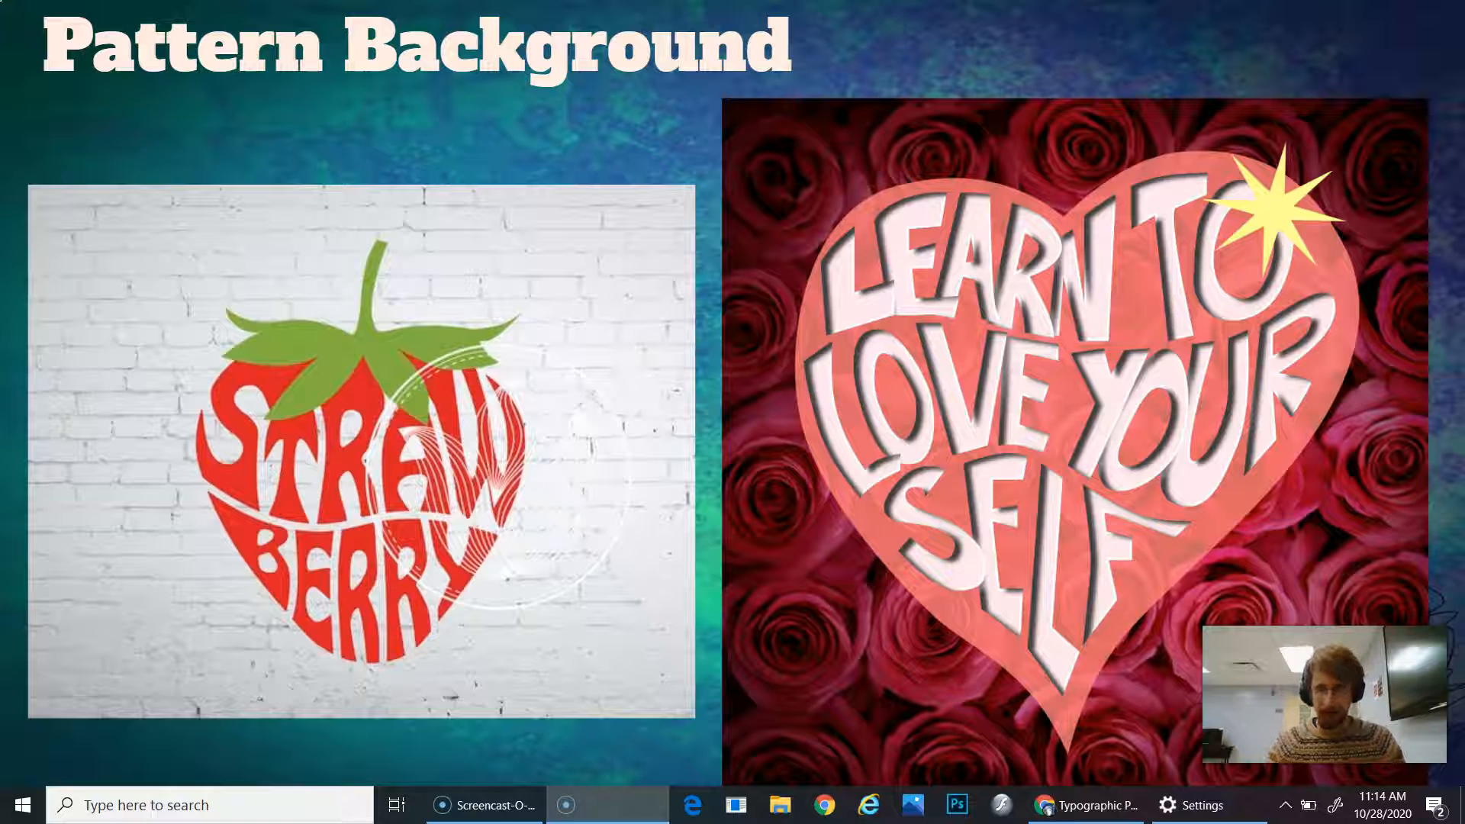
Review the slides showing examples of pattern, texture and picture backgrounds behind shaped lettering.
click(829, 469)
key(Left)
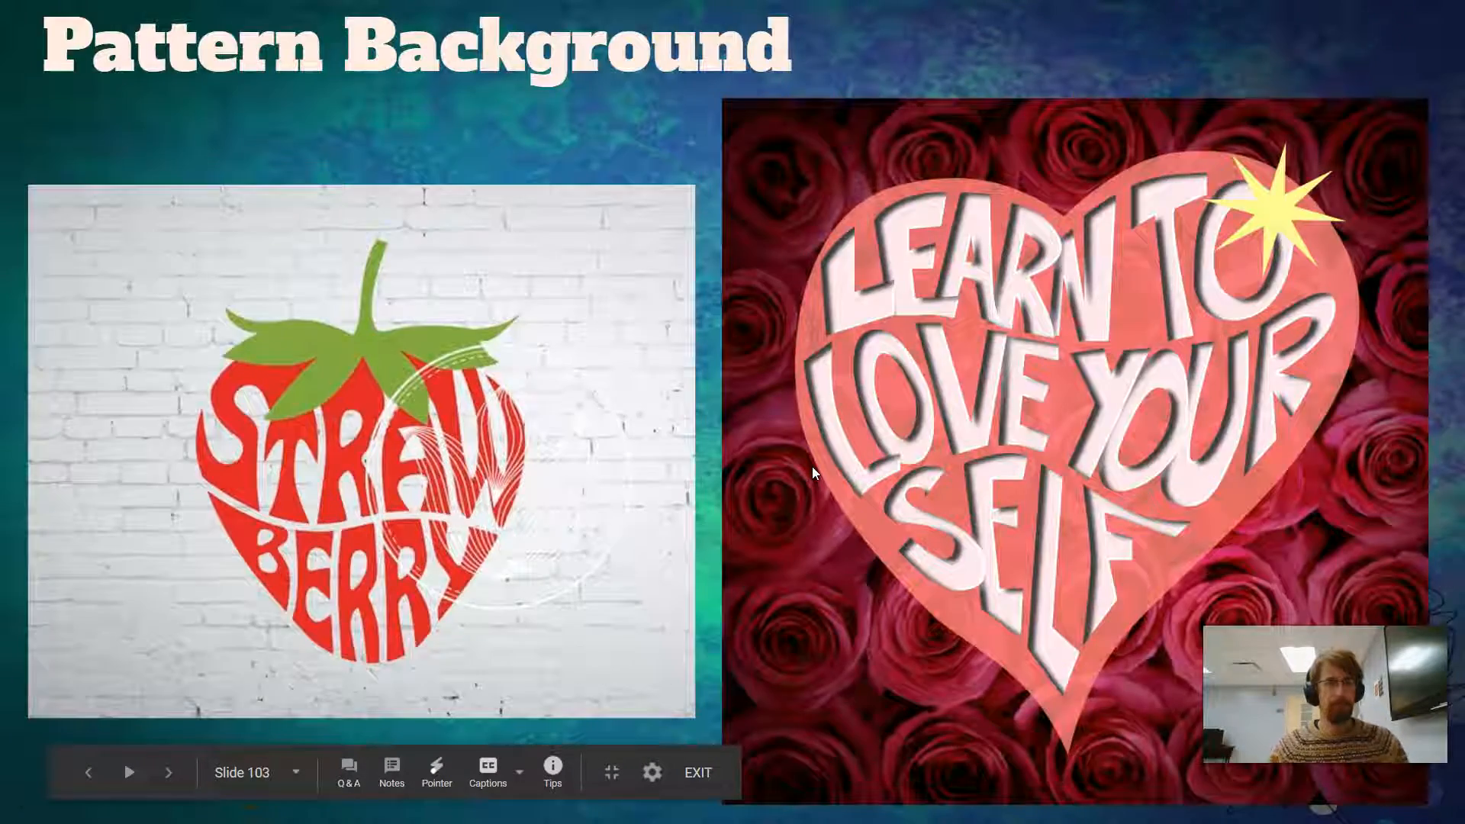
key(Right)
key(Right)
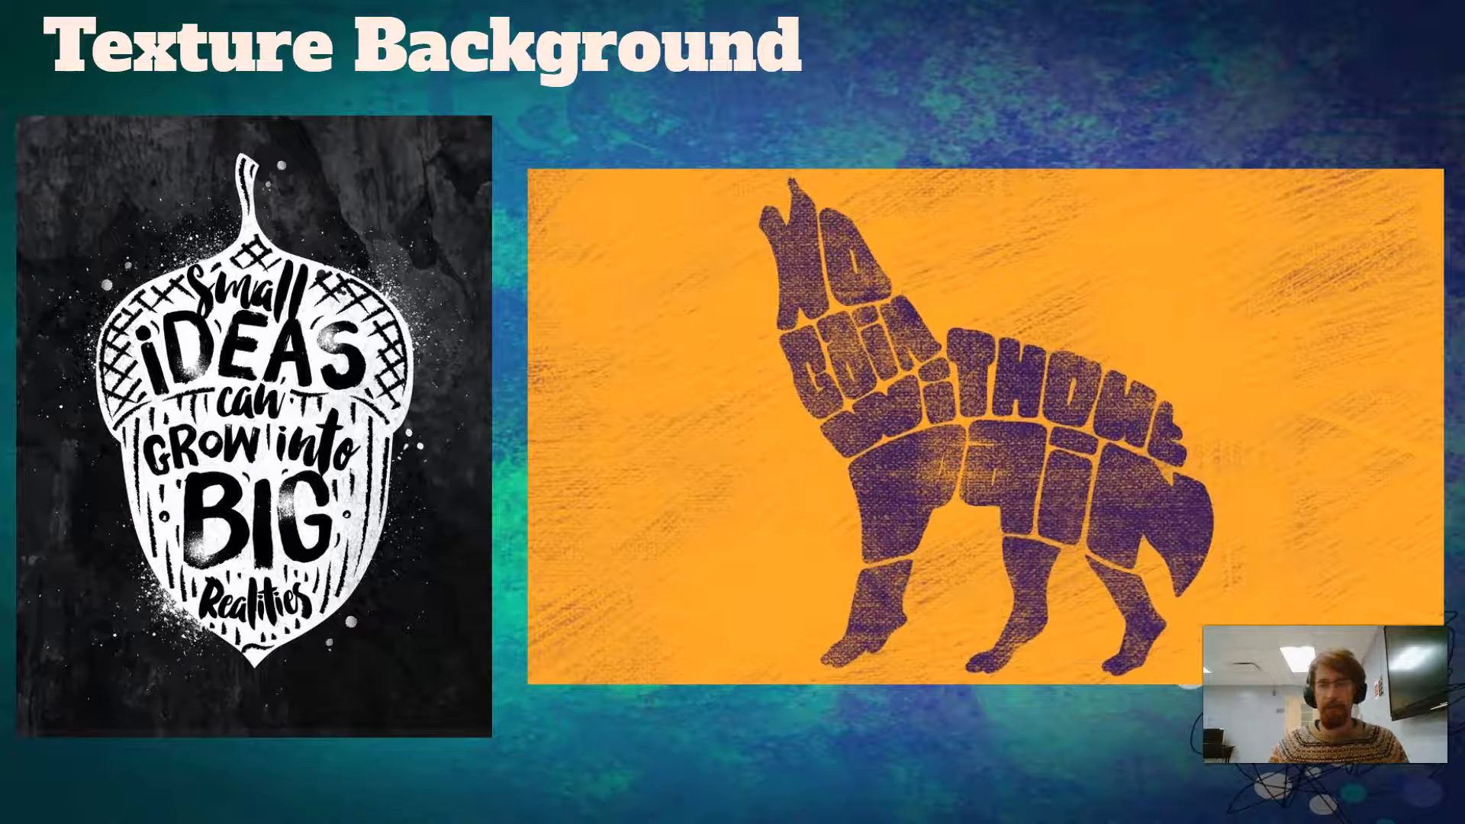
key(Right)
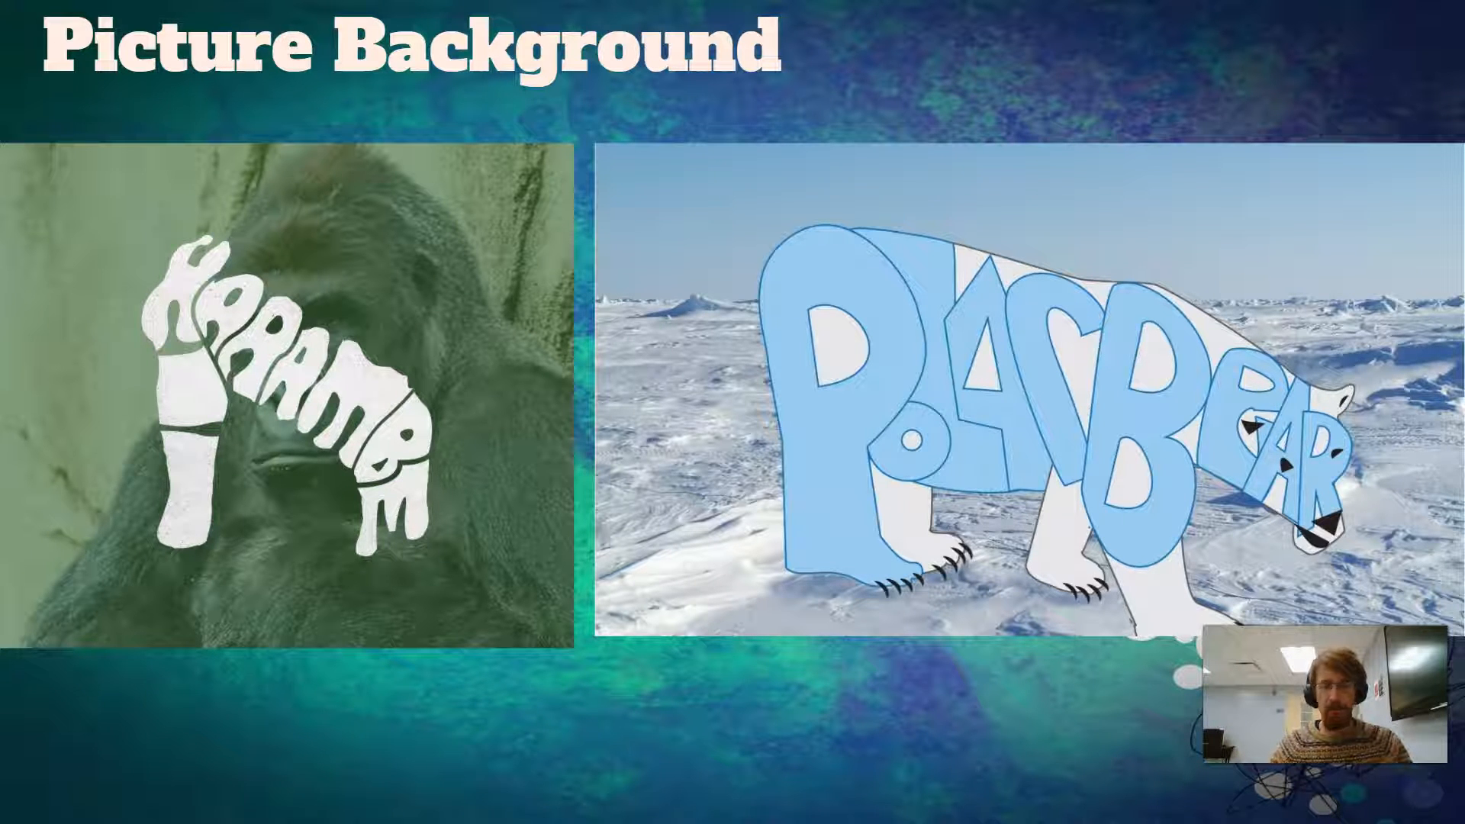
mouse_move(17, 786)
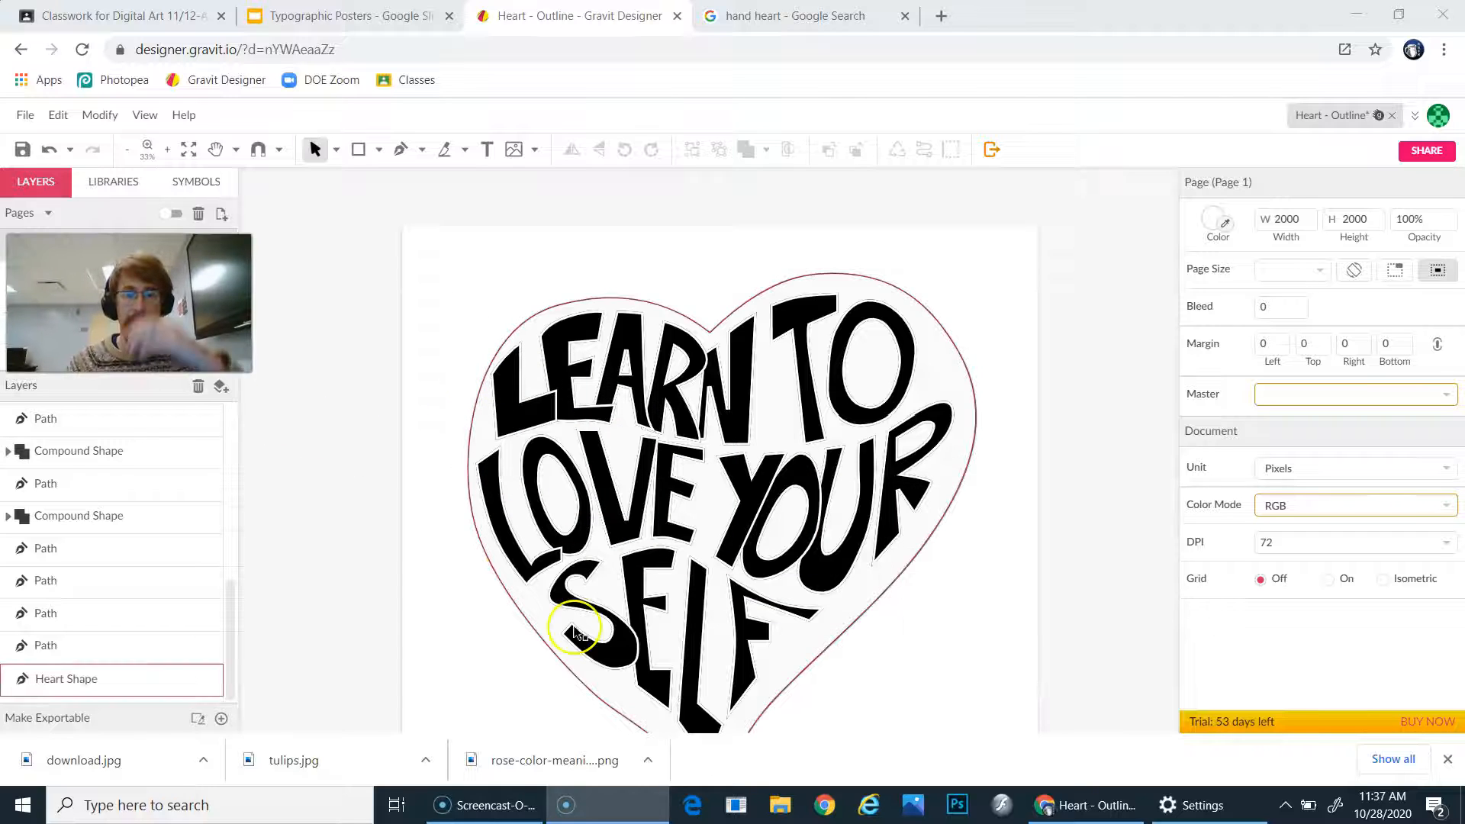
Examine the heart outline, its letter paths and how they are organised in the Gravit Designer document.
scroll(588, 595, down, 3)
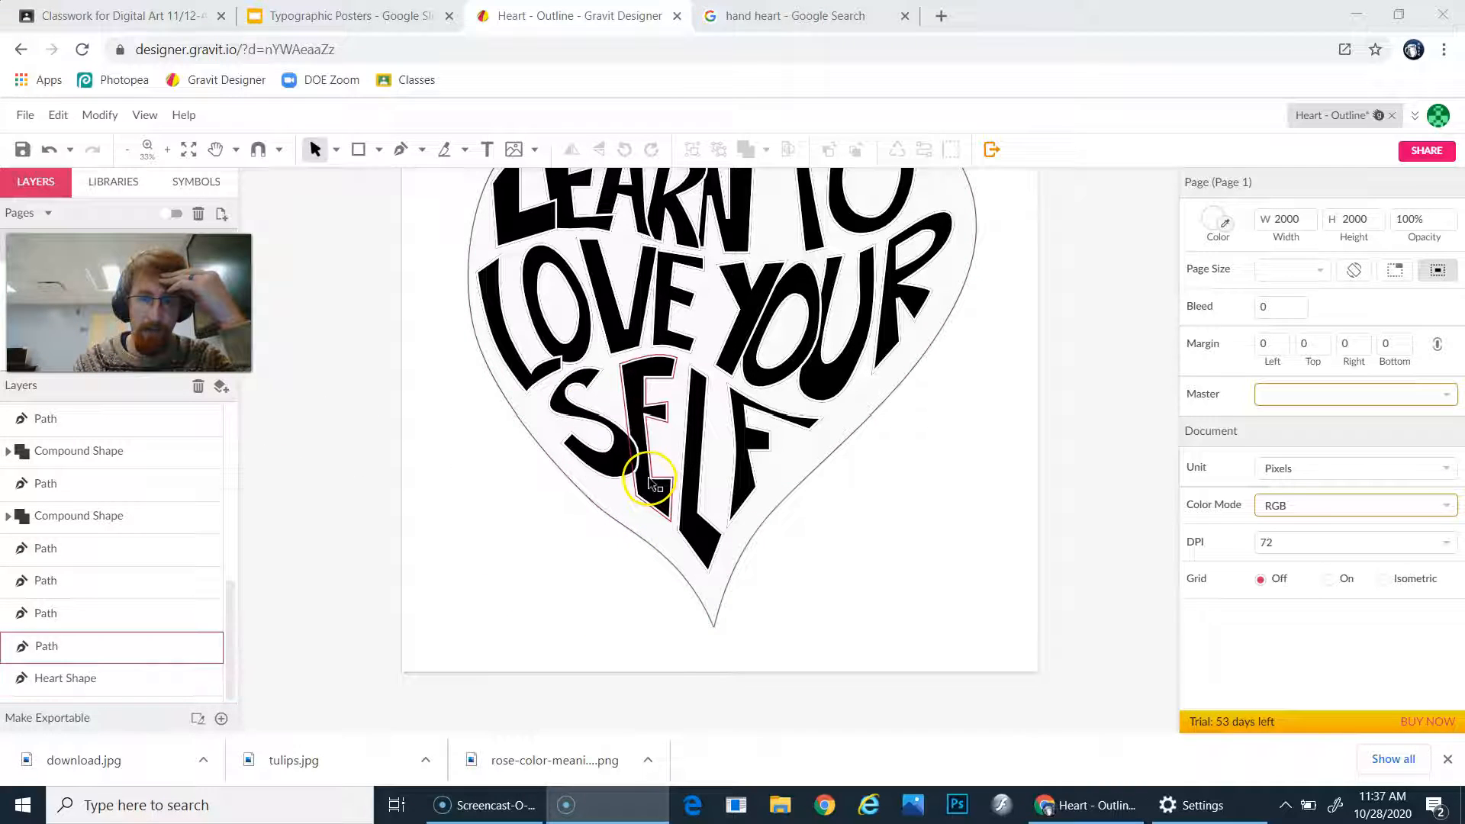
click(649, 480)
click(626, 539)
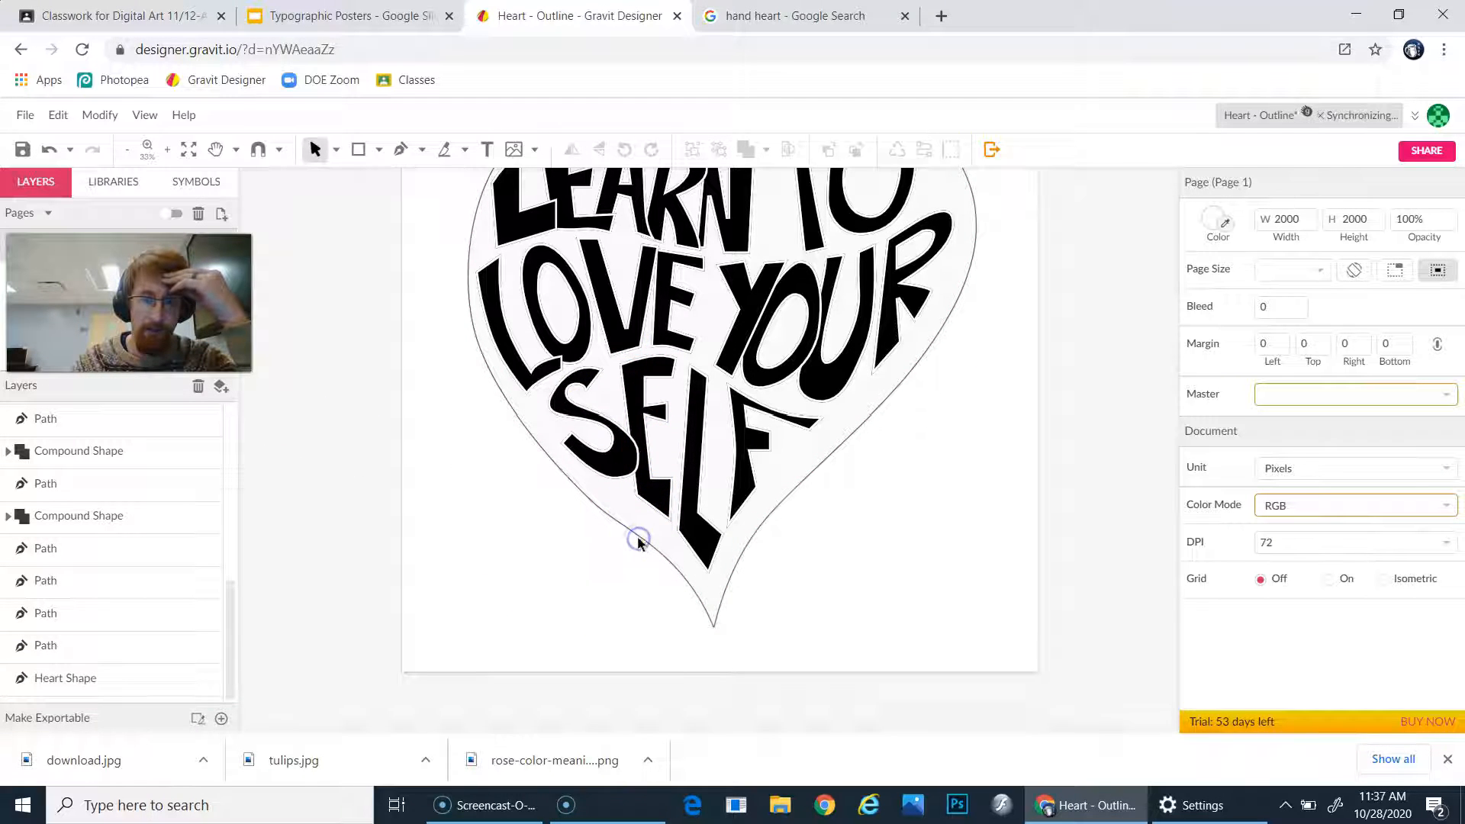
click(650, 594)
scroll(633, 596, up, 2)
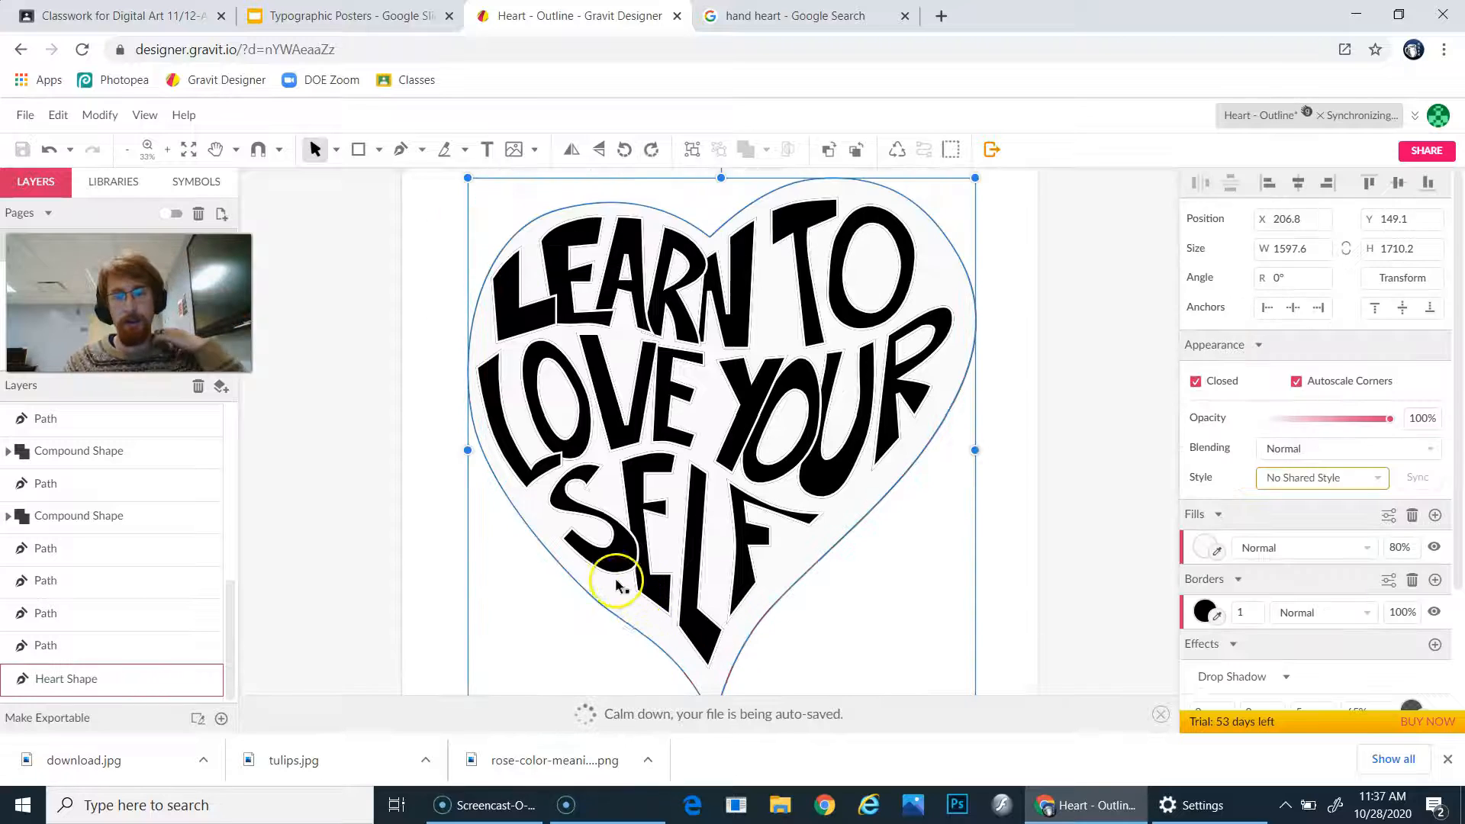
scroll(633, 595, up, 2)
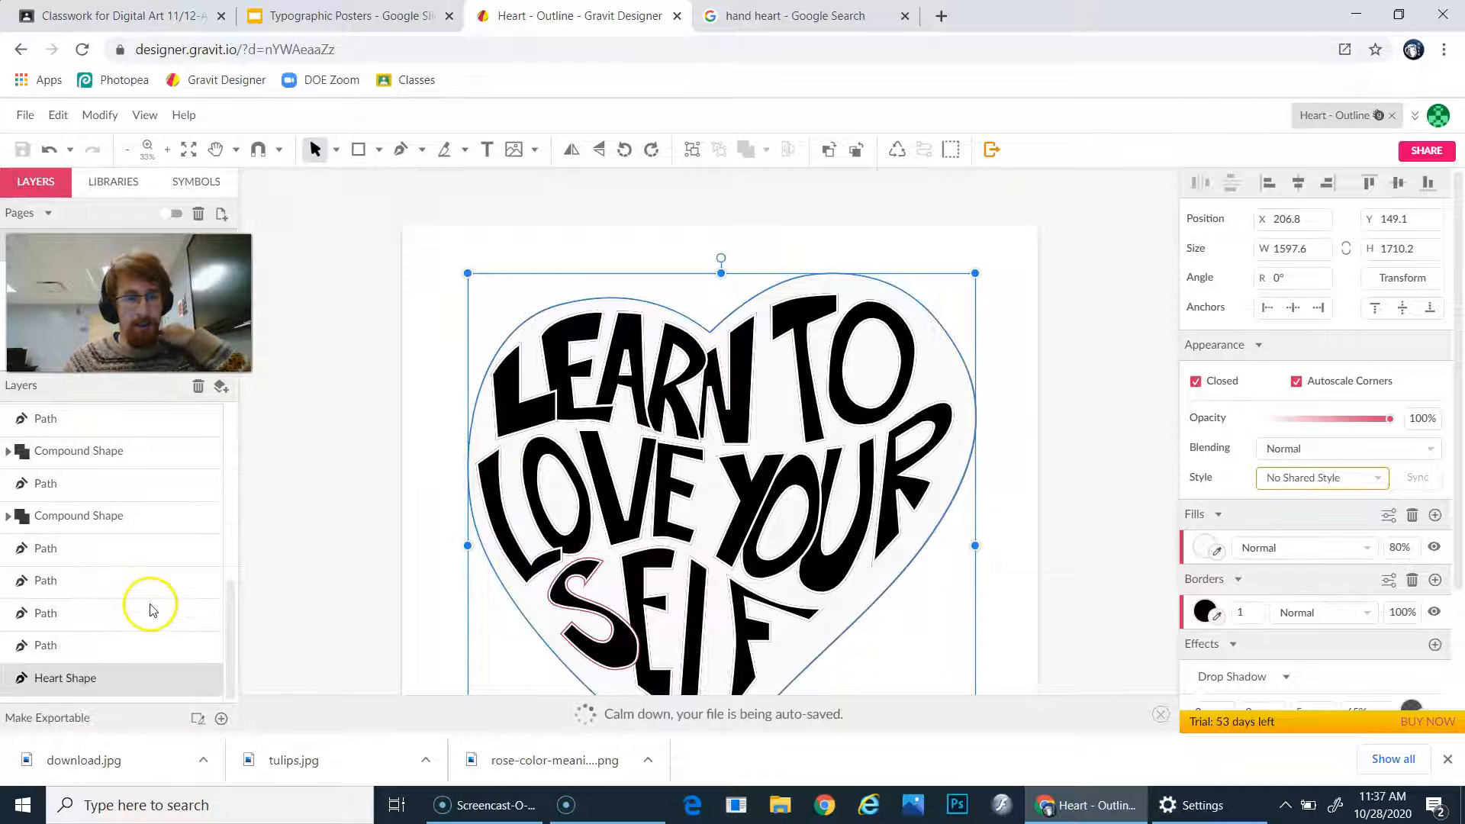
click(394, 283)
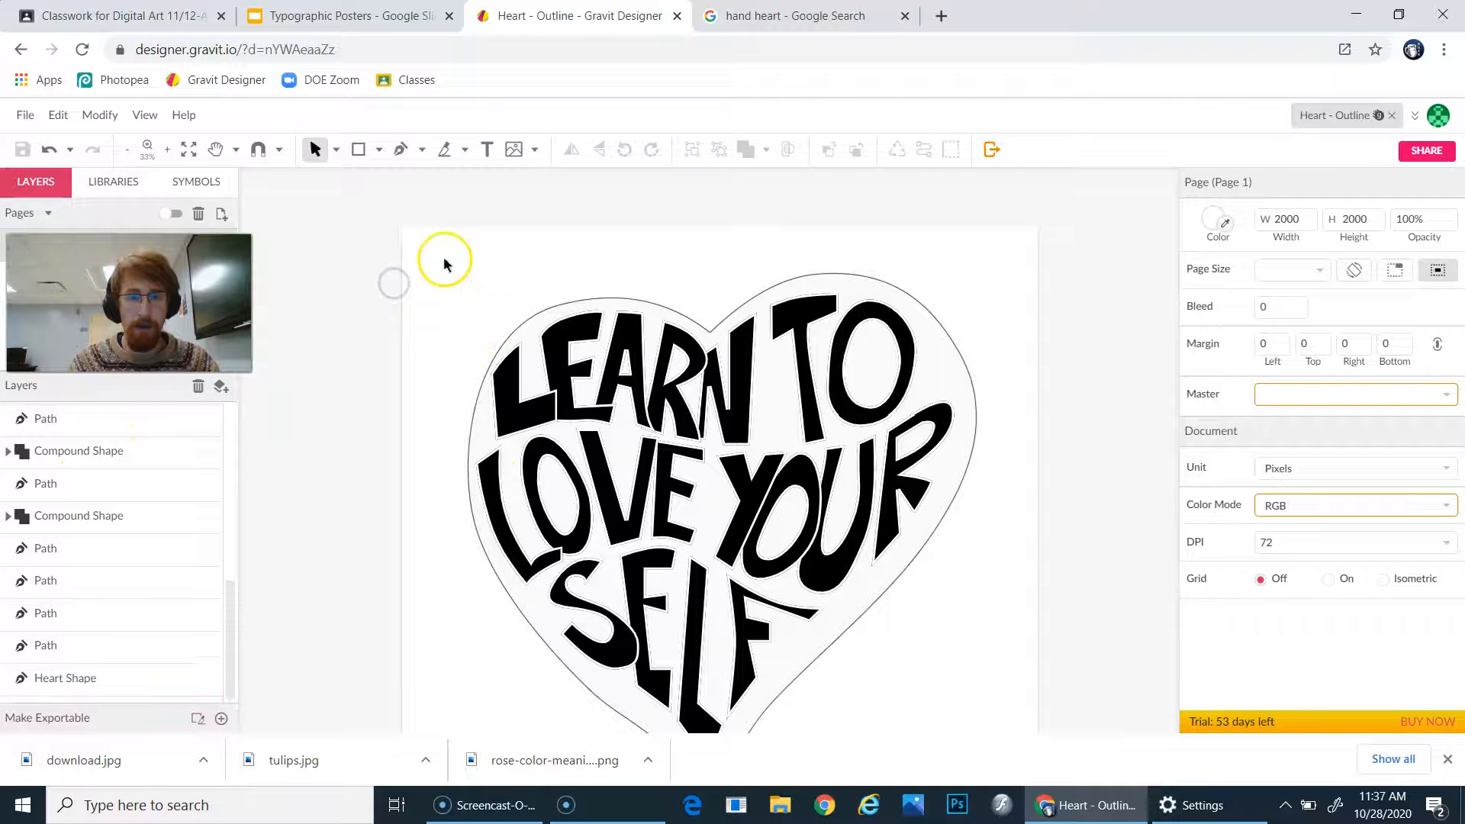
Select all the letters together with the heart outline and group them.
drag(445, 257, 470, 273)
scroll(701, 583, down, 2)
scroll(702, 582, down, 2)
click(981, 638)
scroll(696, 386, up, 4)
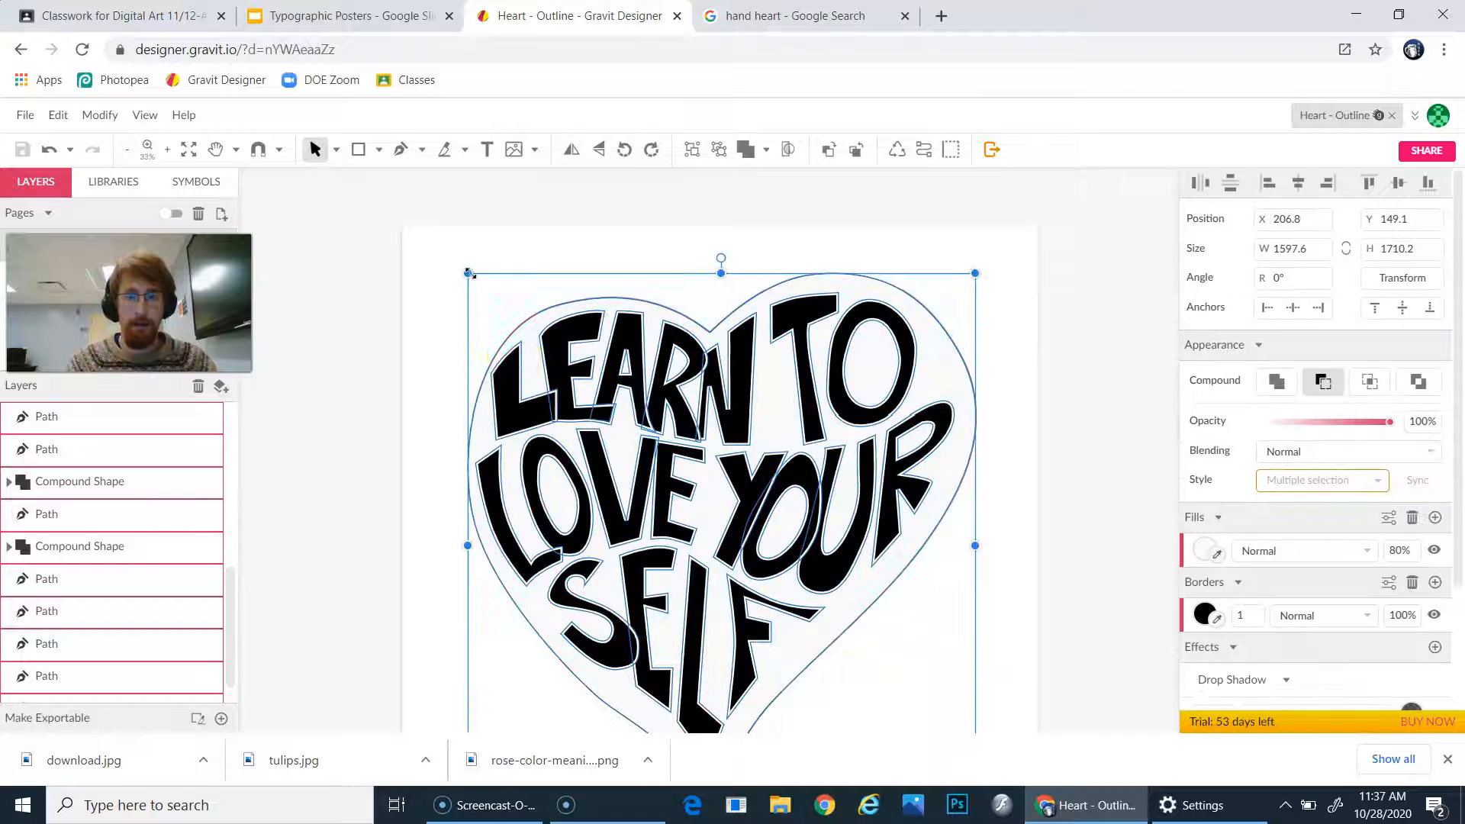
right_click(557, 387)
click(621, 341)
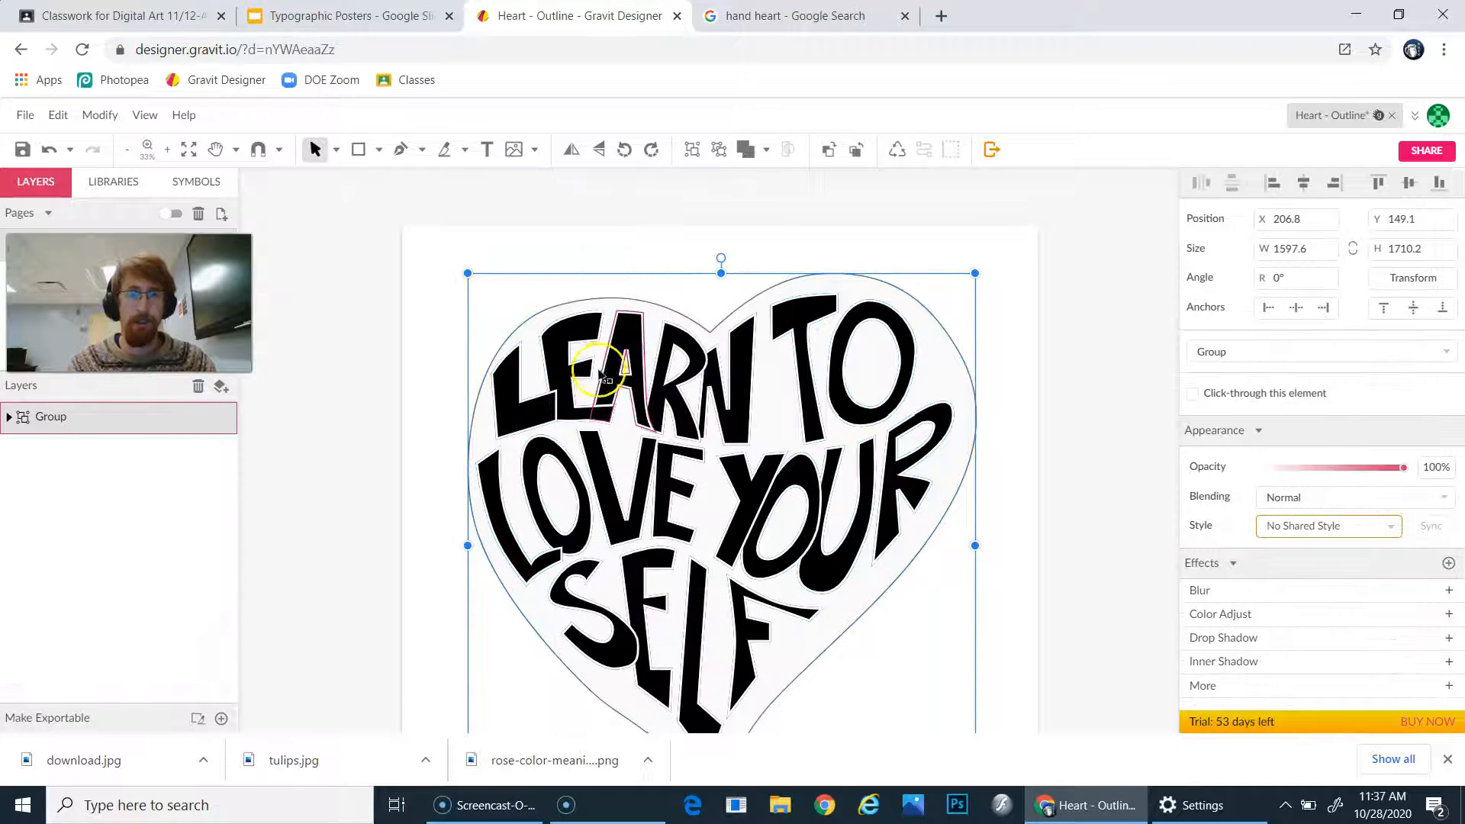
Rename the new group as Heart Letters.
click(71, 406)
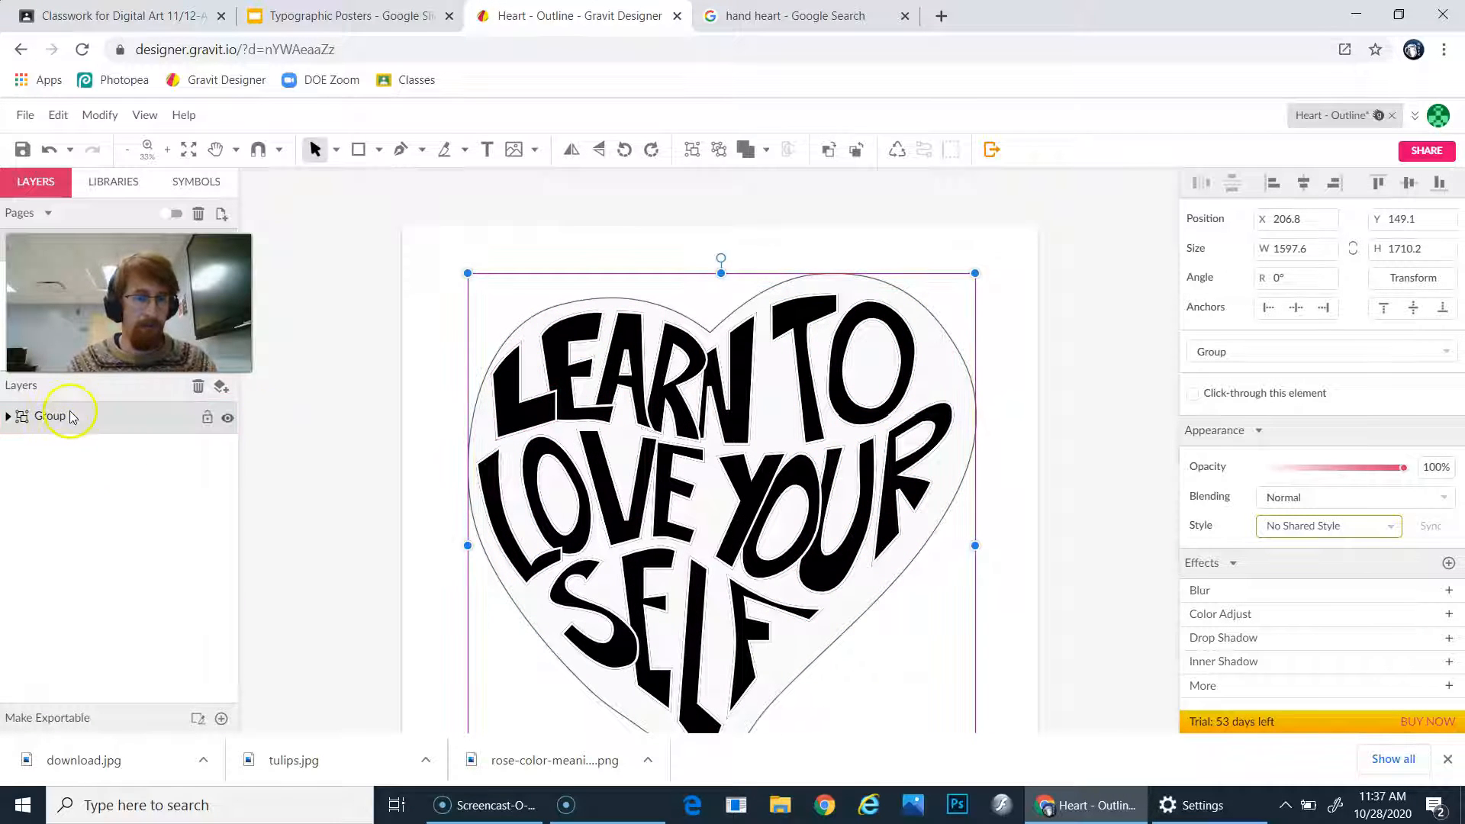
double_click(64, 422)
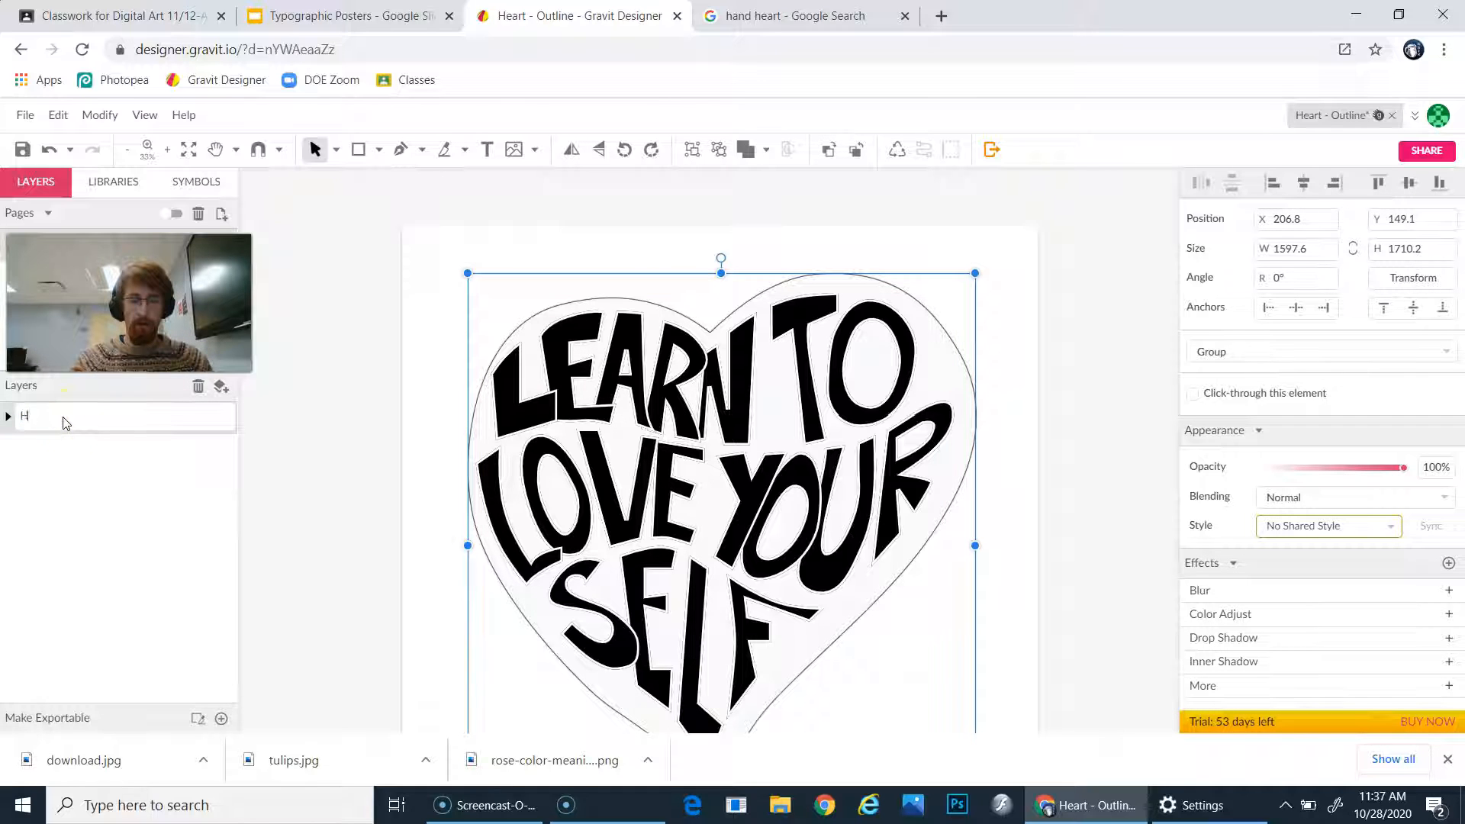
text(Heart Letters)
click(39, 514)
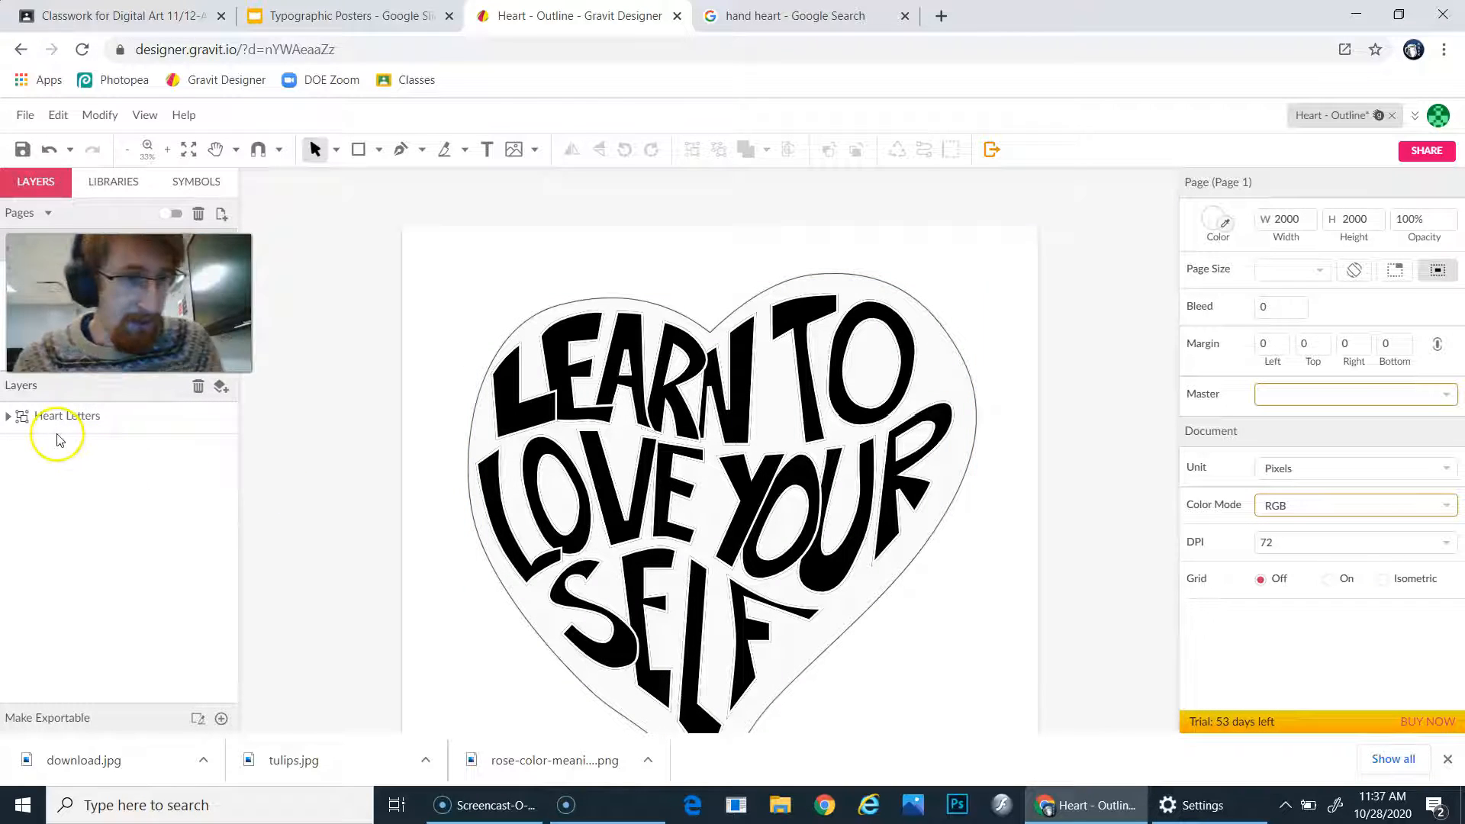
Move the Heart Shape path out of the Heart Letters group to the highest place in the layer order.
click(9, 416)
scroll(76, 466, down, 3)
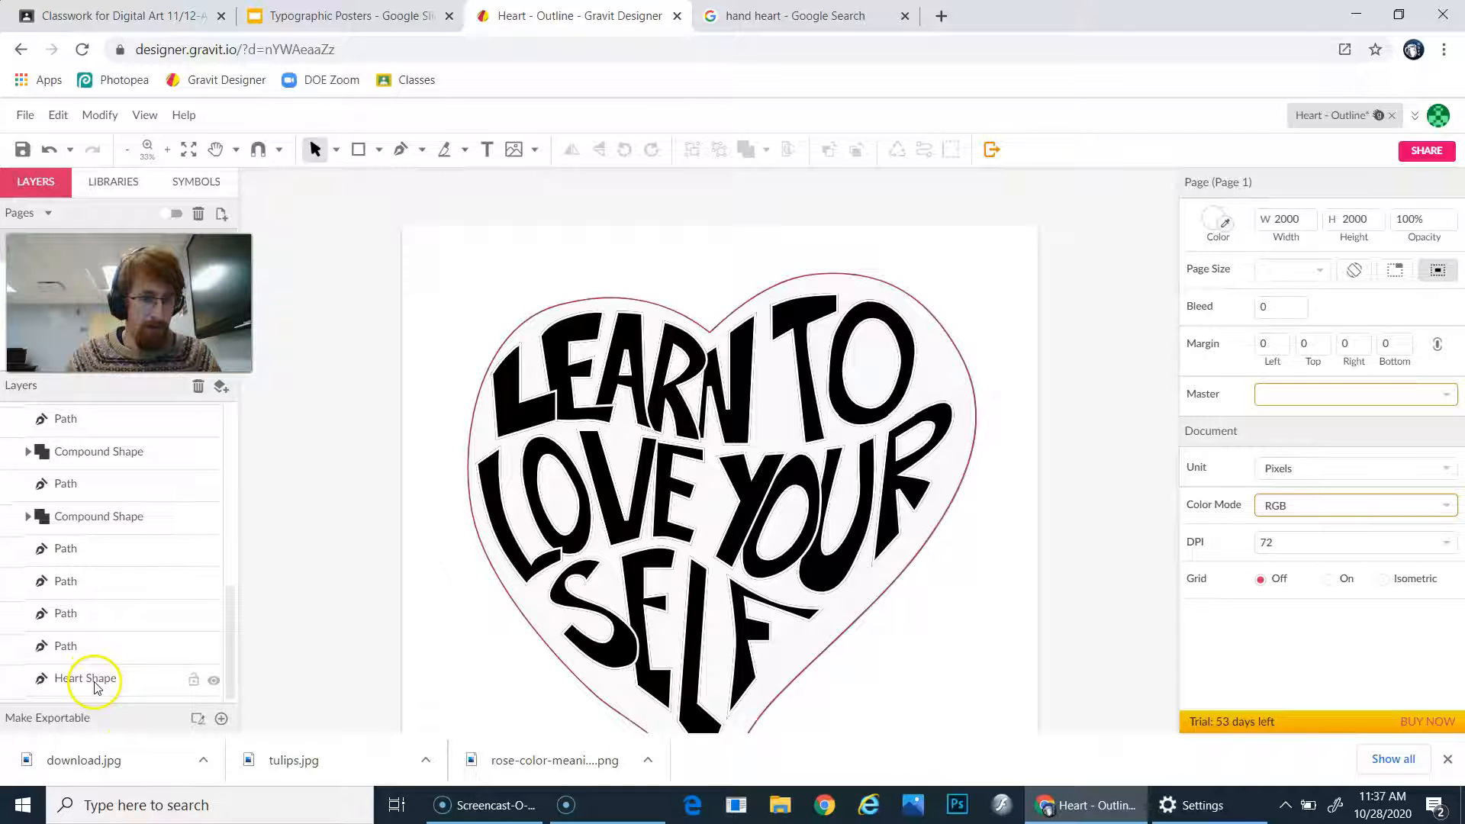
click(95, 681)
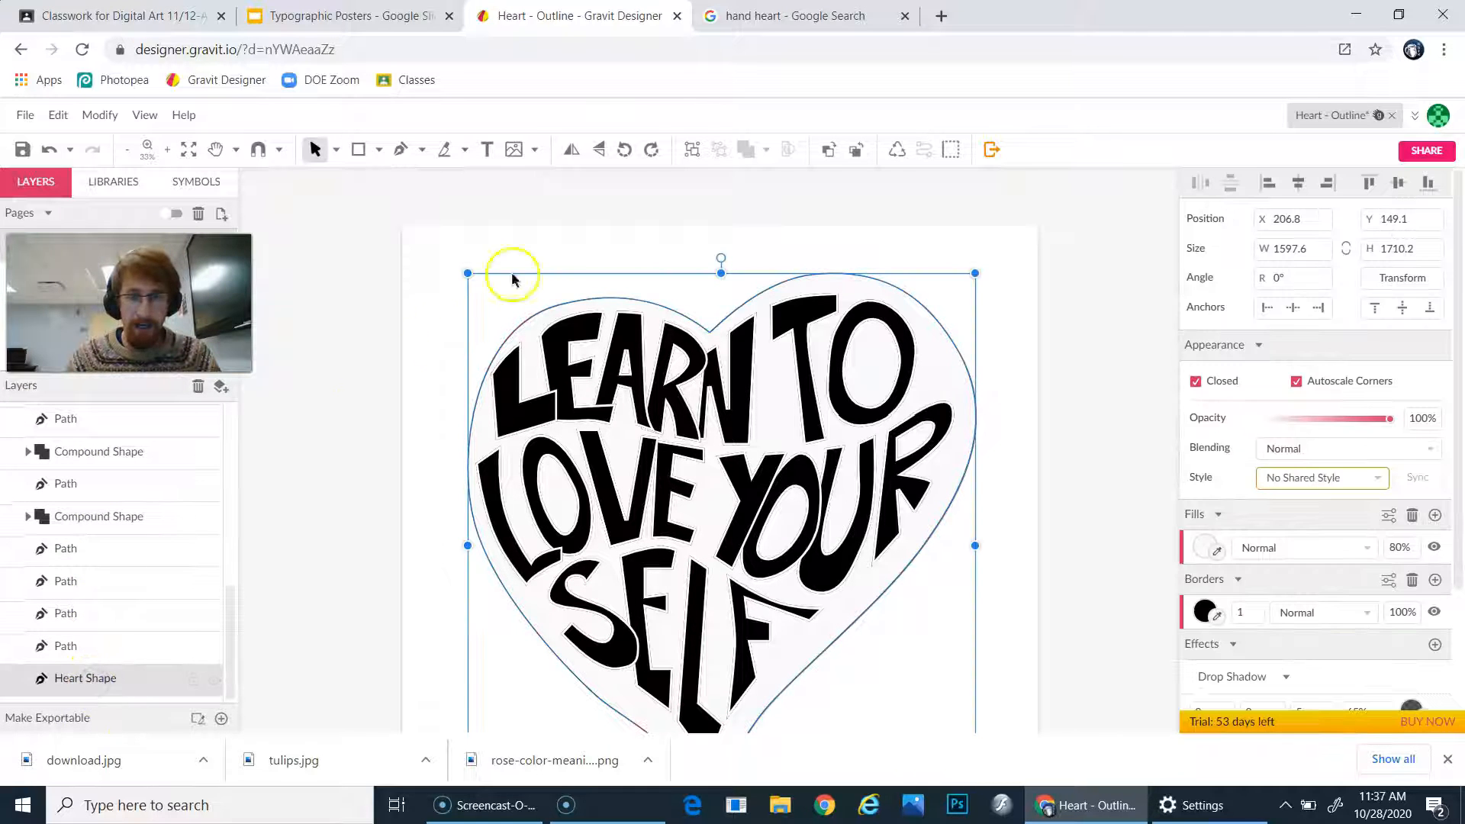
right_click(98, 687)
click(73, 686)
drag(67, 682, 36, 408)
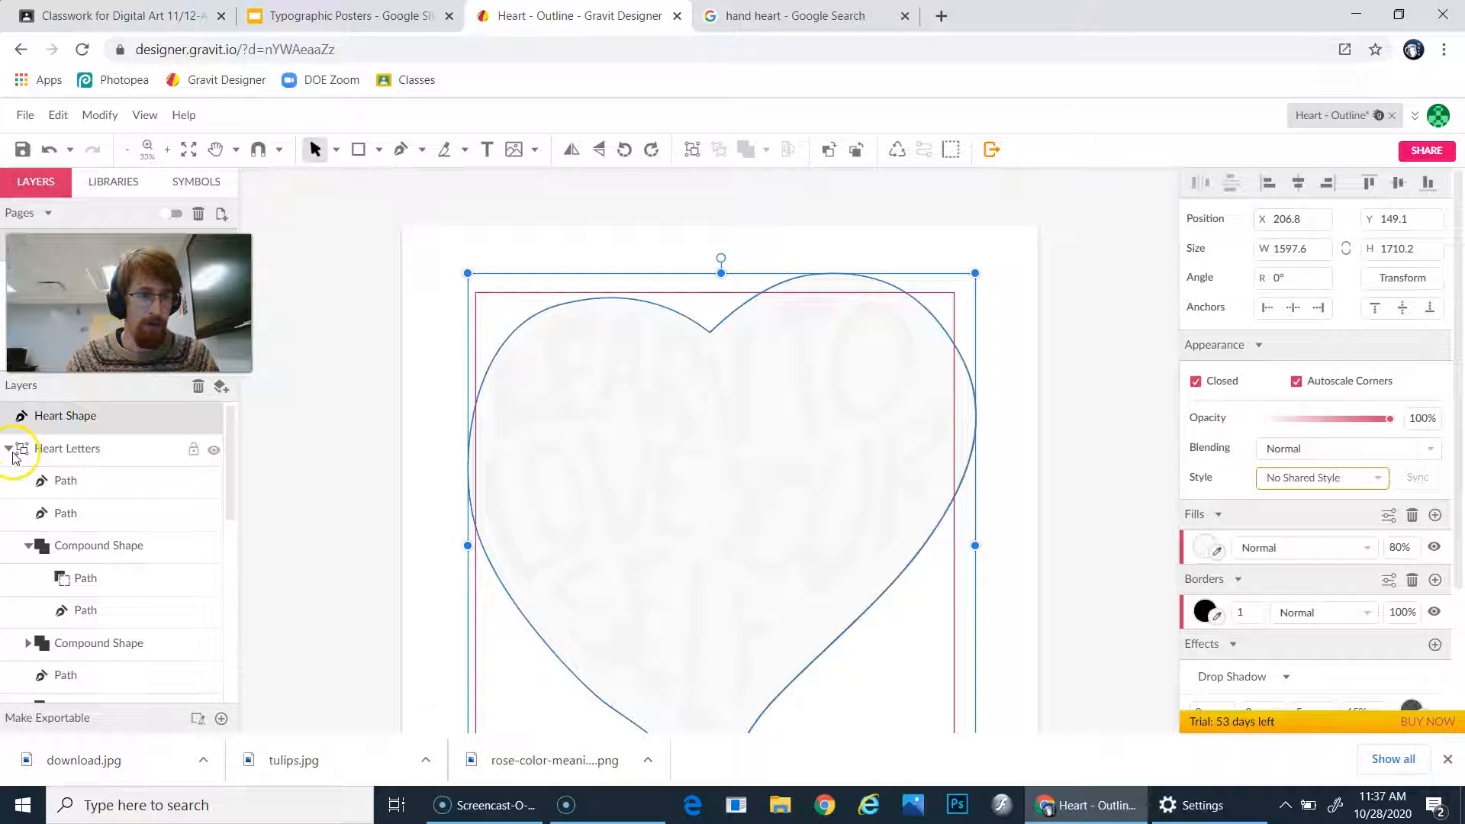
Collapse the Heart Letters group and place the Heart Shape path beneath it in the layer order.
click(9, 450)
drag(70, 416, 71, 466)
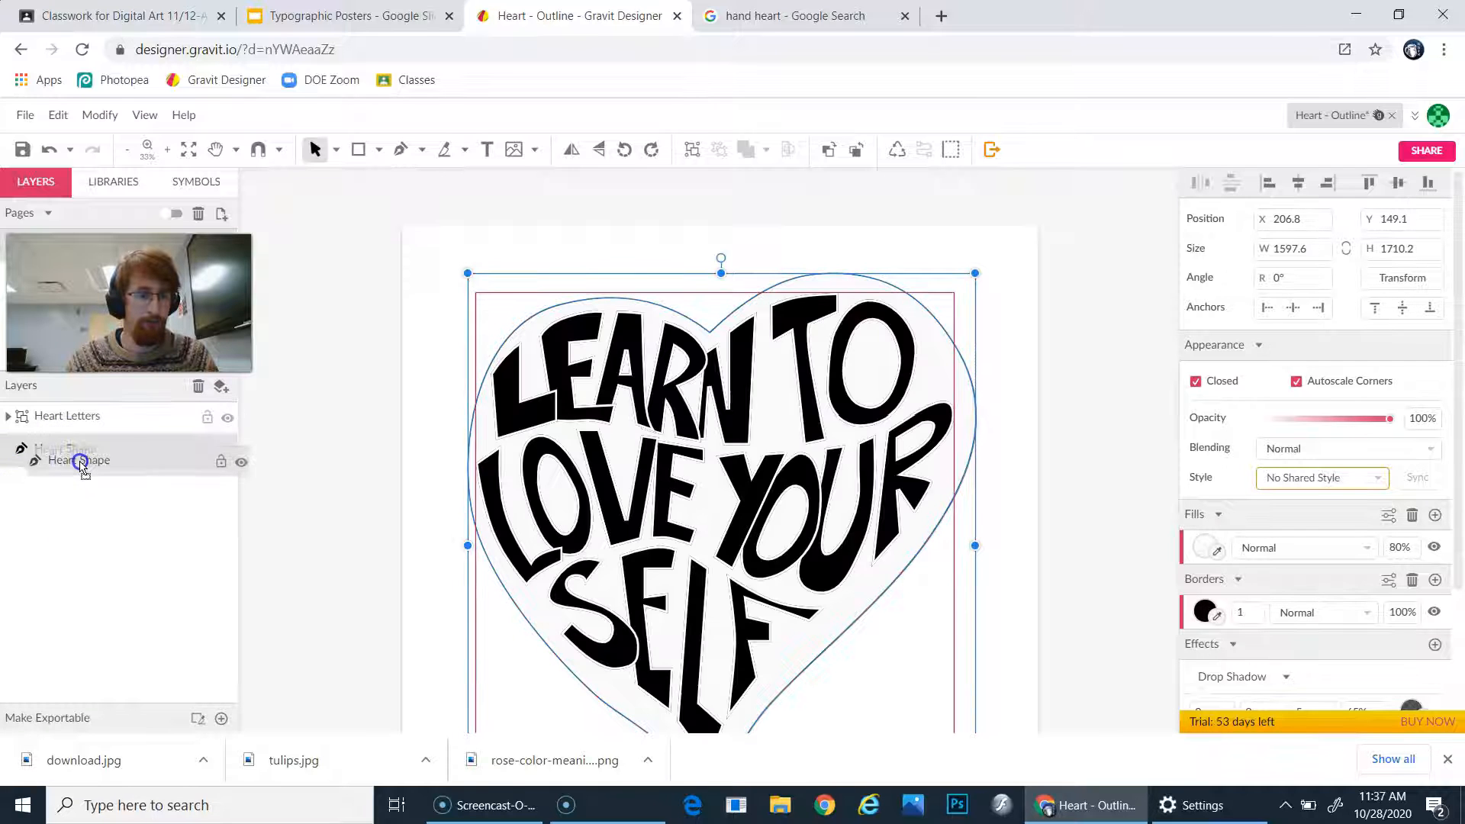
click(322, 512)
scroll(373, 487, down, 2)
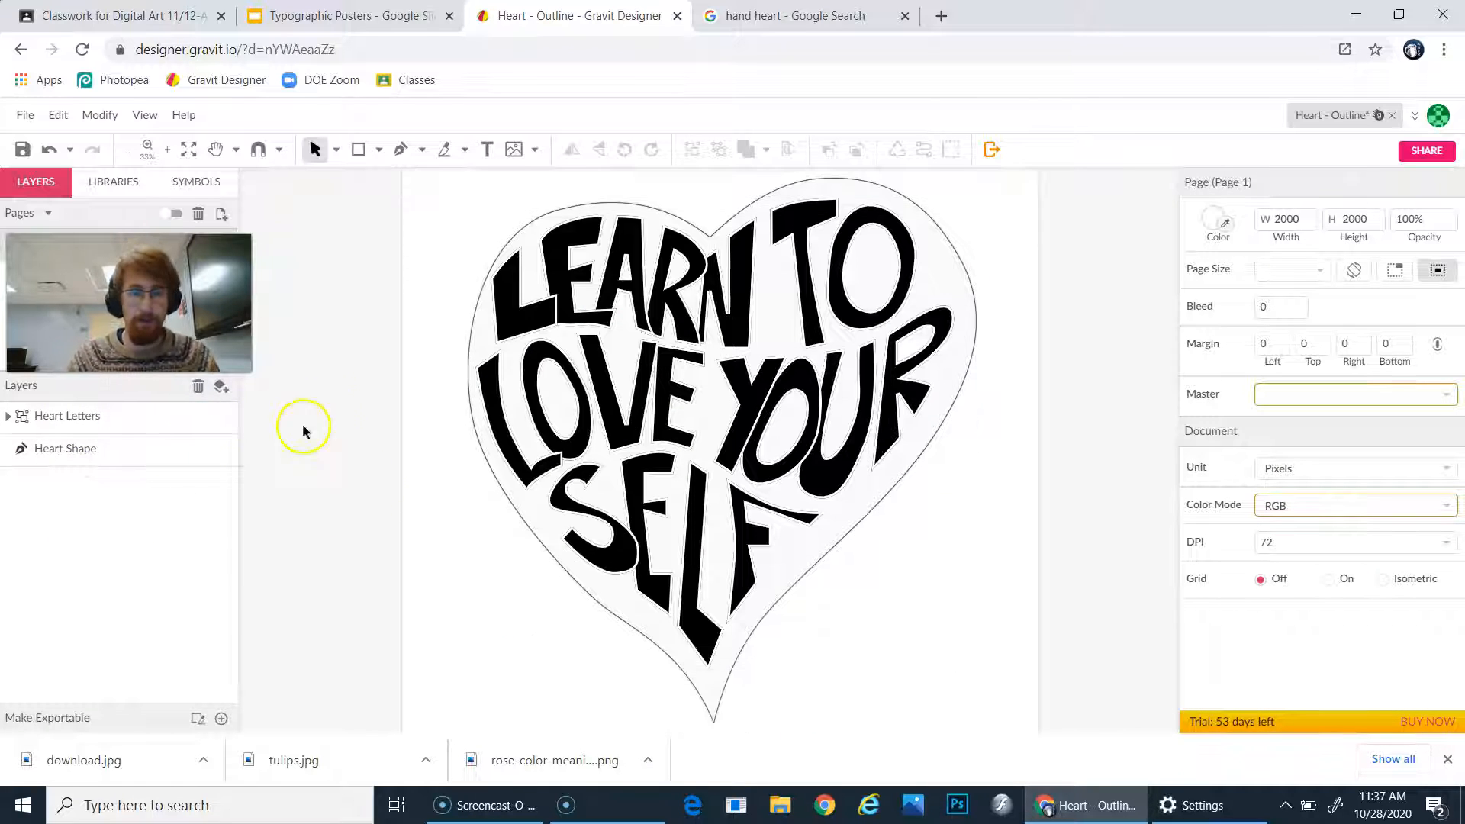
Select the Heart Letters group and the Heart Shape in turn to check that they are separate.
click(80, 416)
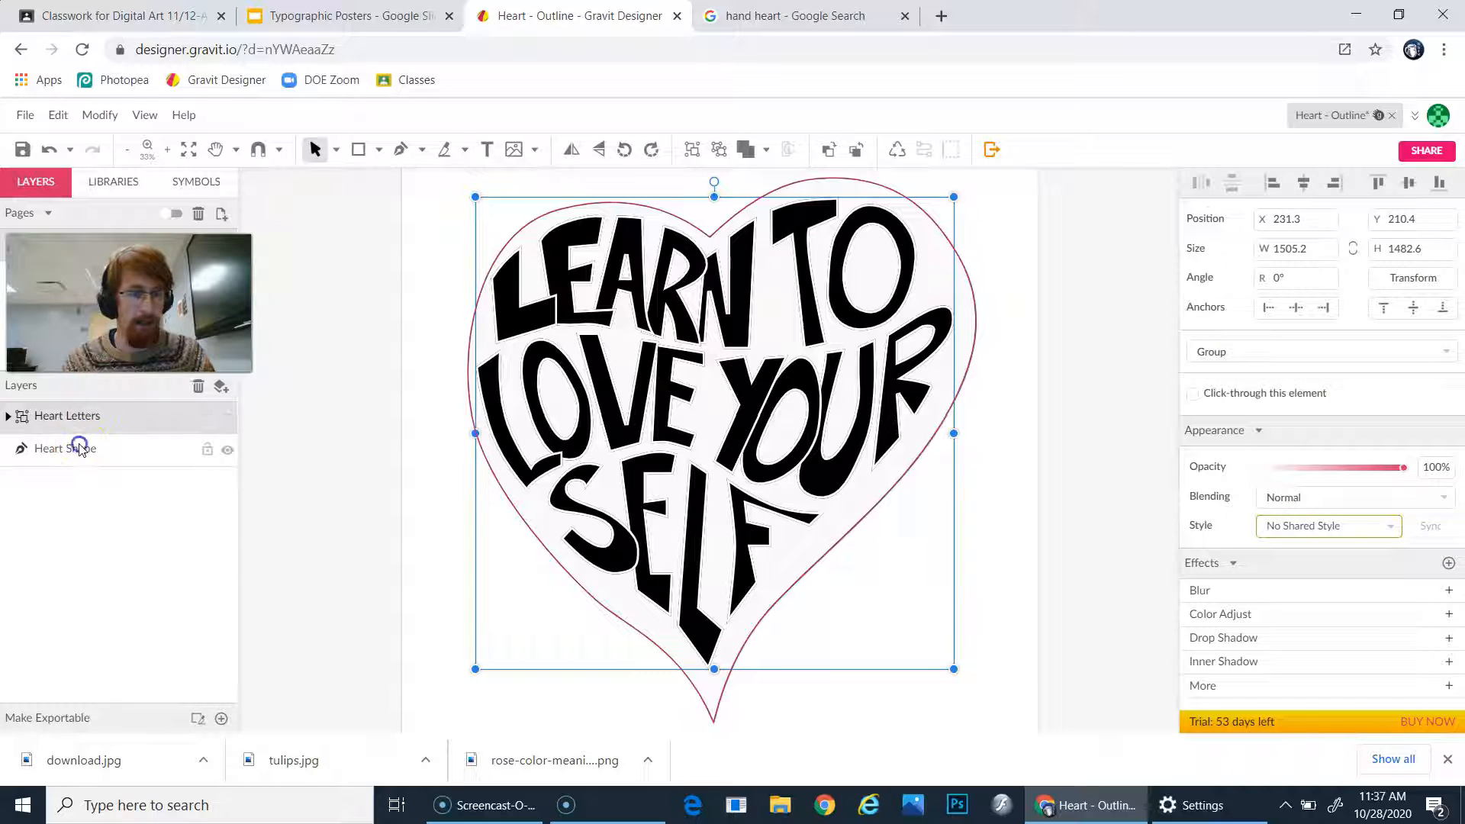
click(80, 448)
click(287, 463)
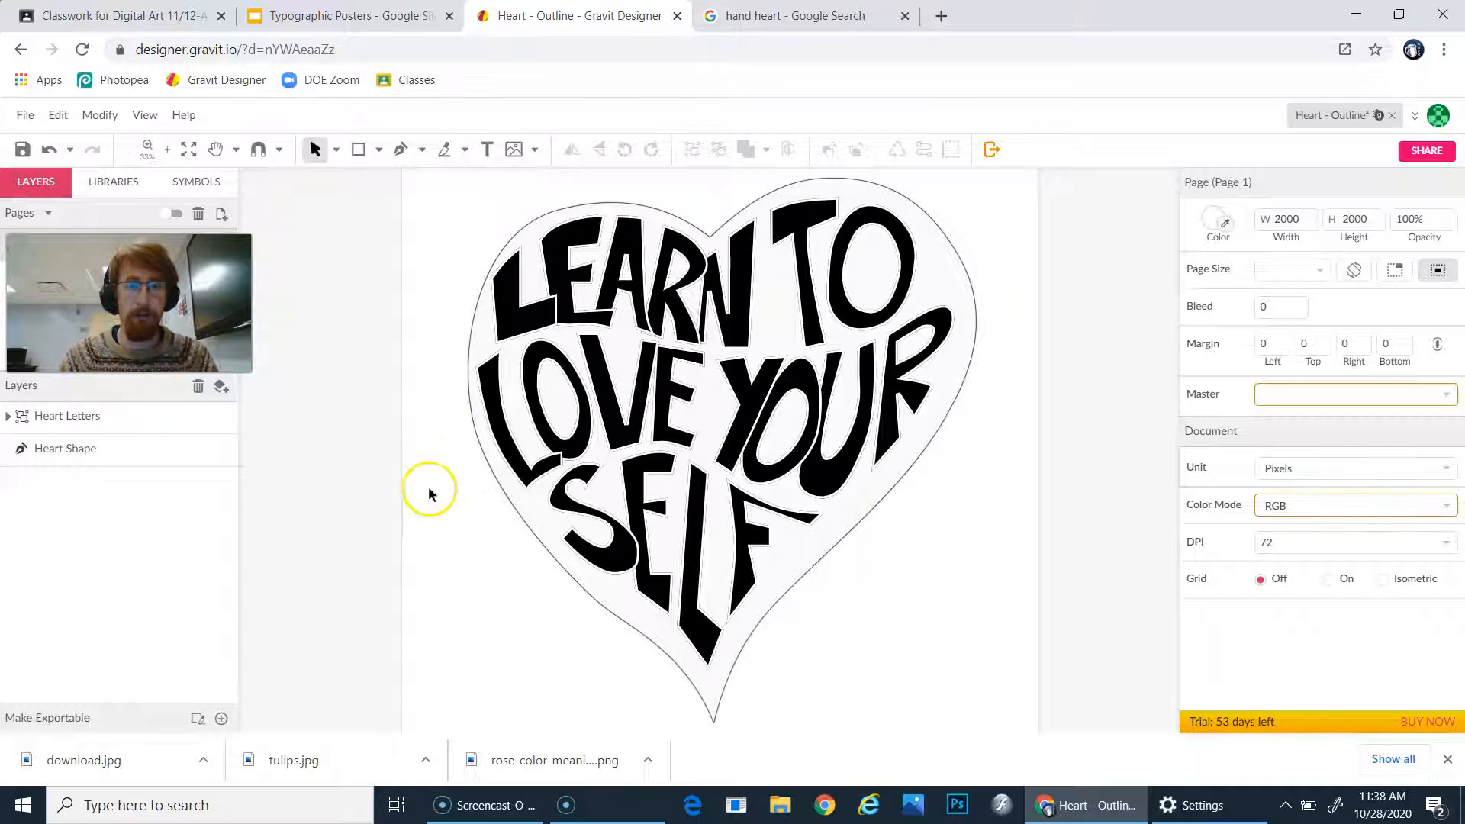
Draw a rectangle of about 2067 by 2039 px that covers the whole page.
scroll(428, 481, up, 1)
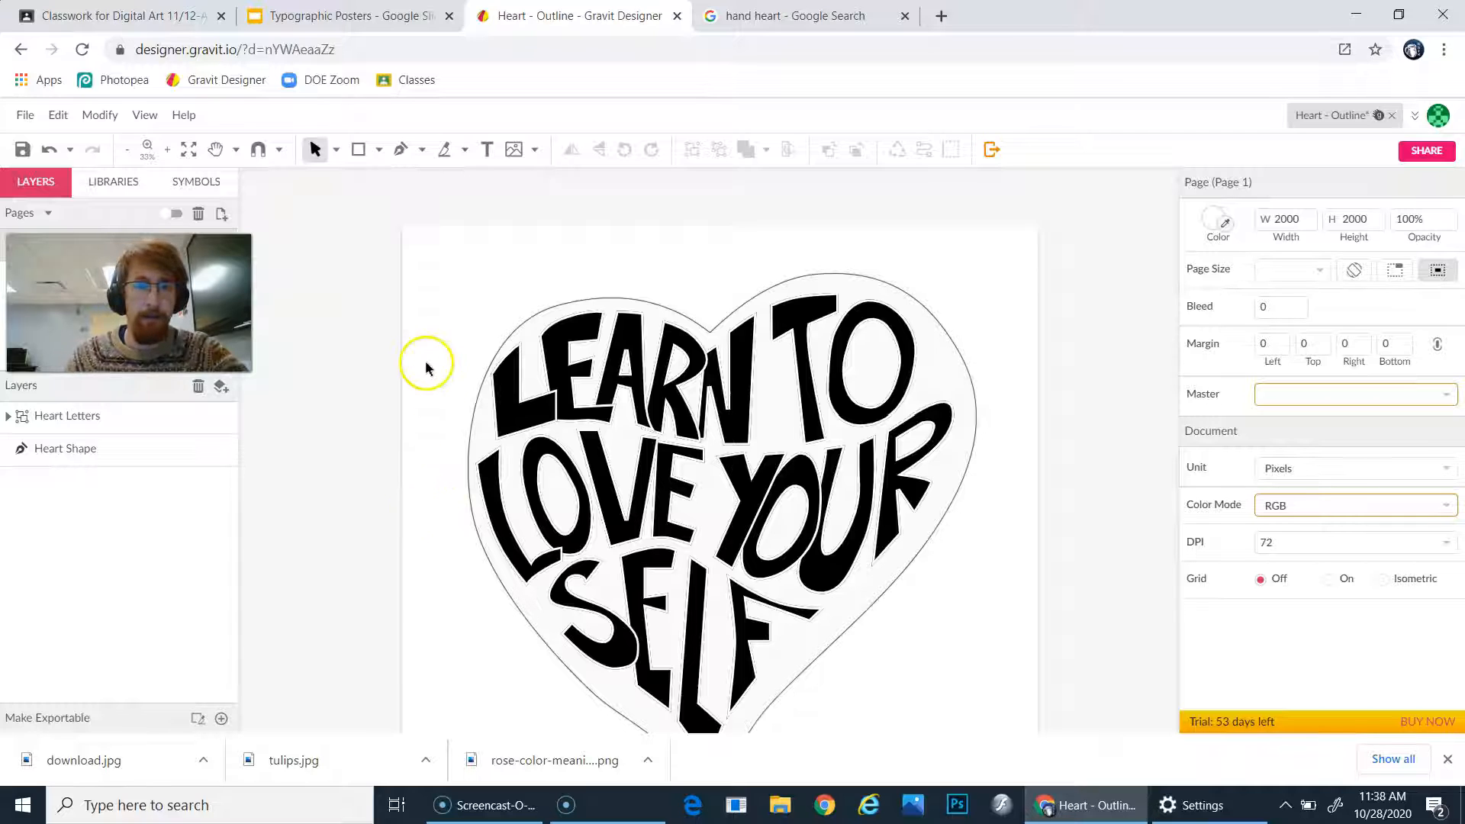
click(357, 151)
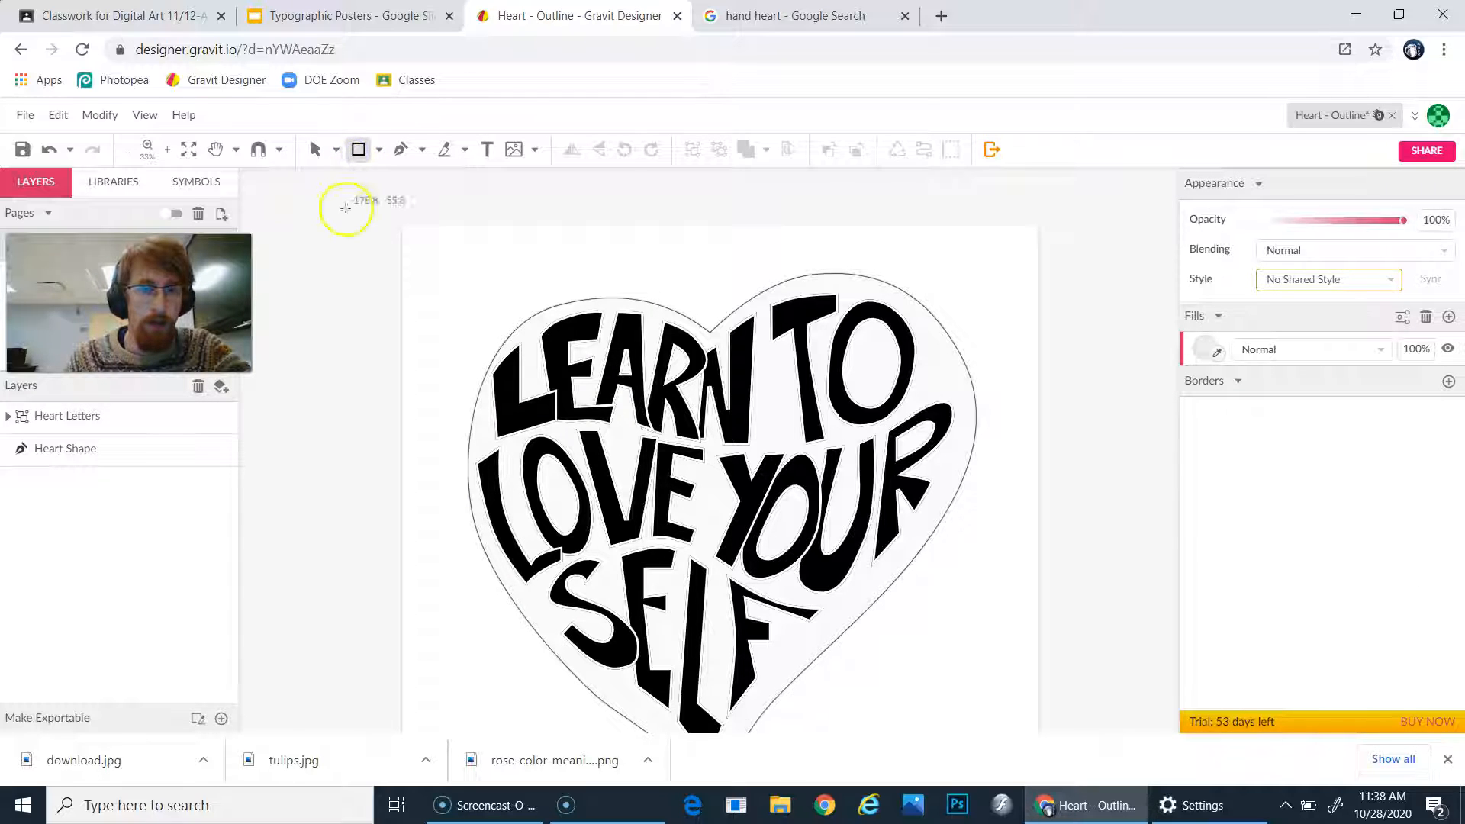
mouse_move(386, 219)
mouse_down()
mouse_move(448, 268)
mouse_move(503, 355)
mouse_up()
mouse_move(583, 427)
mouse_down()
mouse_move(801, 667)
mouse_move(850, 753)
mouse_move(1004, 739)
mouse_move(1022, 677)
mouse_move(1046, 774)
mouse_move(1043, 657)
mouse_move(1044, 674)
mouse_up()
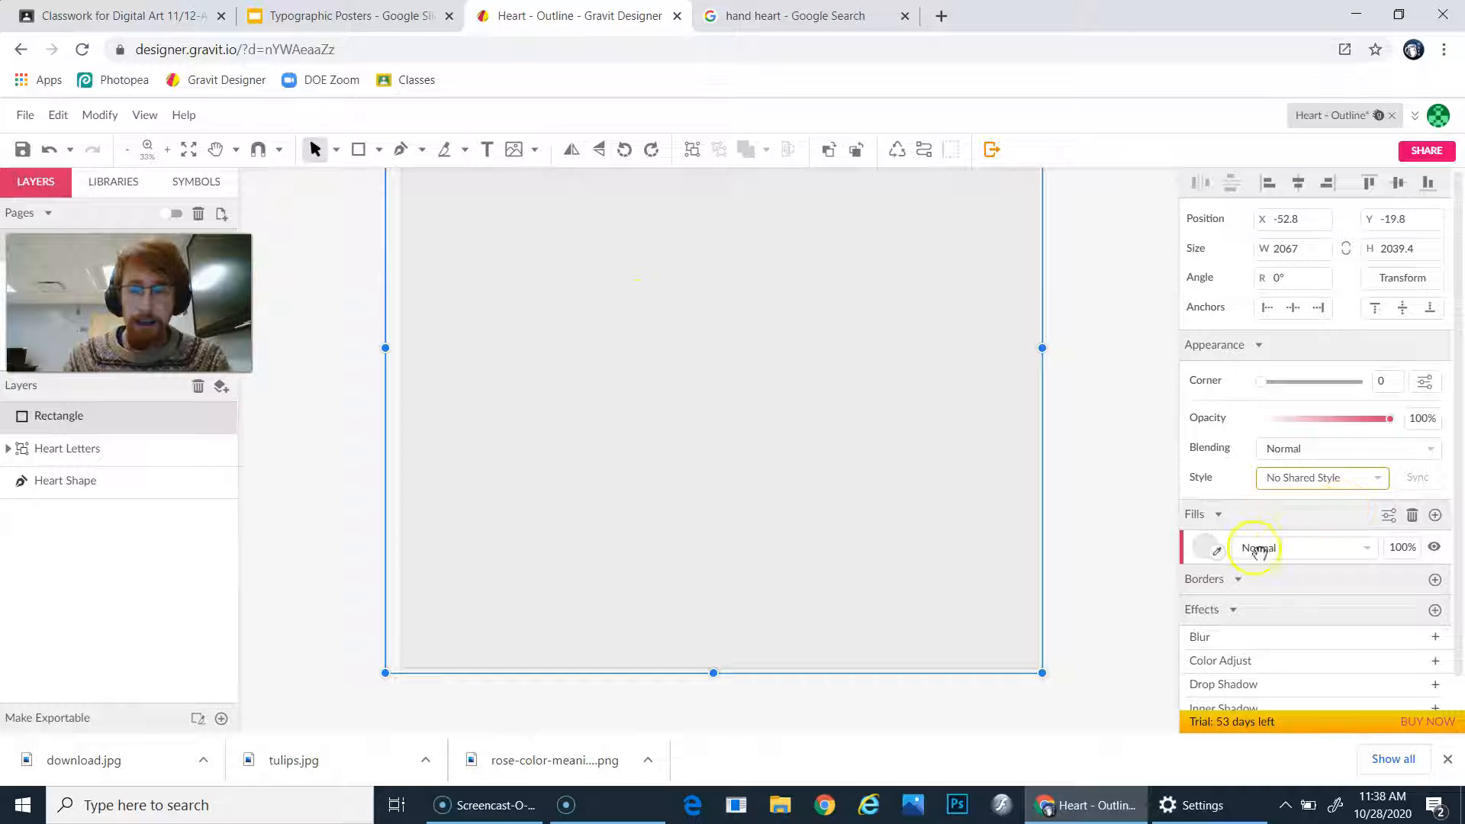
Change the page-sized rectangle's fill type to Texture Fill.
click(1210, 550)
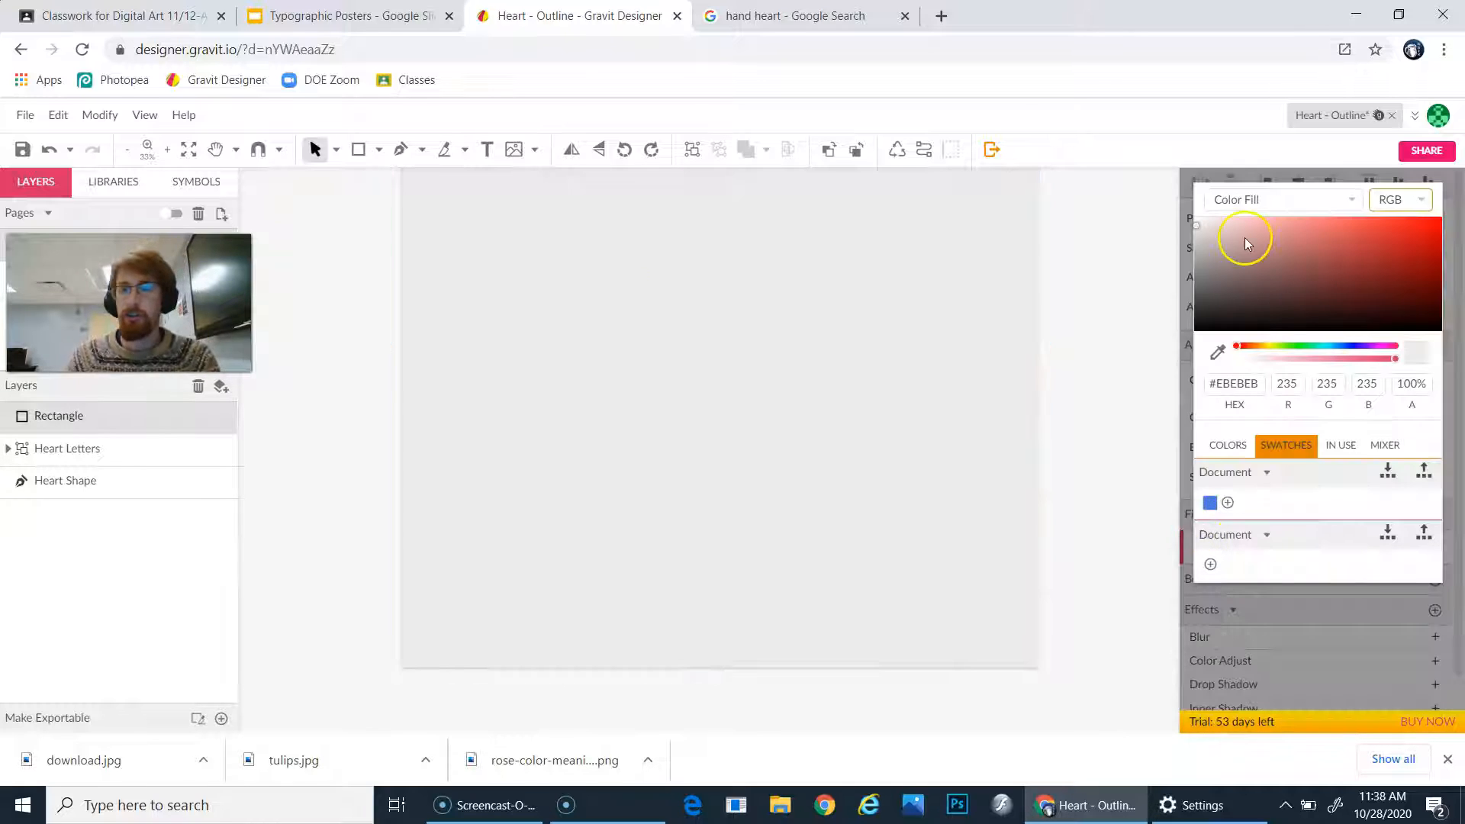
click(1217, 202)
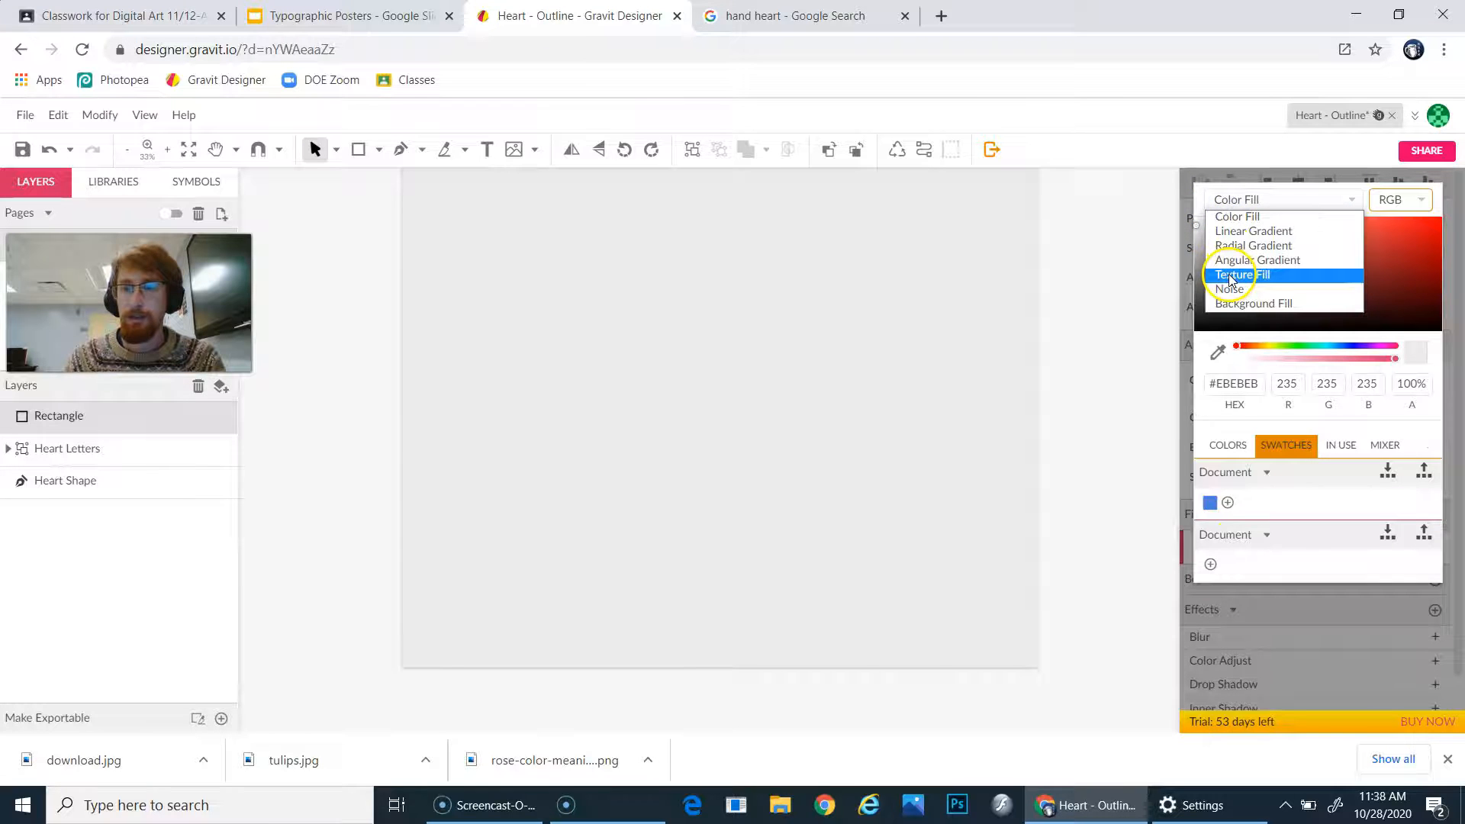
click(1225, 276)
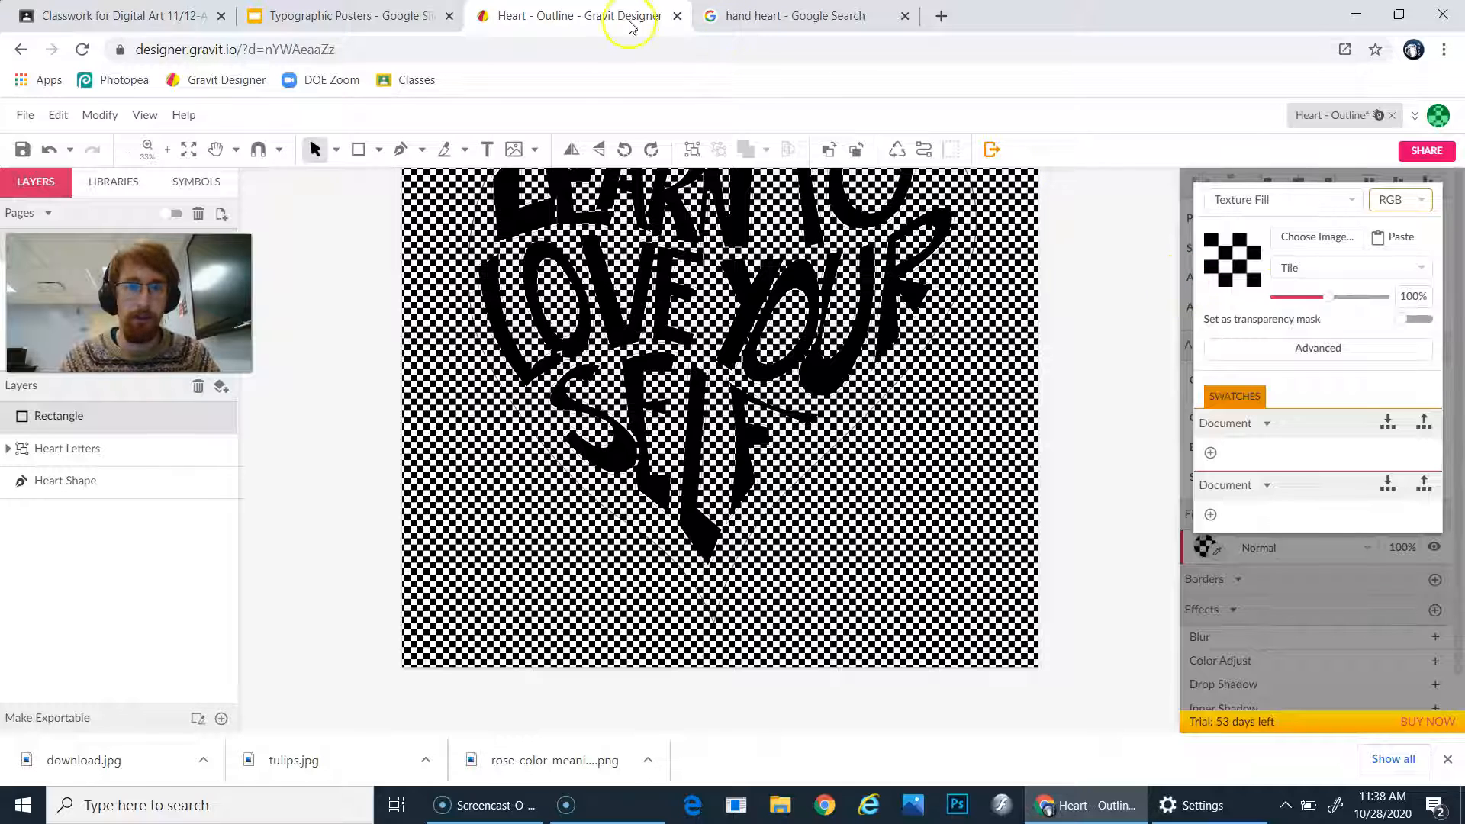
Switch to the Google search page and search for images of roses.
click(745, 16)
click(364, 51)
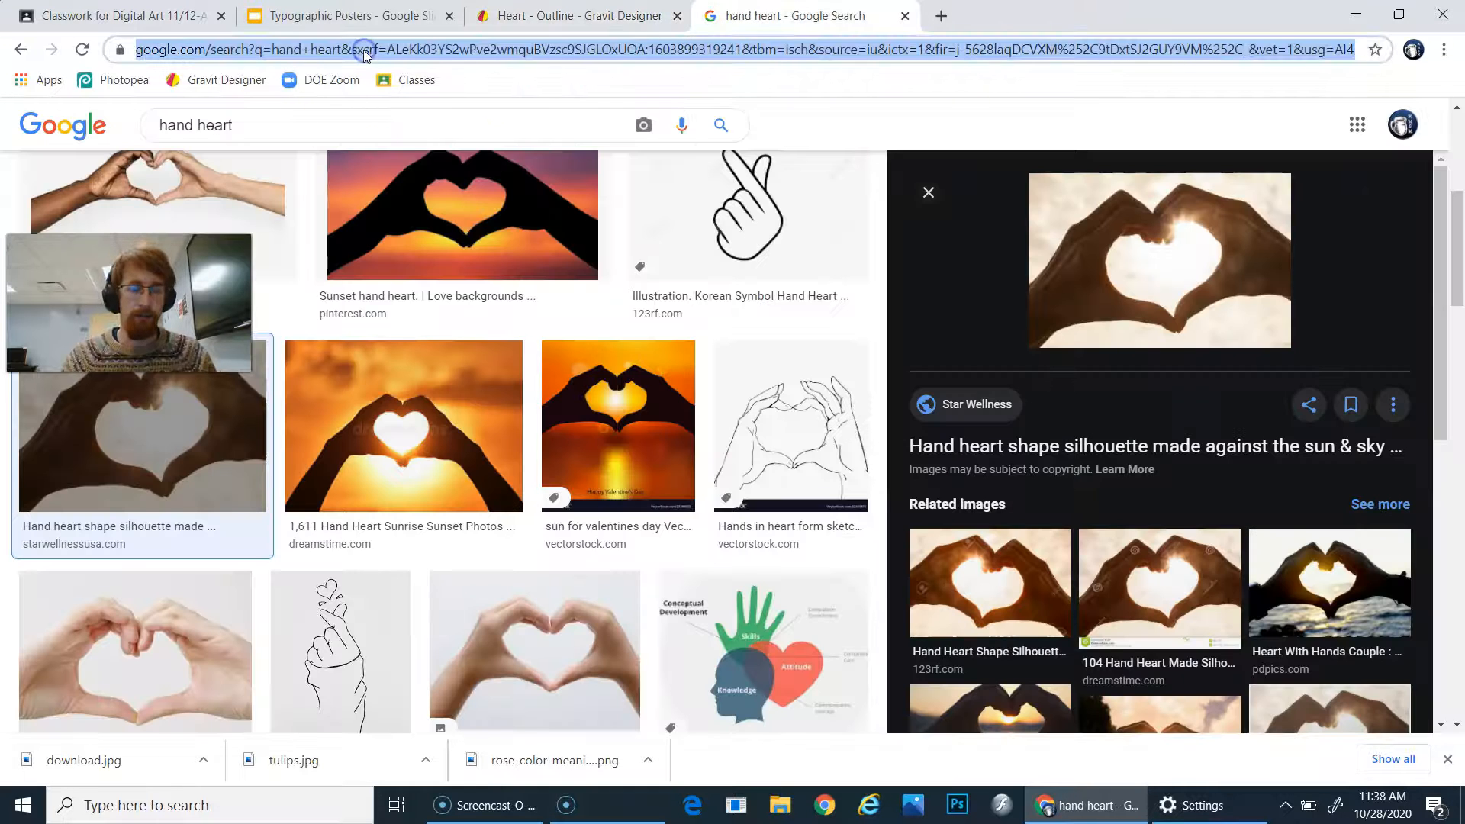
text(Roses)
key(Return)
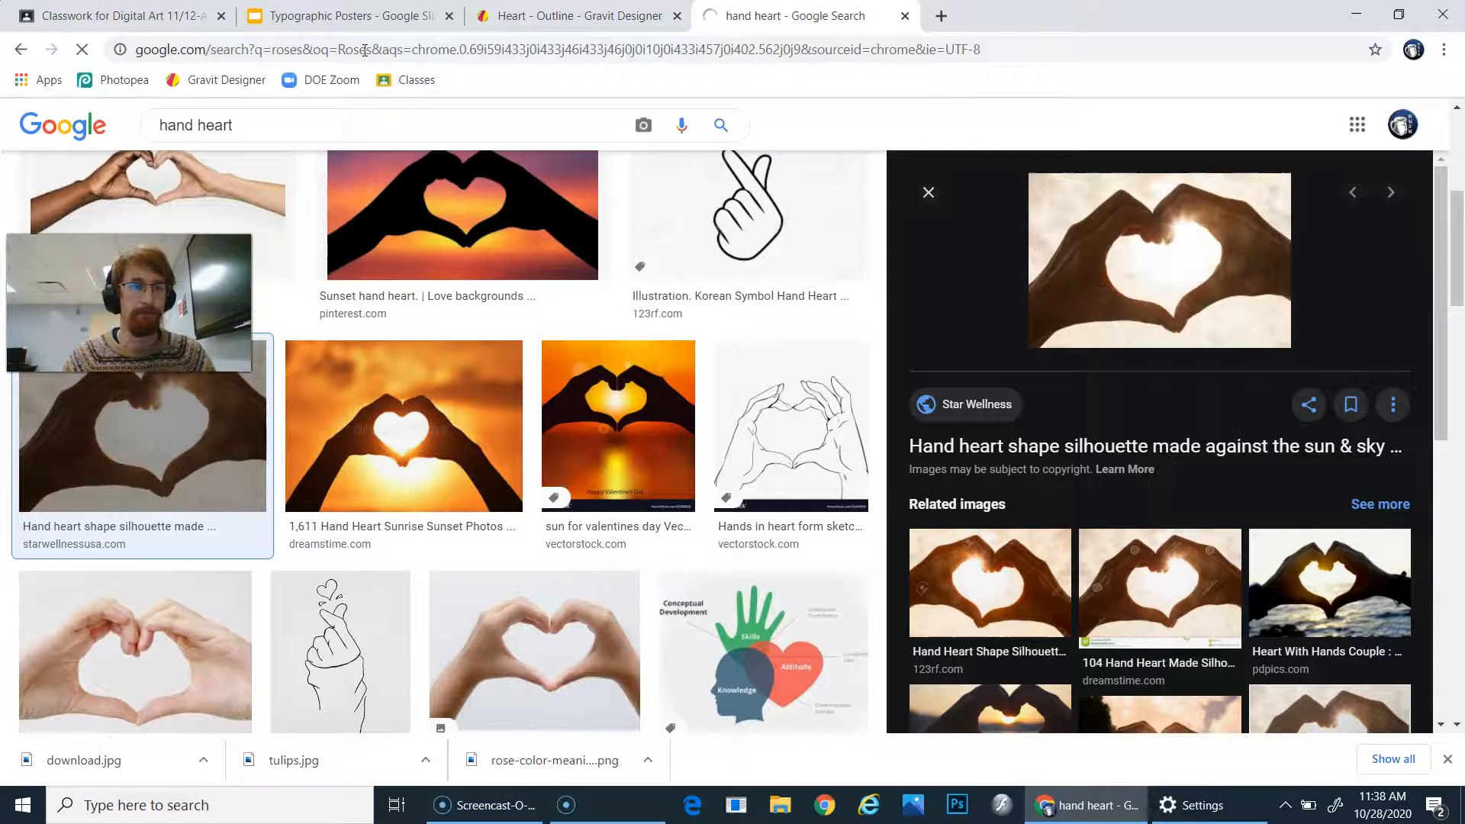
click(273, 194)
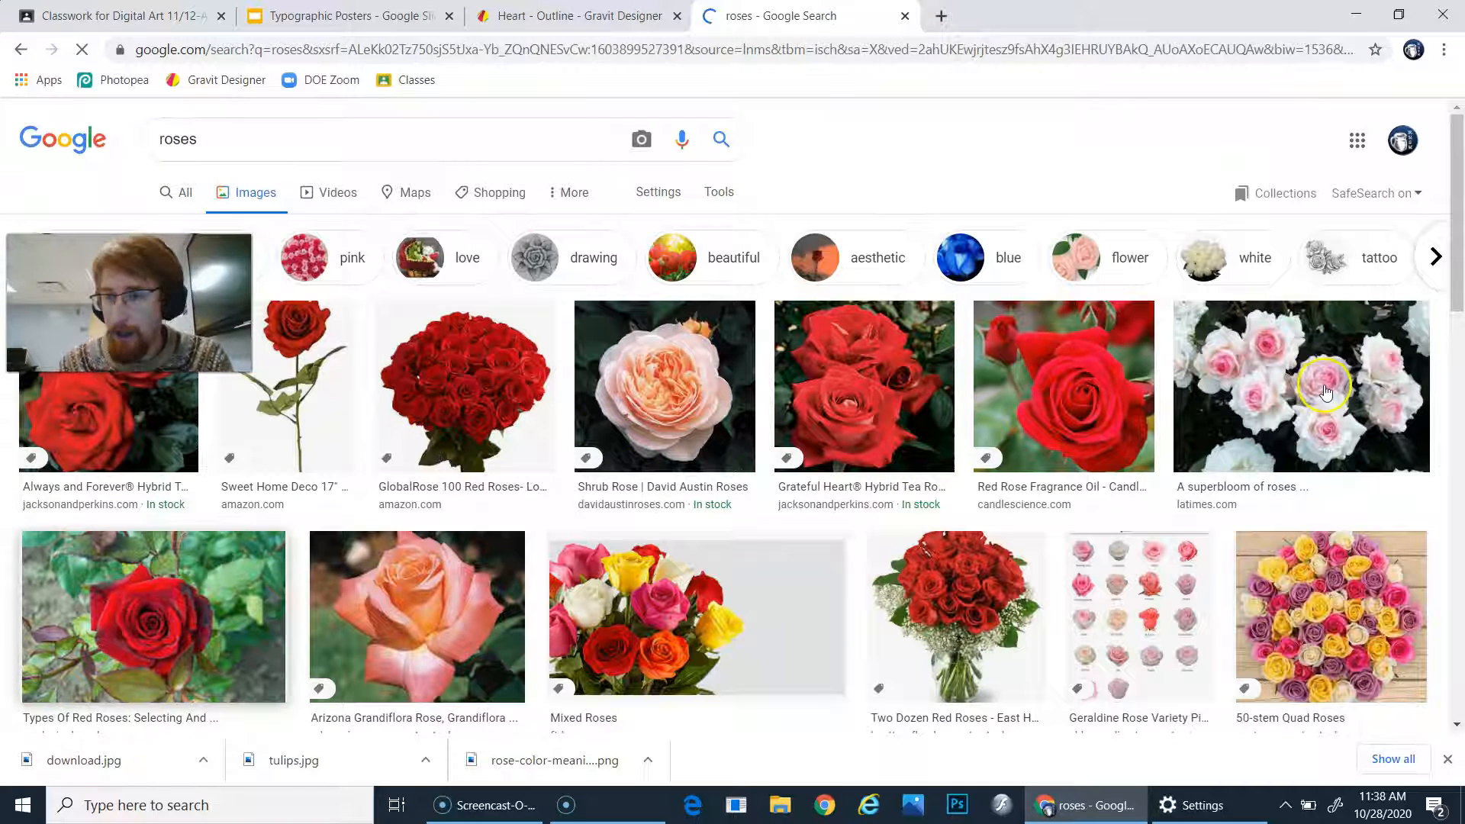
Open the preview of the Good Housekeeping image of densely packed red and pink roses.
scroll(1083, 491, down, 3)
scroll(396, 362, down, 2)
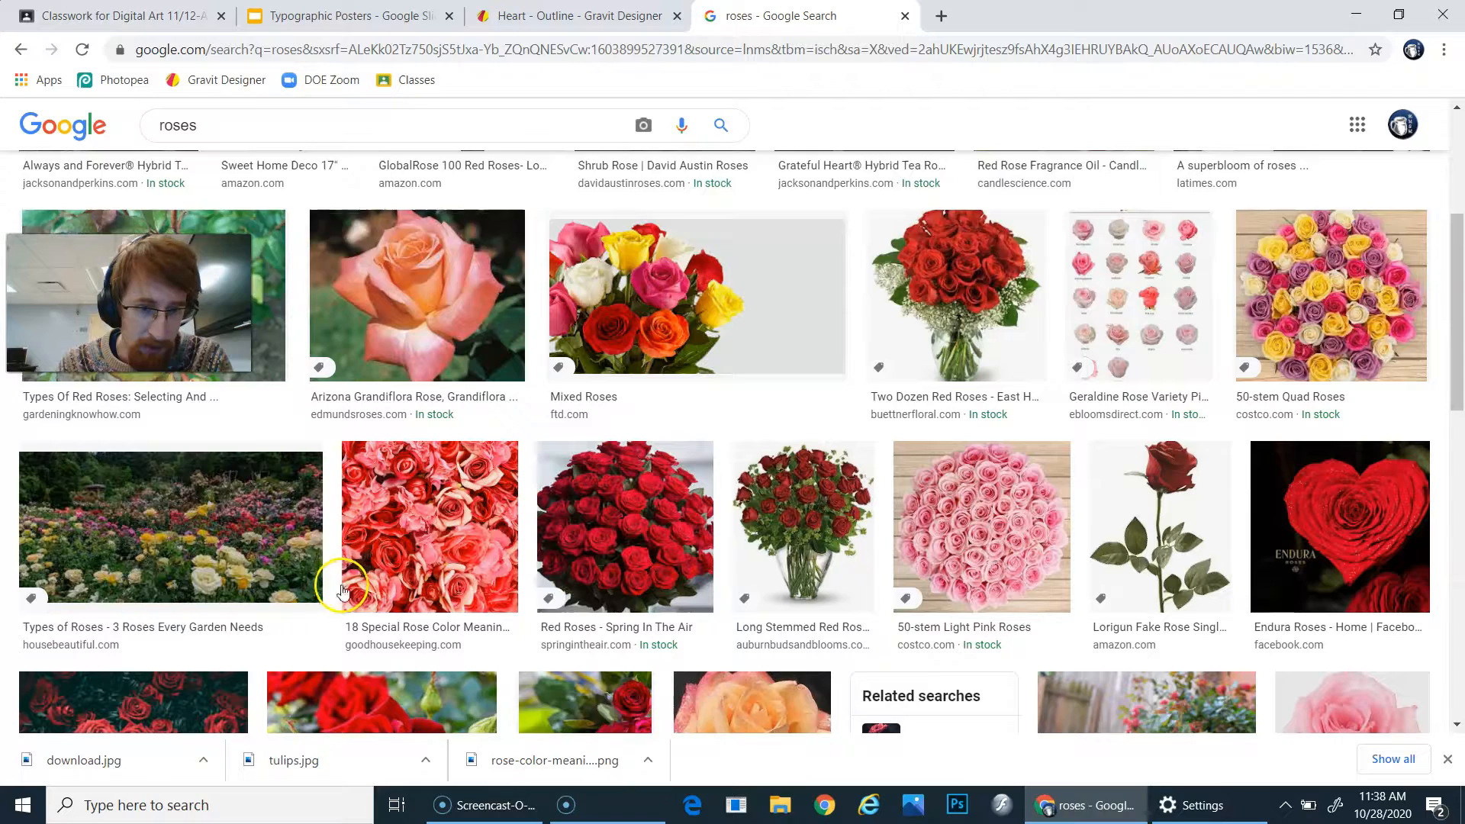
click(396, 361)
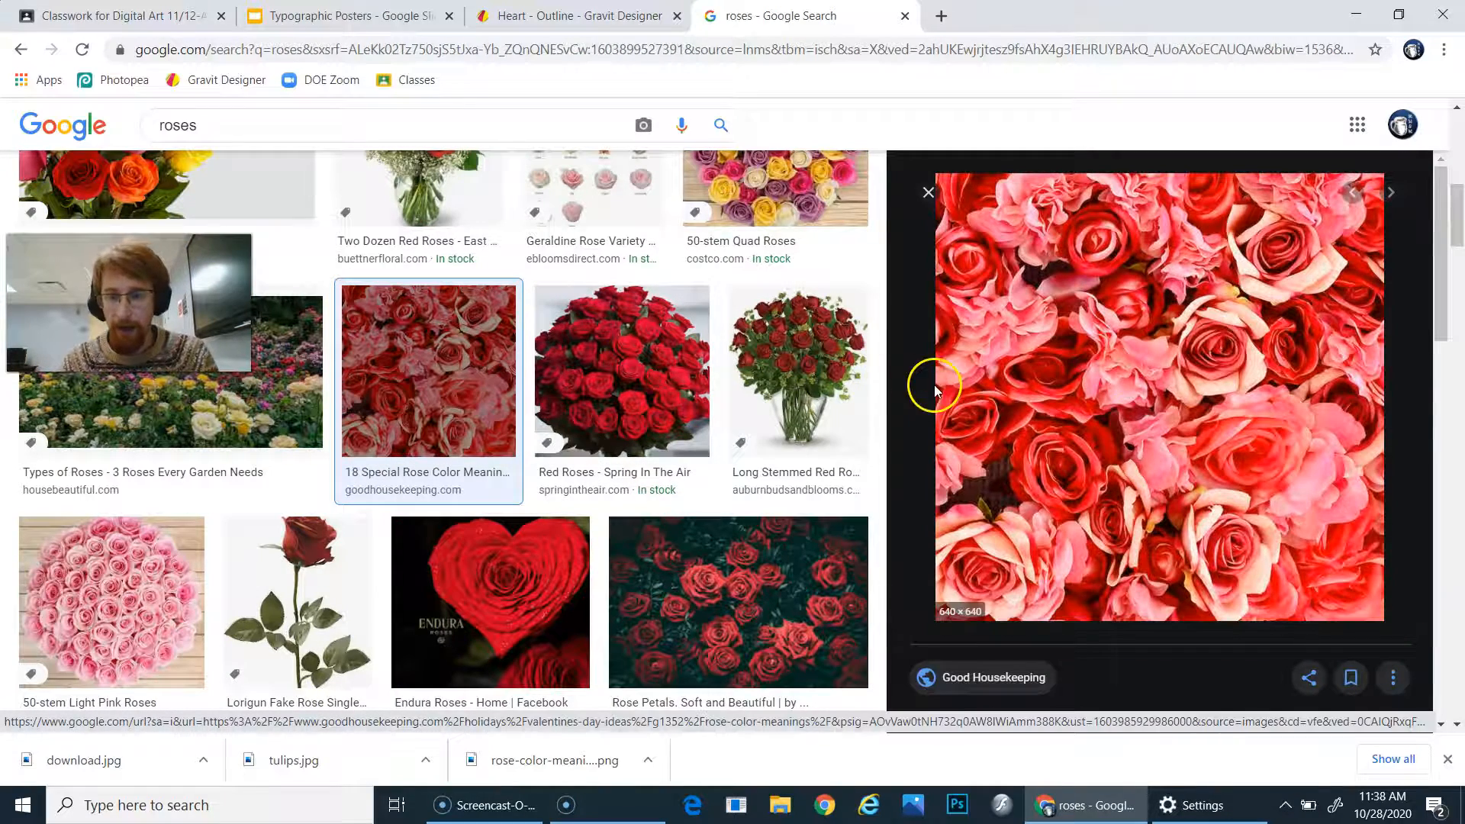
right_click(1128, 373)
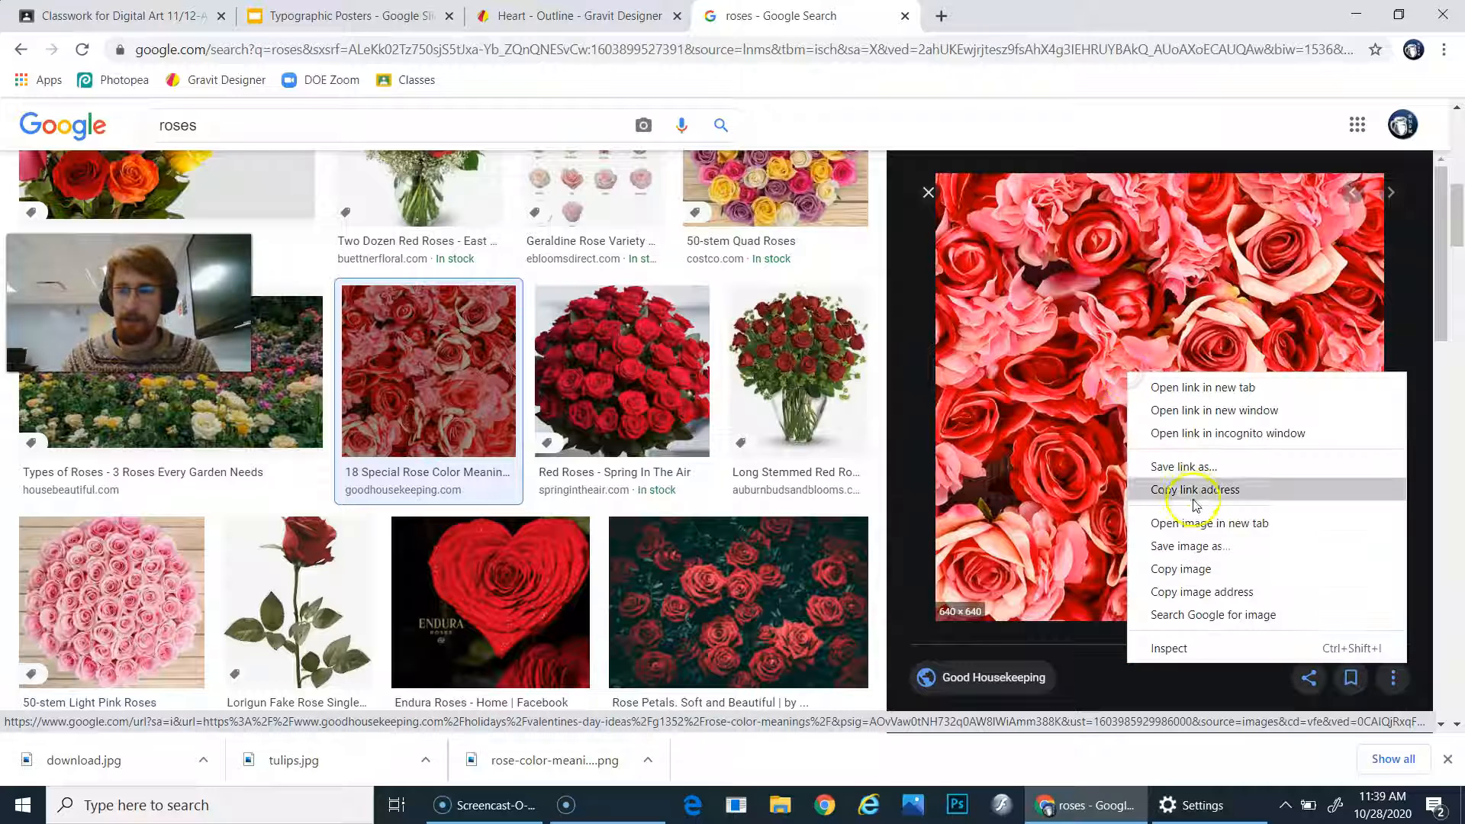
click(1202, 548)
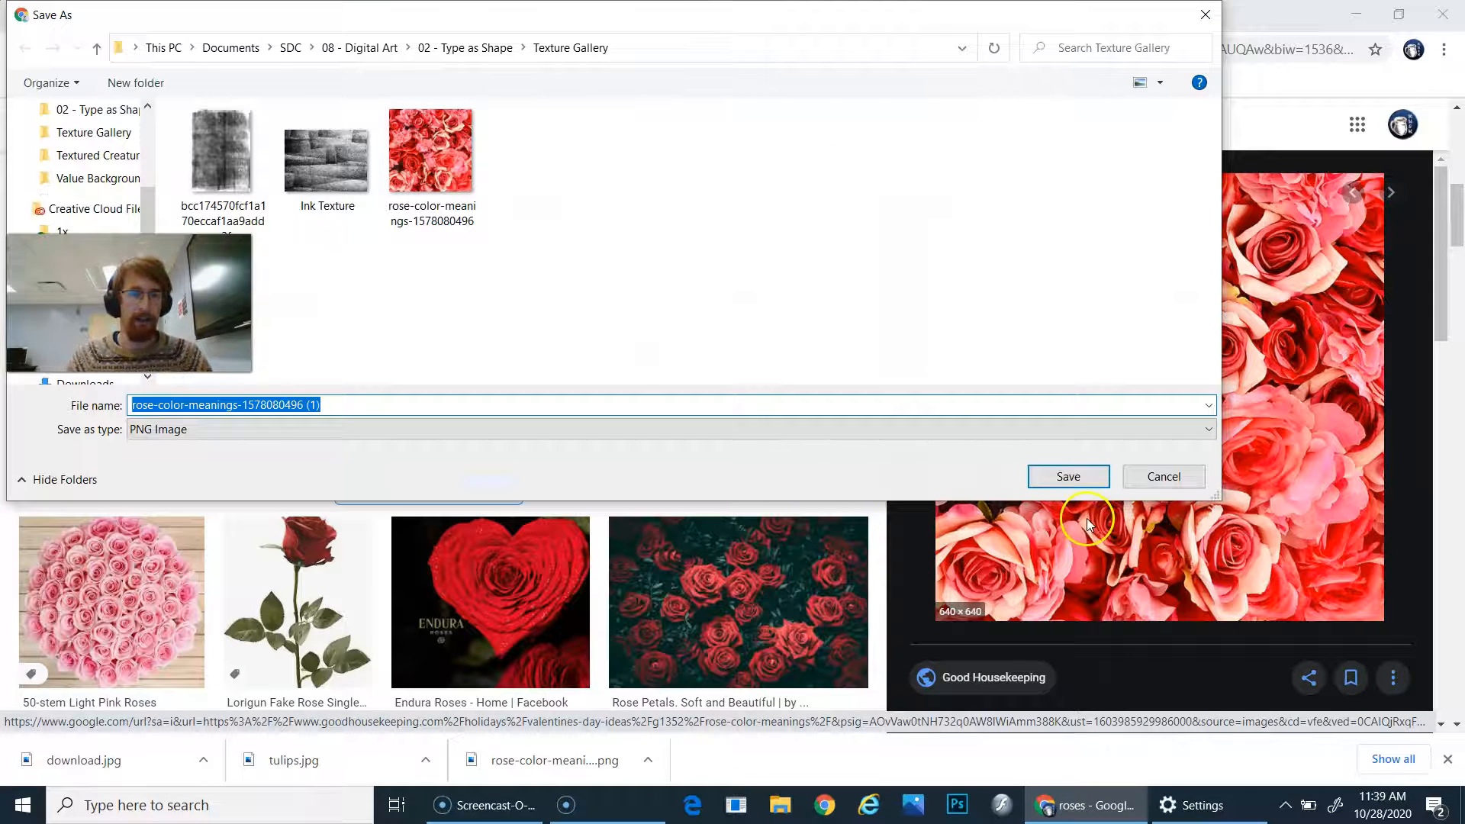
click(431, 153)
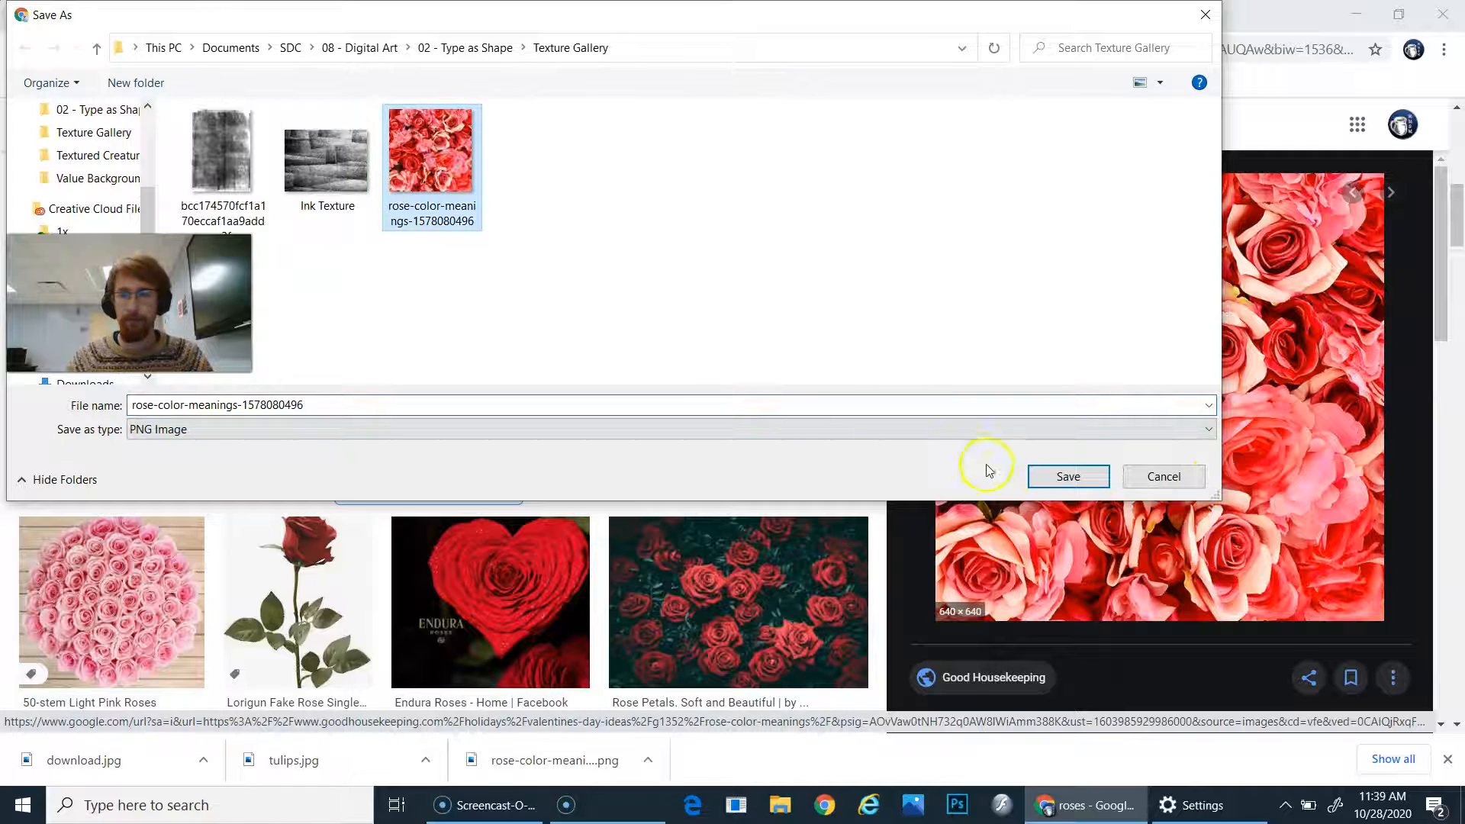
click(1046, 479)
click(794, 406)
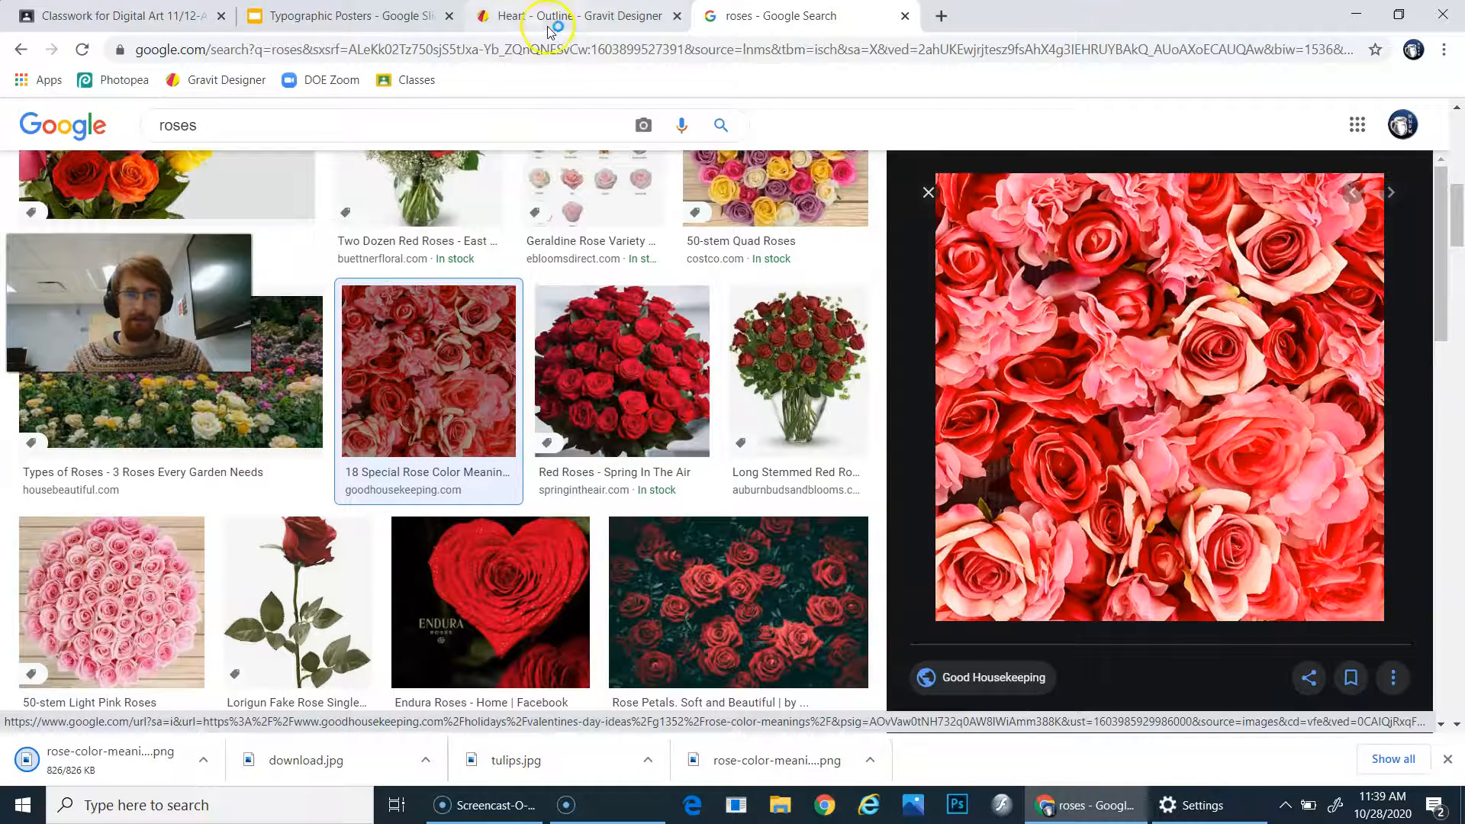
click(552, 25)
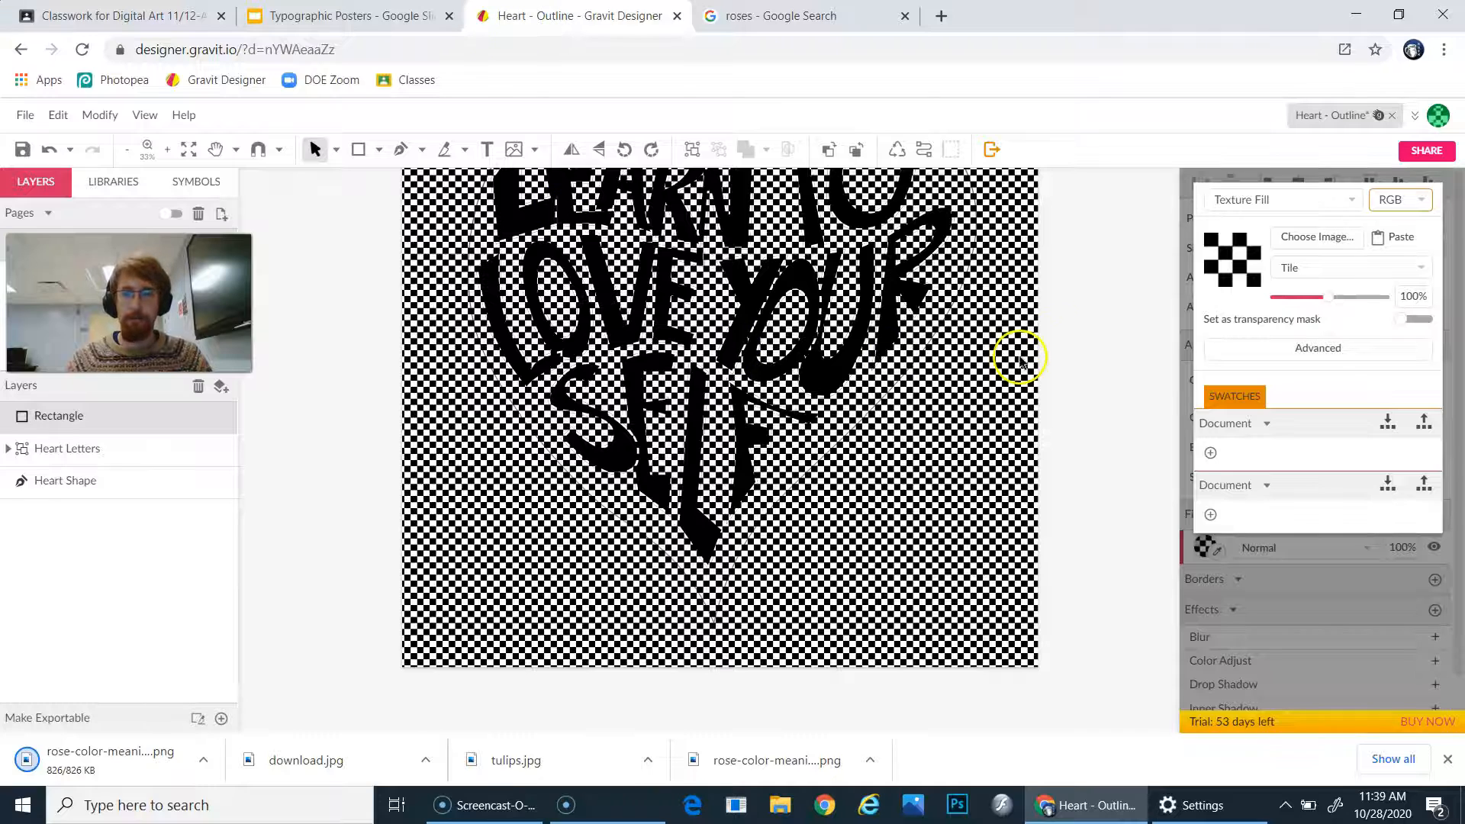
scroll(1116, 336, up, 2)
click(1301, 246)
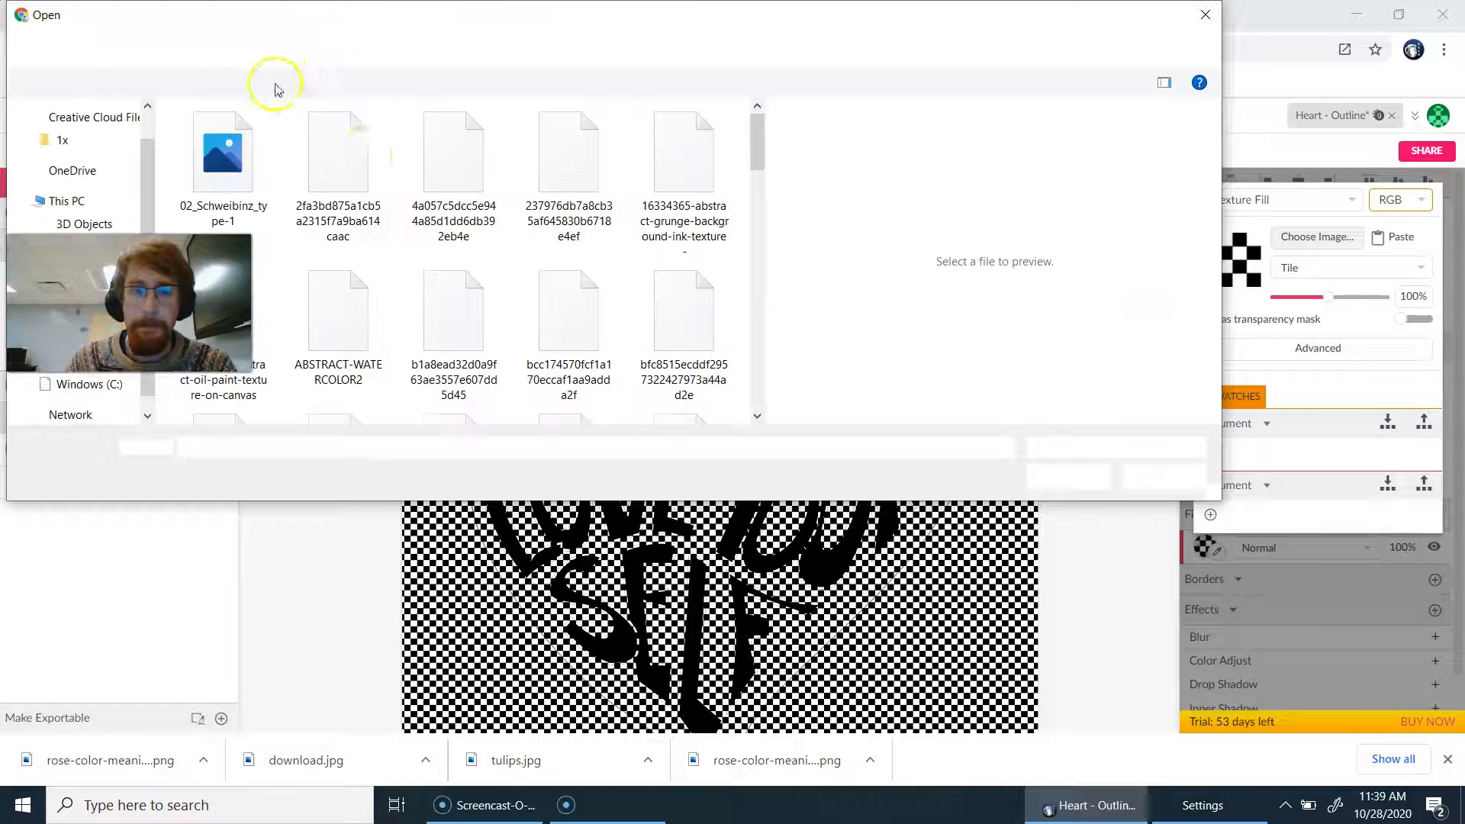
drag(757, 141, 726, 337)
click(683, 233)
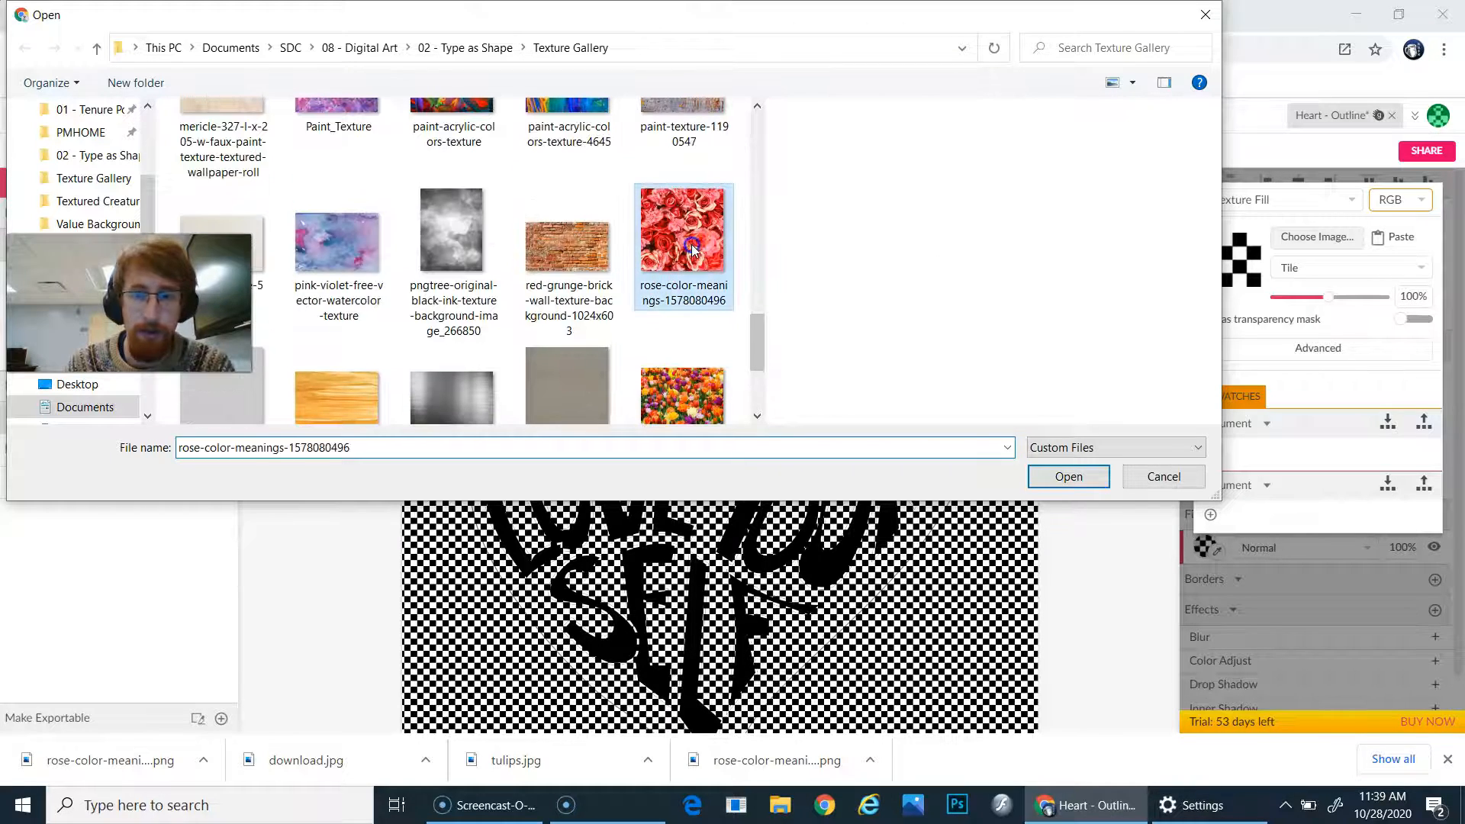
click(1066, 477)
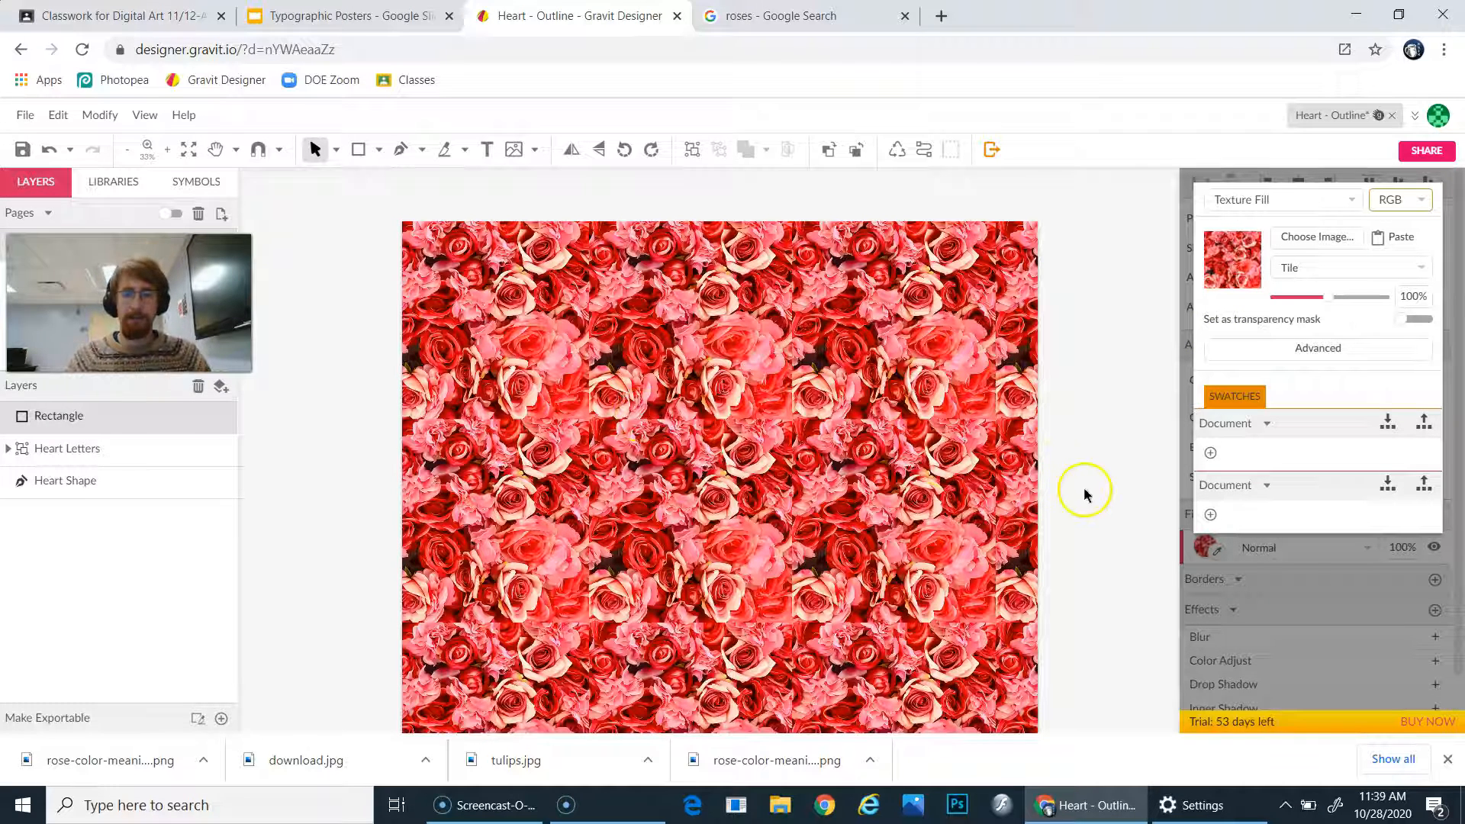
Reduce the scale of the tiled rose texture to 50%.
click(1325, 273)
click(1232, 317)
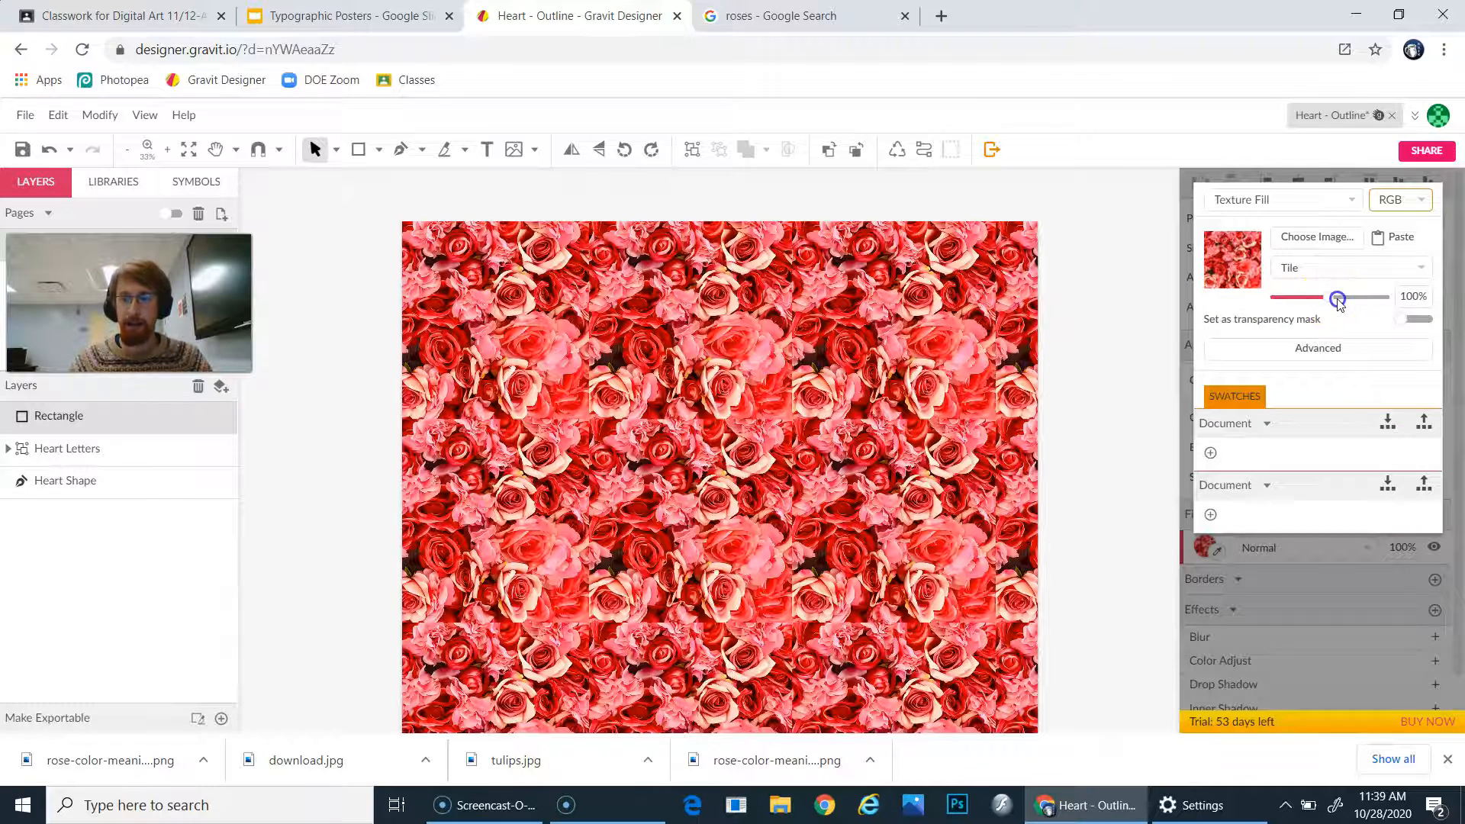
drag(1353, 303, 1291, 314)
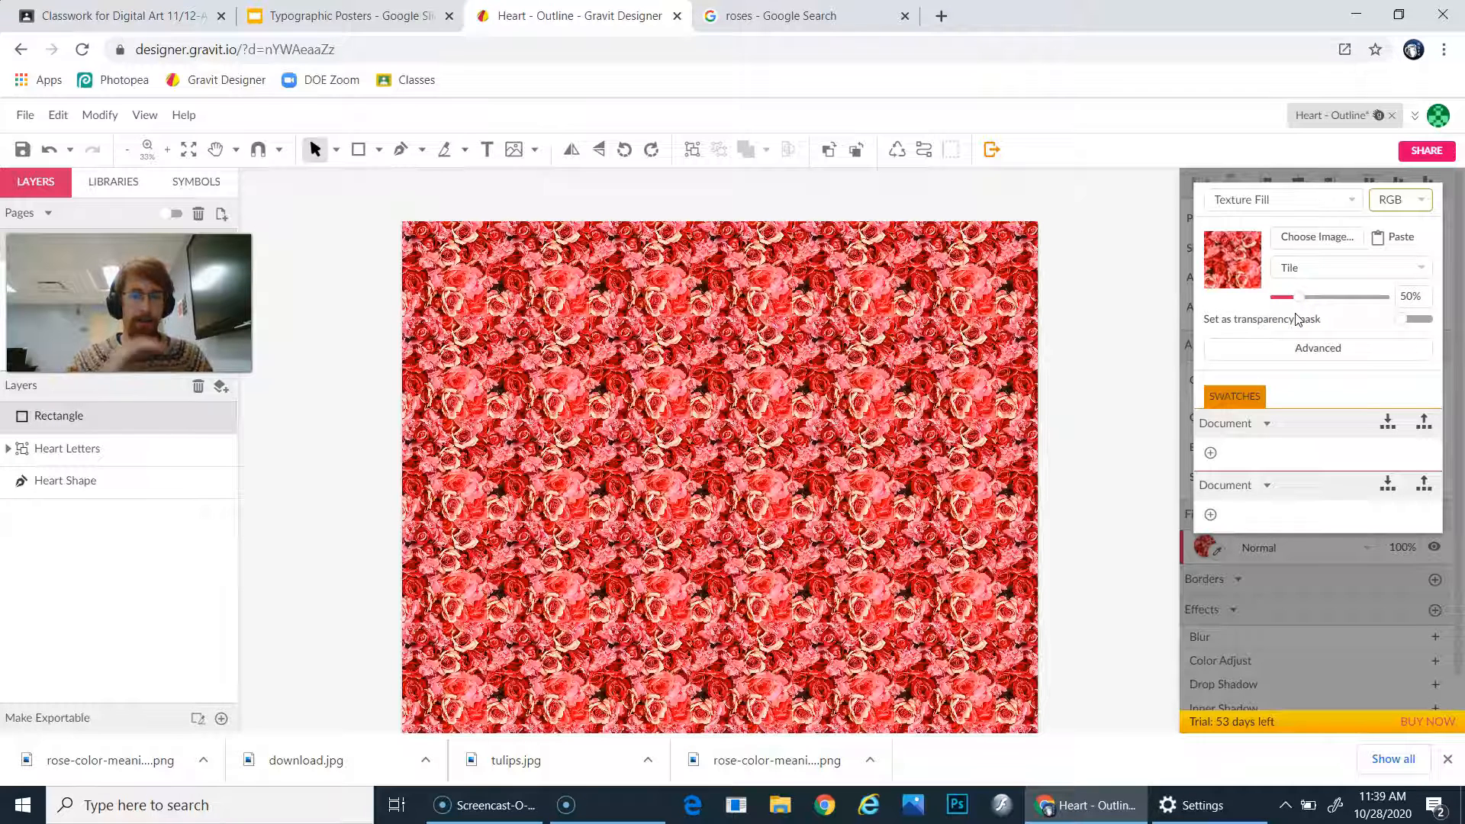
Set the rose texture's layout mode to Fill and check its advanced repeat, position and size options.
click(1332, 269)
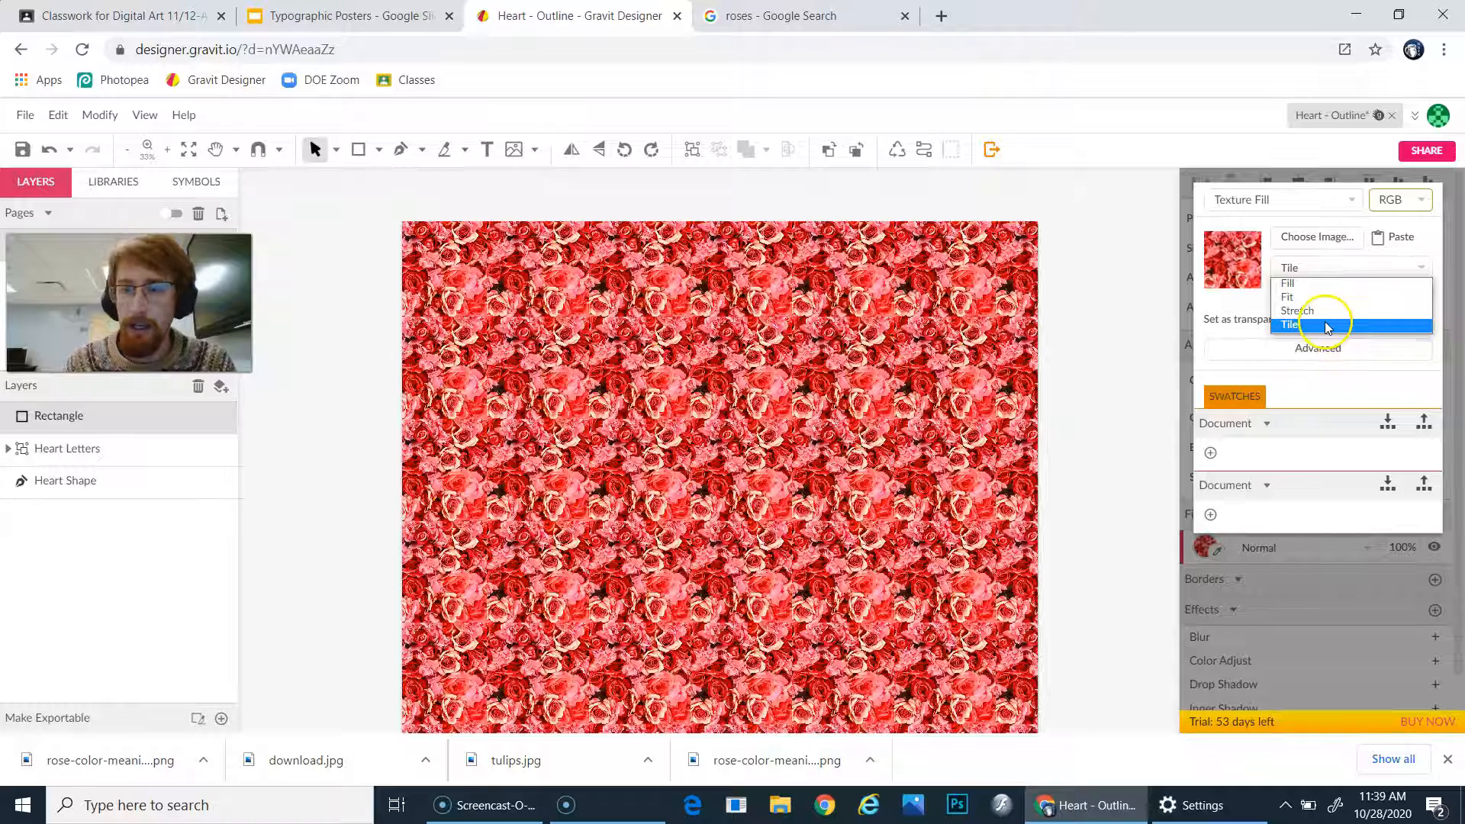
click(1325, 324)
click(1307, 262)
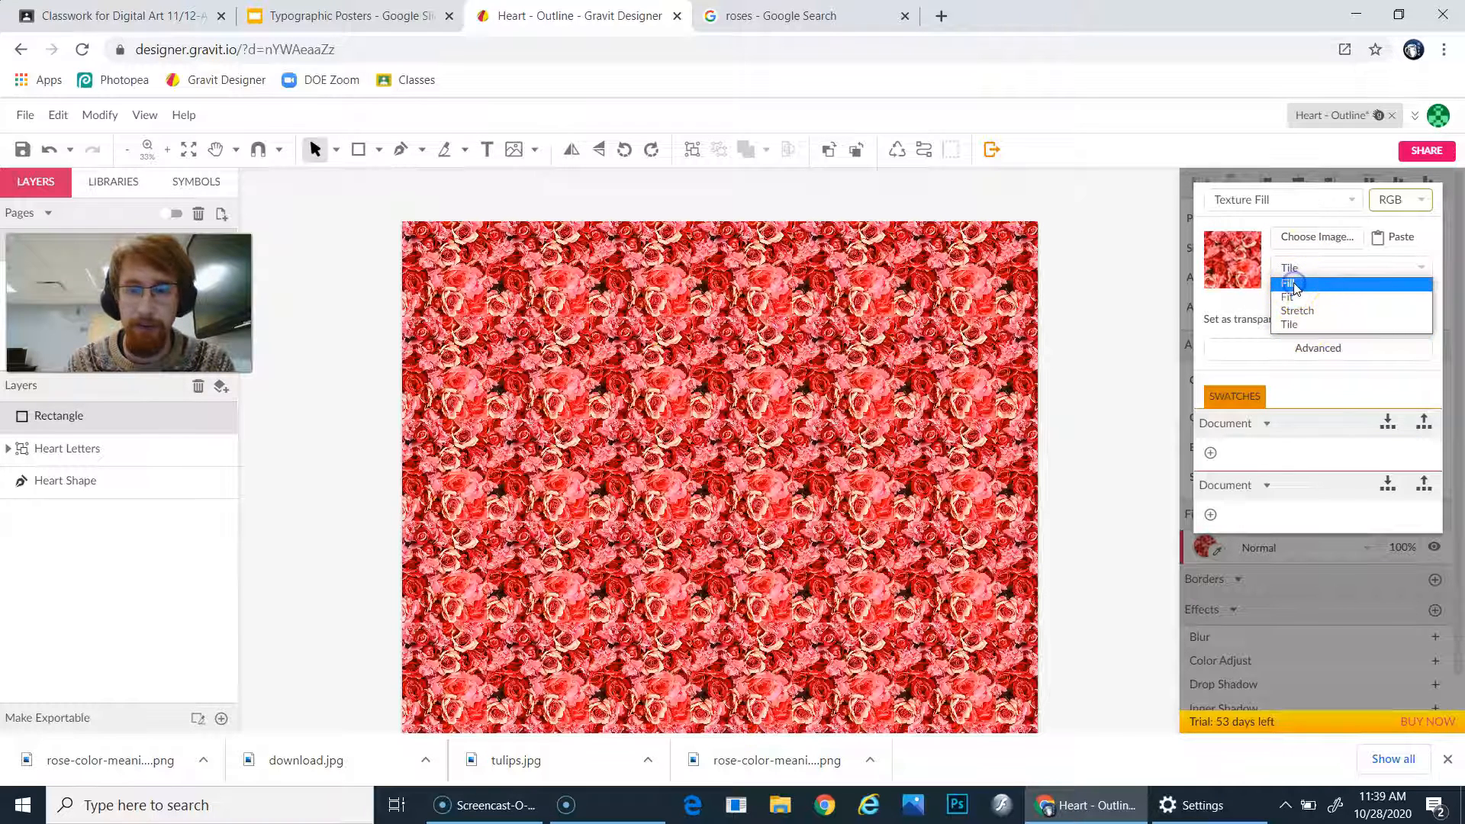
click(1292, 284)
scroll(1064, 412, down, 2)
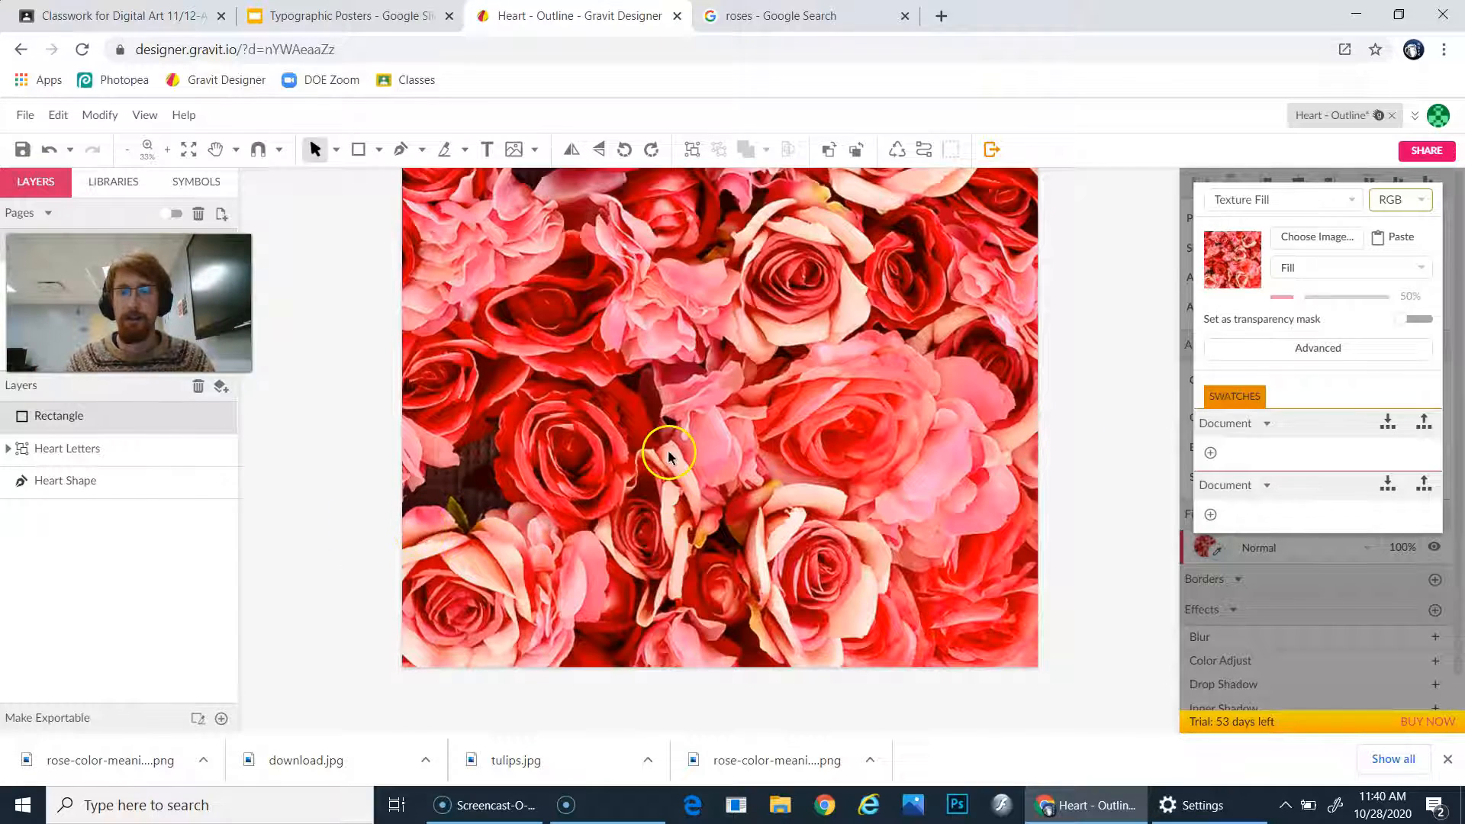
scroll(656, 458, up, 2)
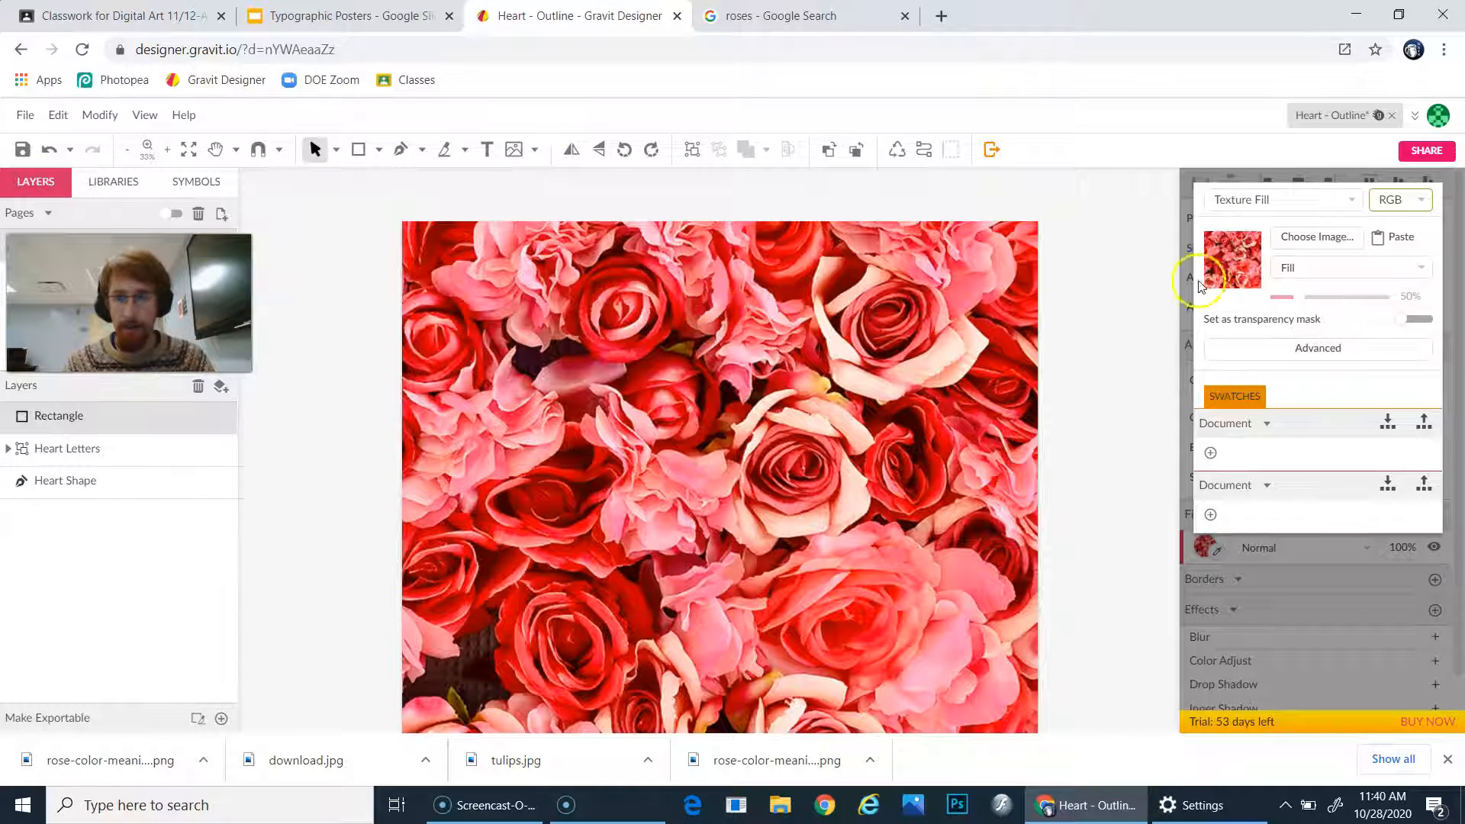
click(1320, 359)
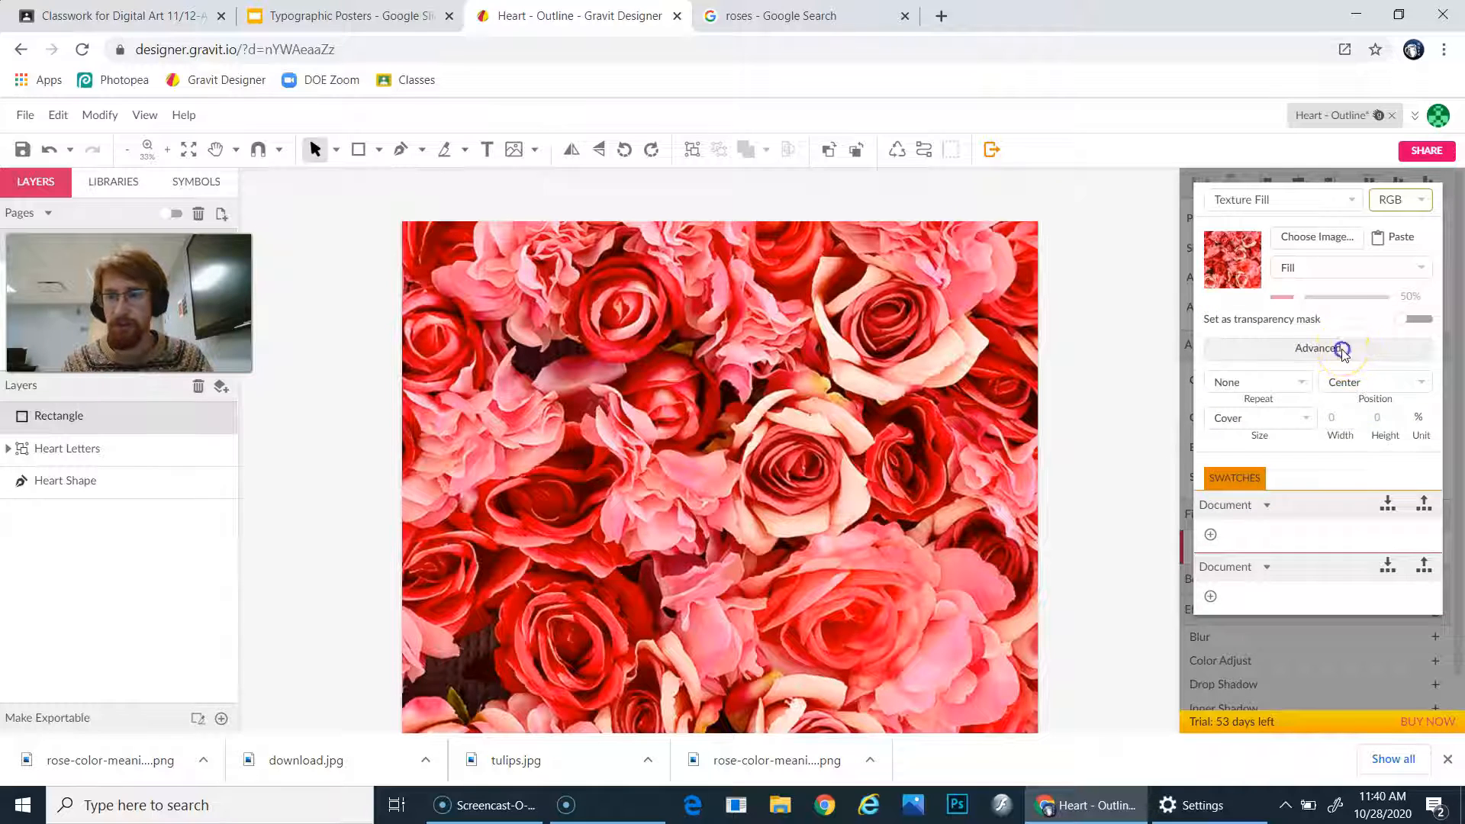
click(1342, 349)
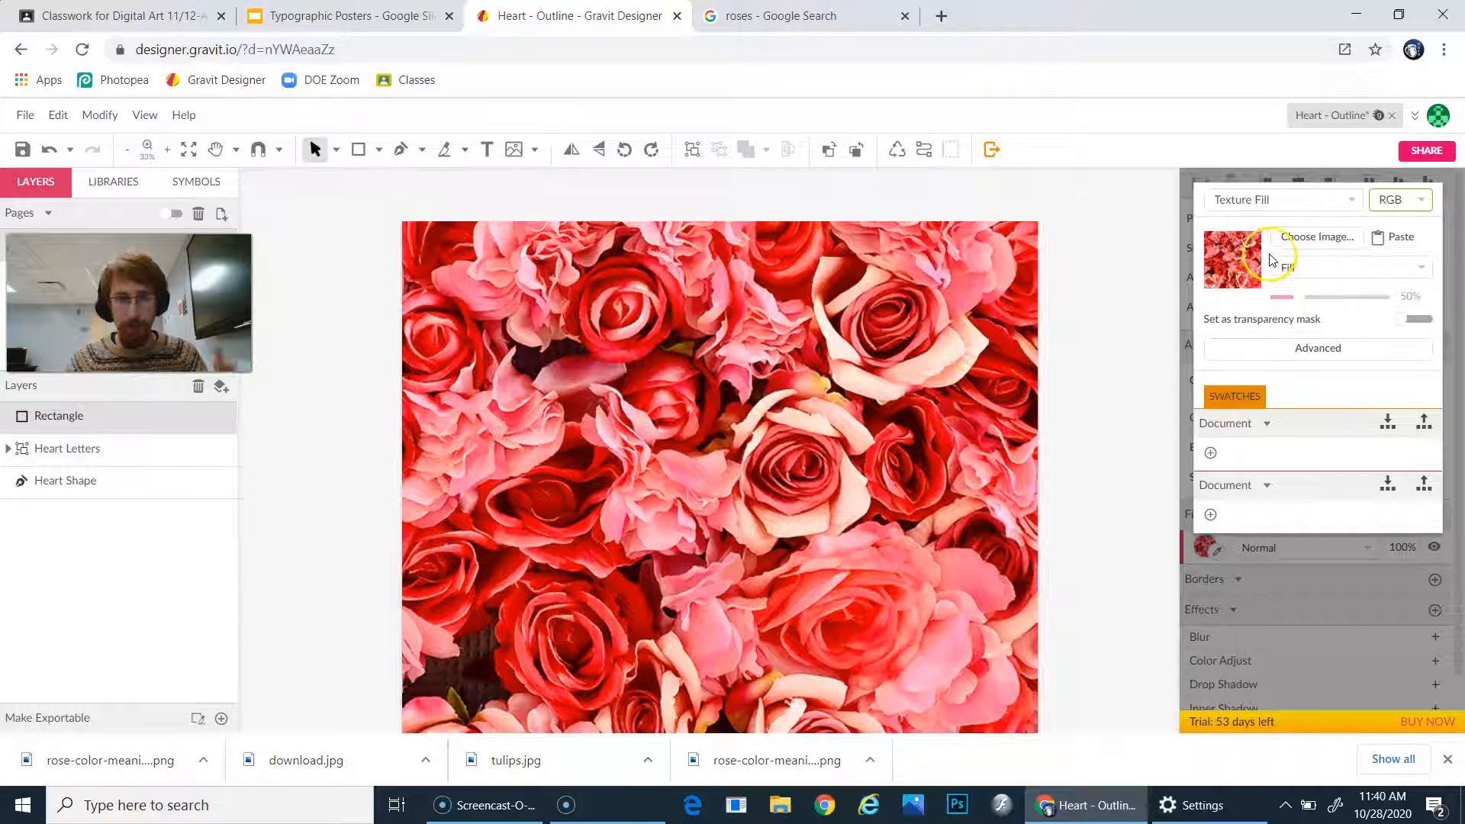
Preview alternative texture images in the Texture Gallery folder, including canvas, concrete, crumpled paper, wood grain and aged paper.
click(1309, 239)
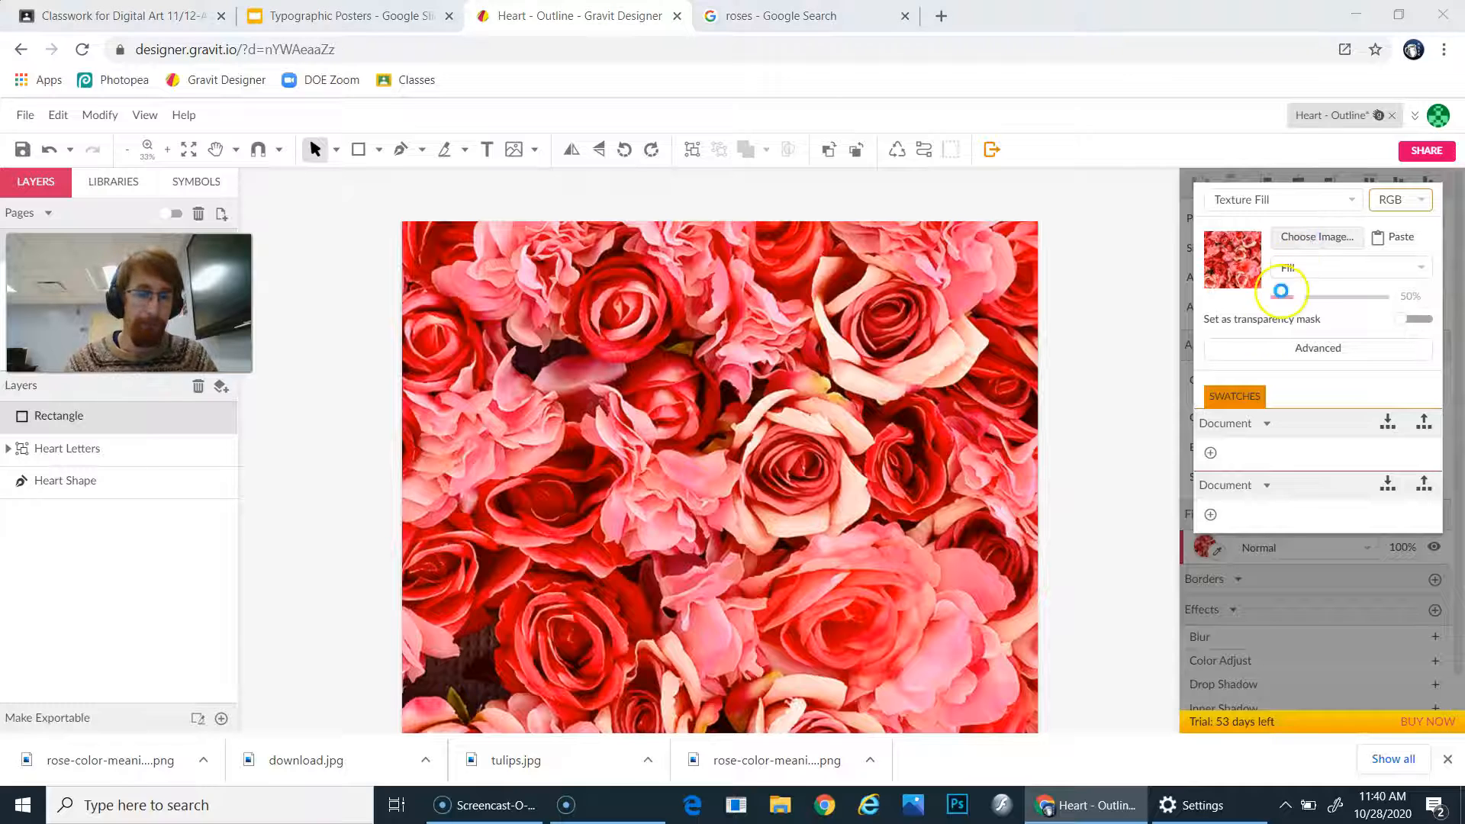
mouse_move(757, 145)
mouse_down()
mouse_move(755, 163)
mouse_move(757, 144)
mouse_up()
click(708, 156)
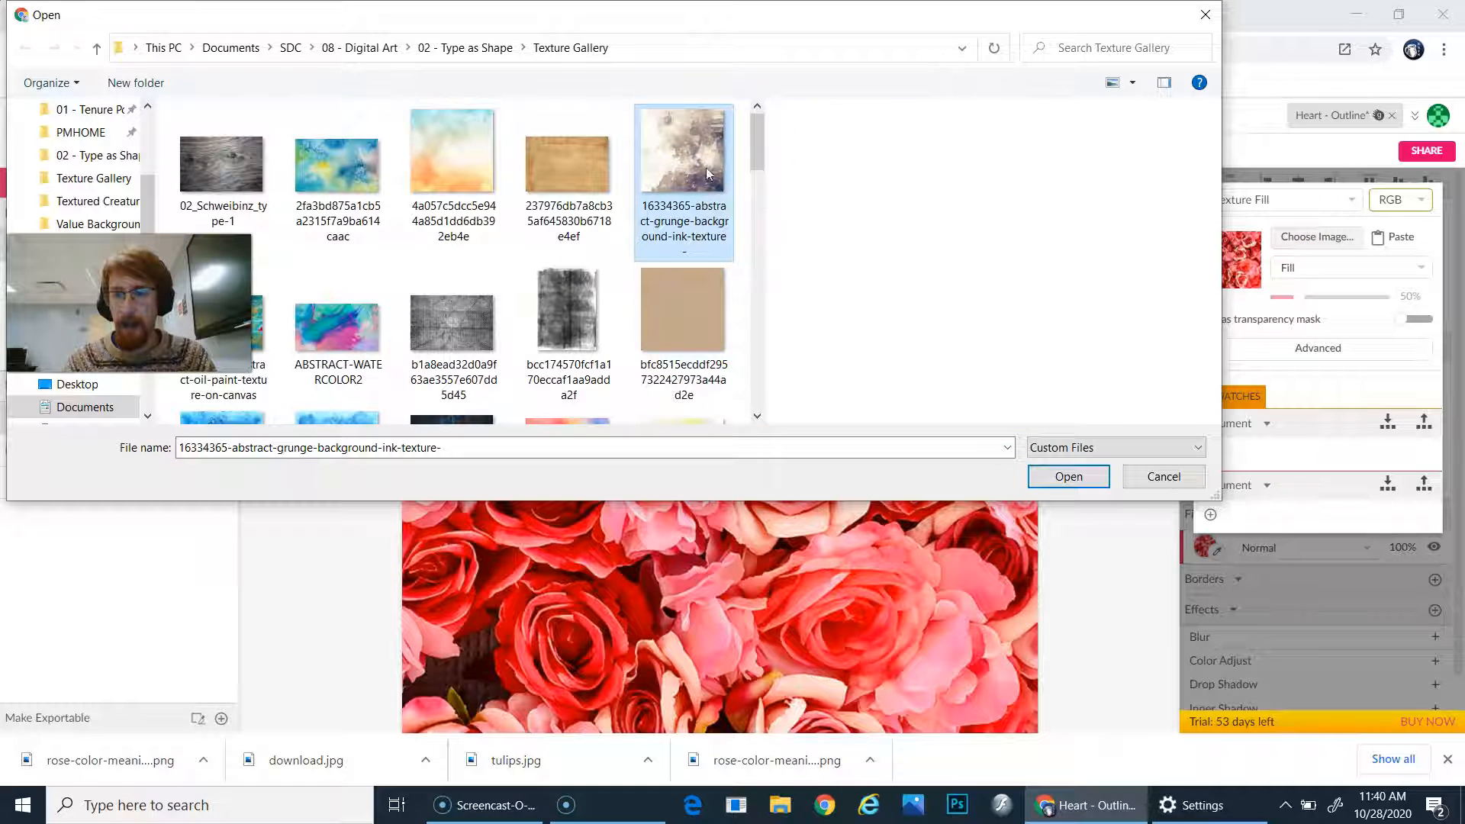
click(574, 330)
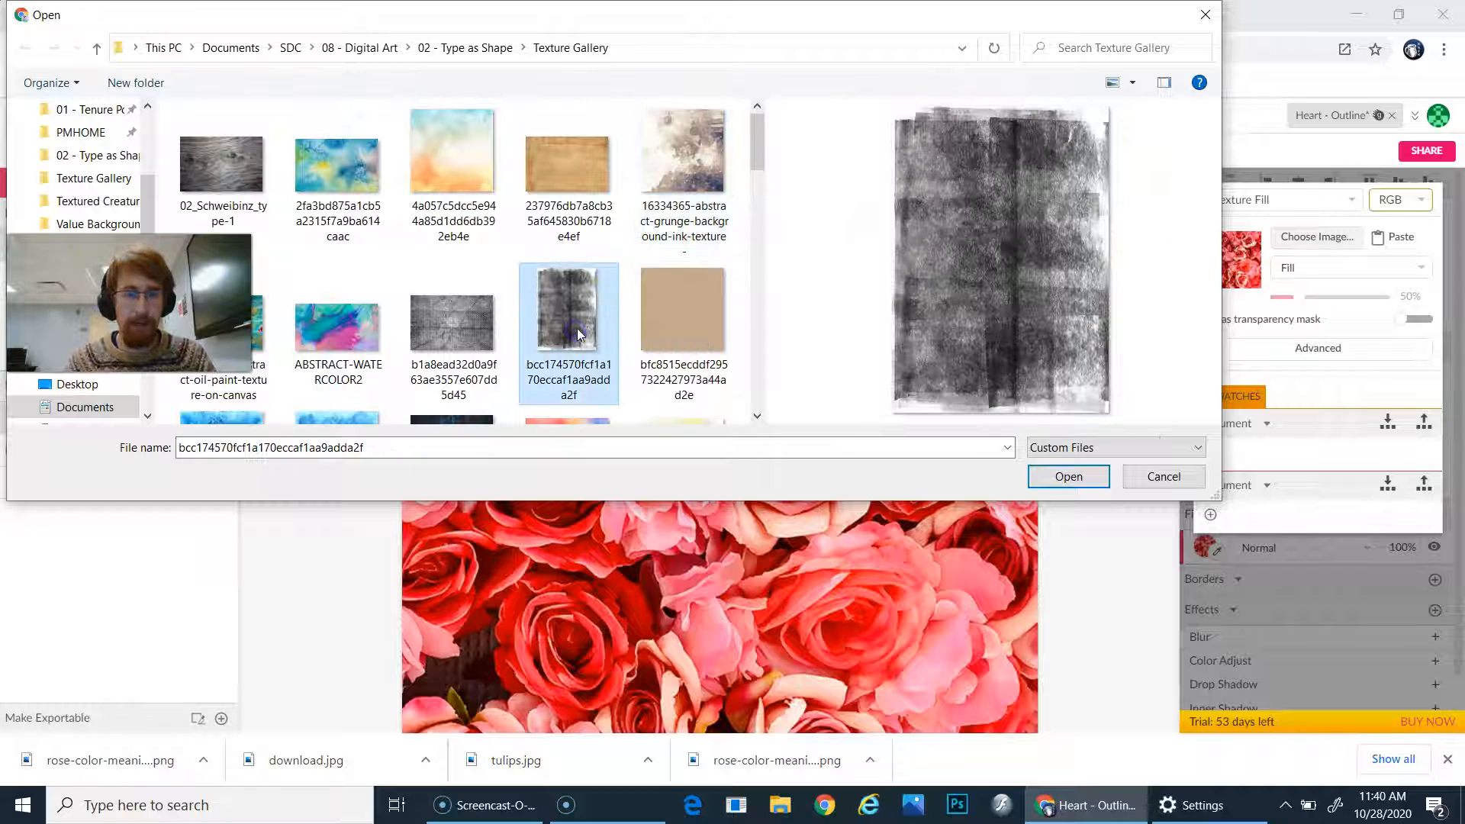
scroll(589, 324, down, 1)
scroll(589, 323, down, 1)
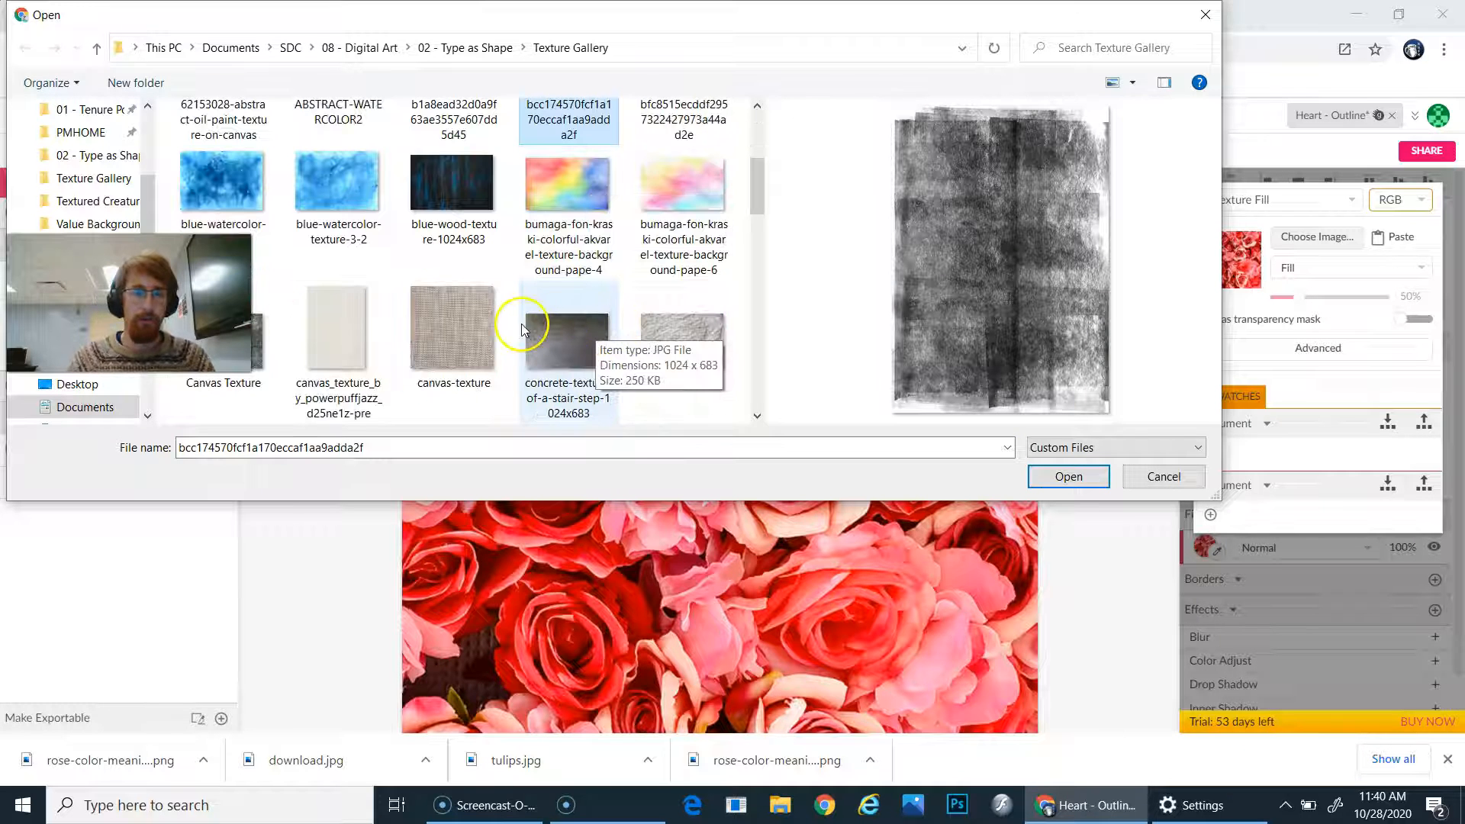
click(472, 325)
click(574, 328)
click(683, 343)
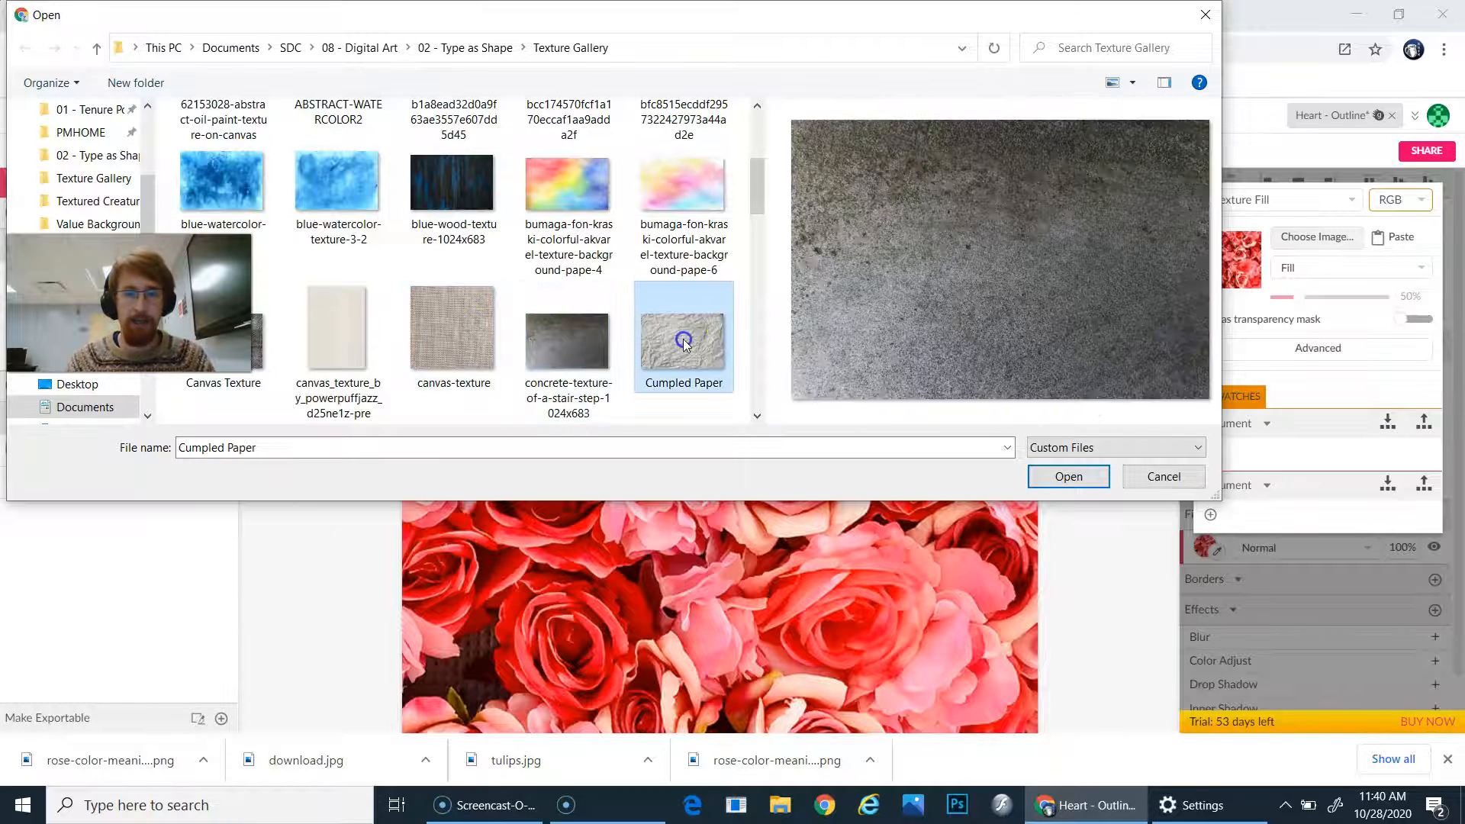
scroll(722, 342, down, 1)
click(574, 353)
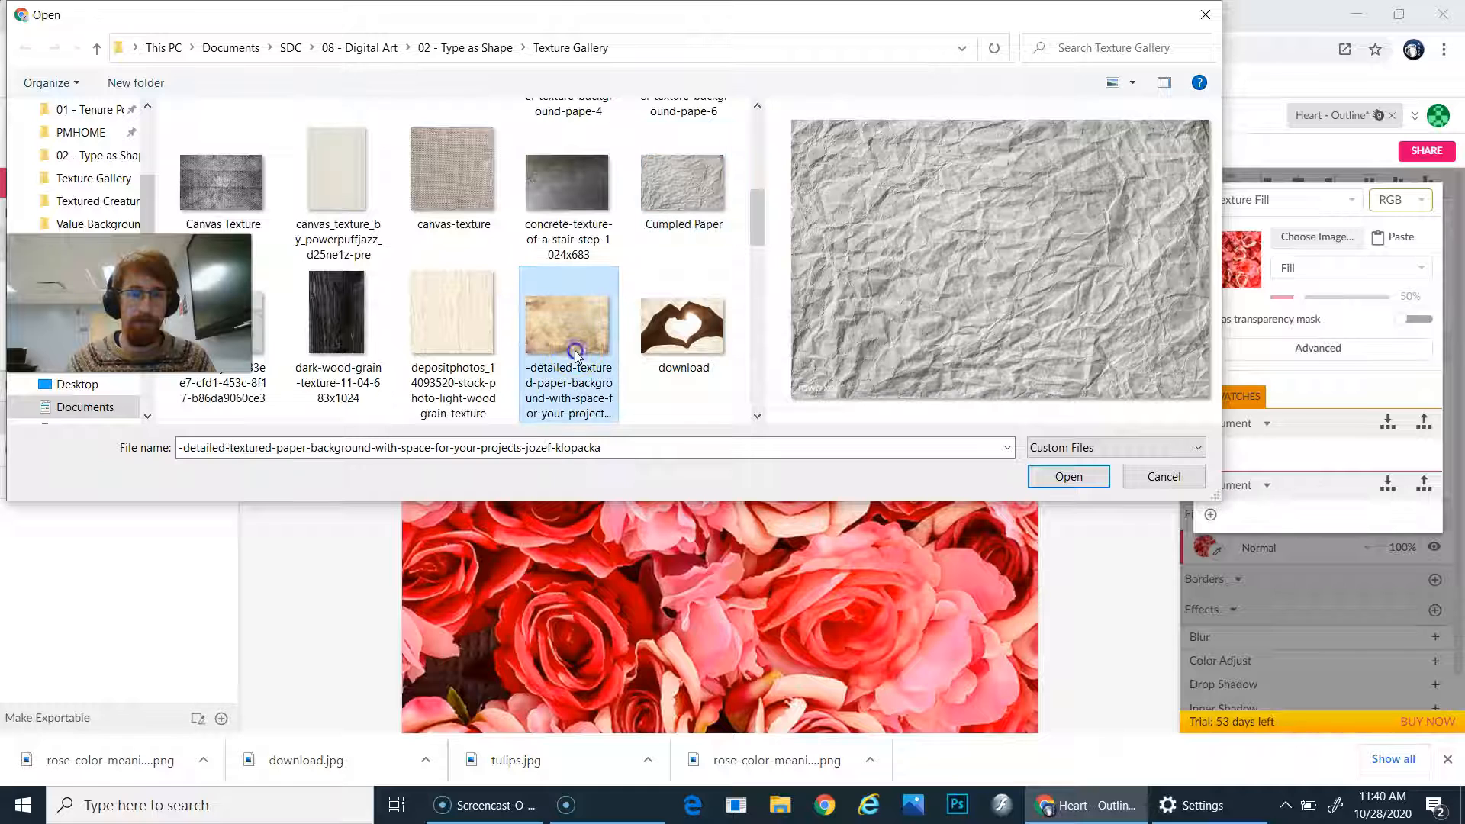
click(452, 334)
click(452, 172)
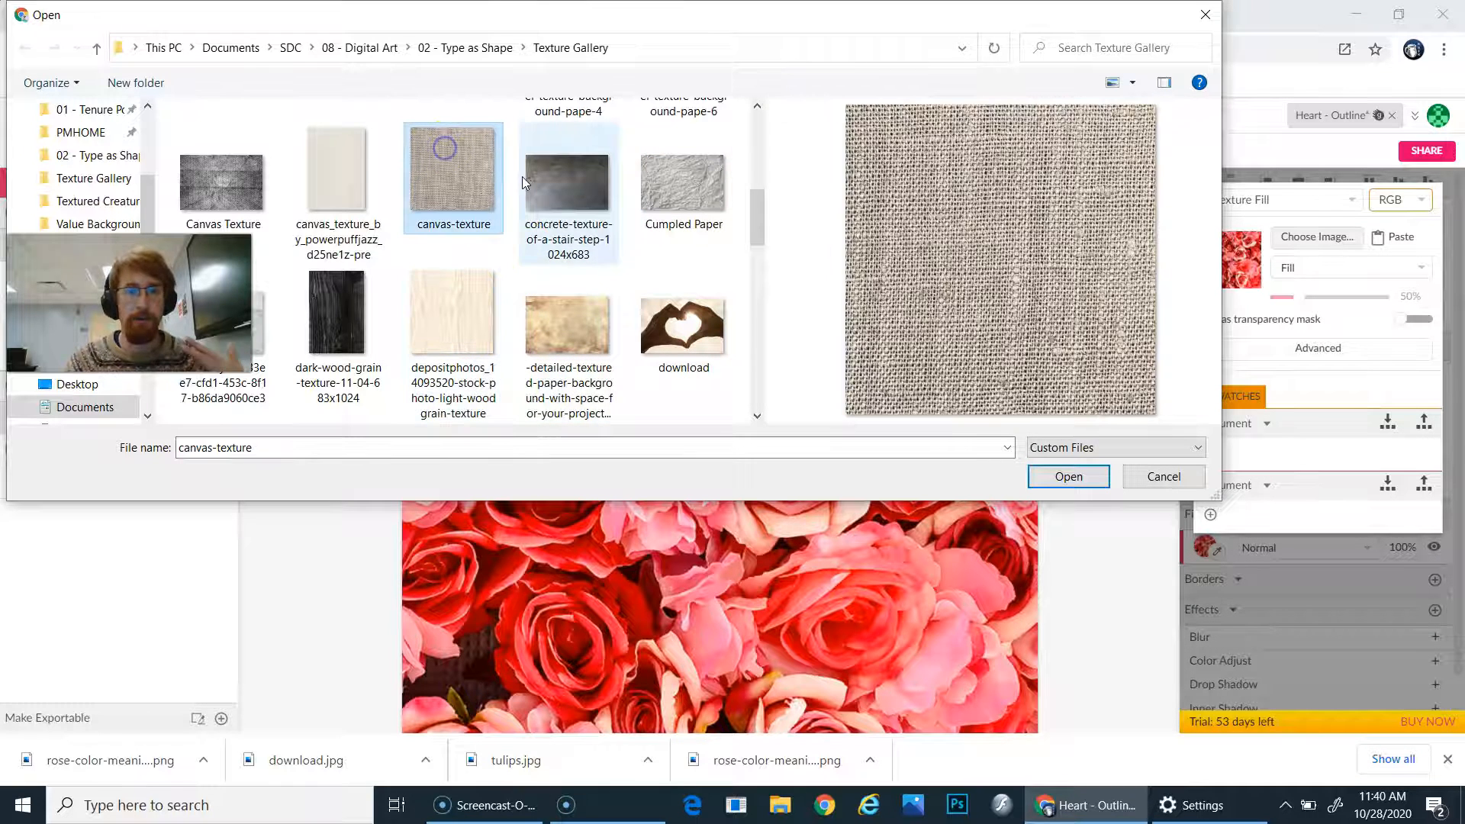
click(689, 196)
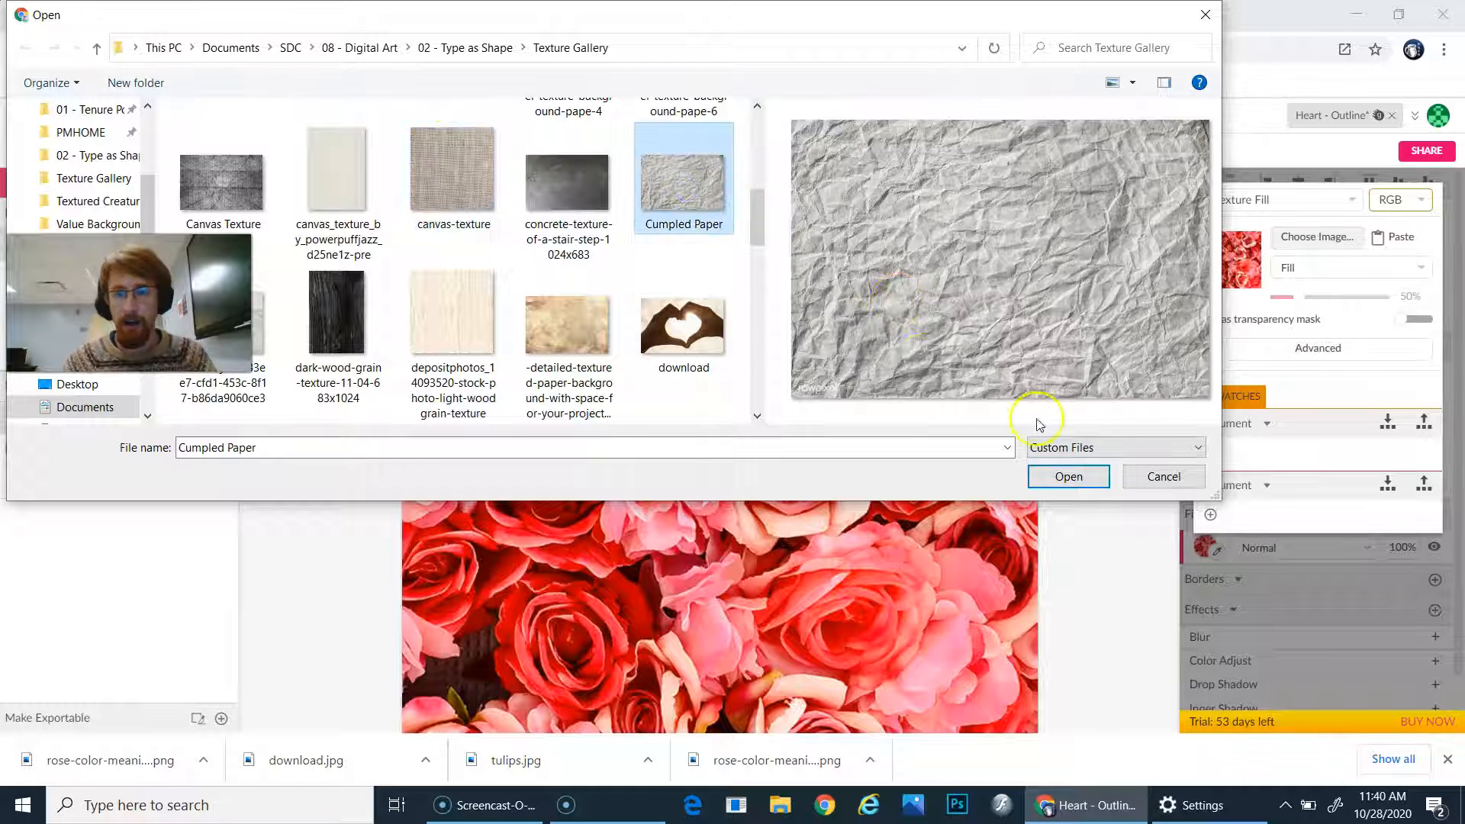
click(684, 321)
click(577, 326)
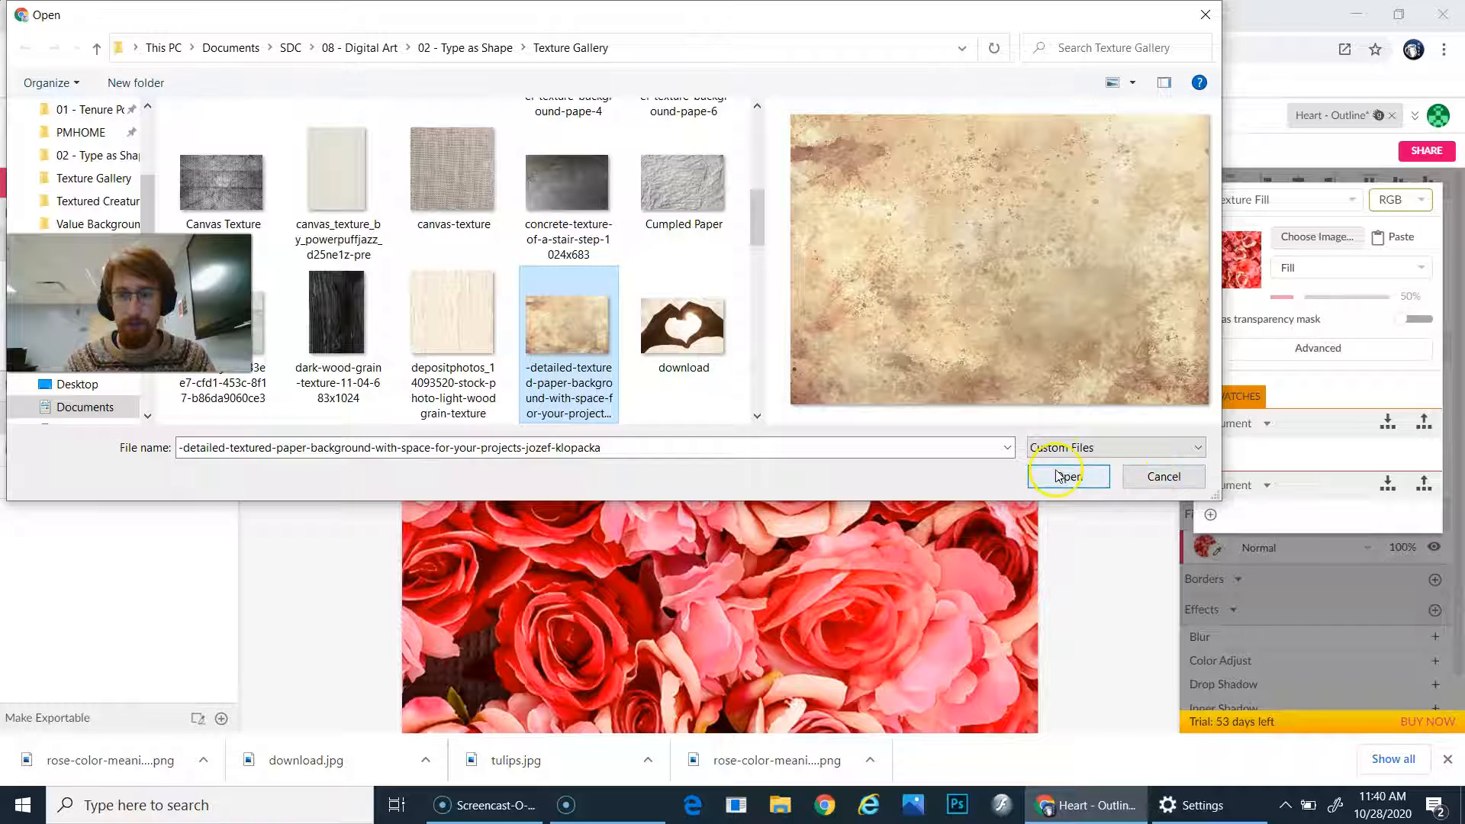
click(1156, 480)
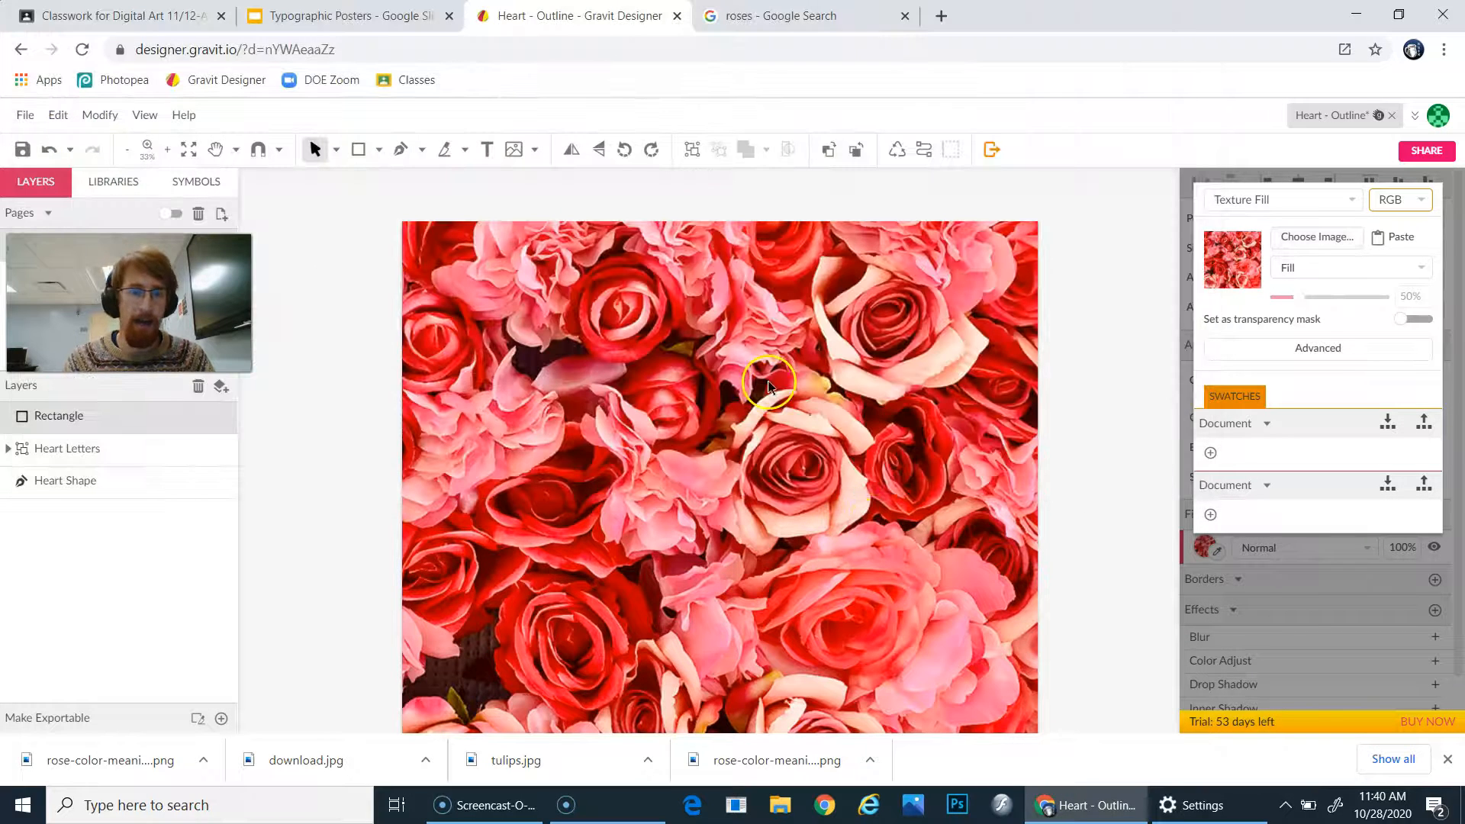
Rename the Rectangle layer as Background and move it beneath the Heart Shape layer.
click(1146, 323)
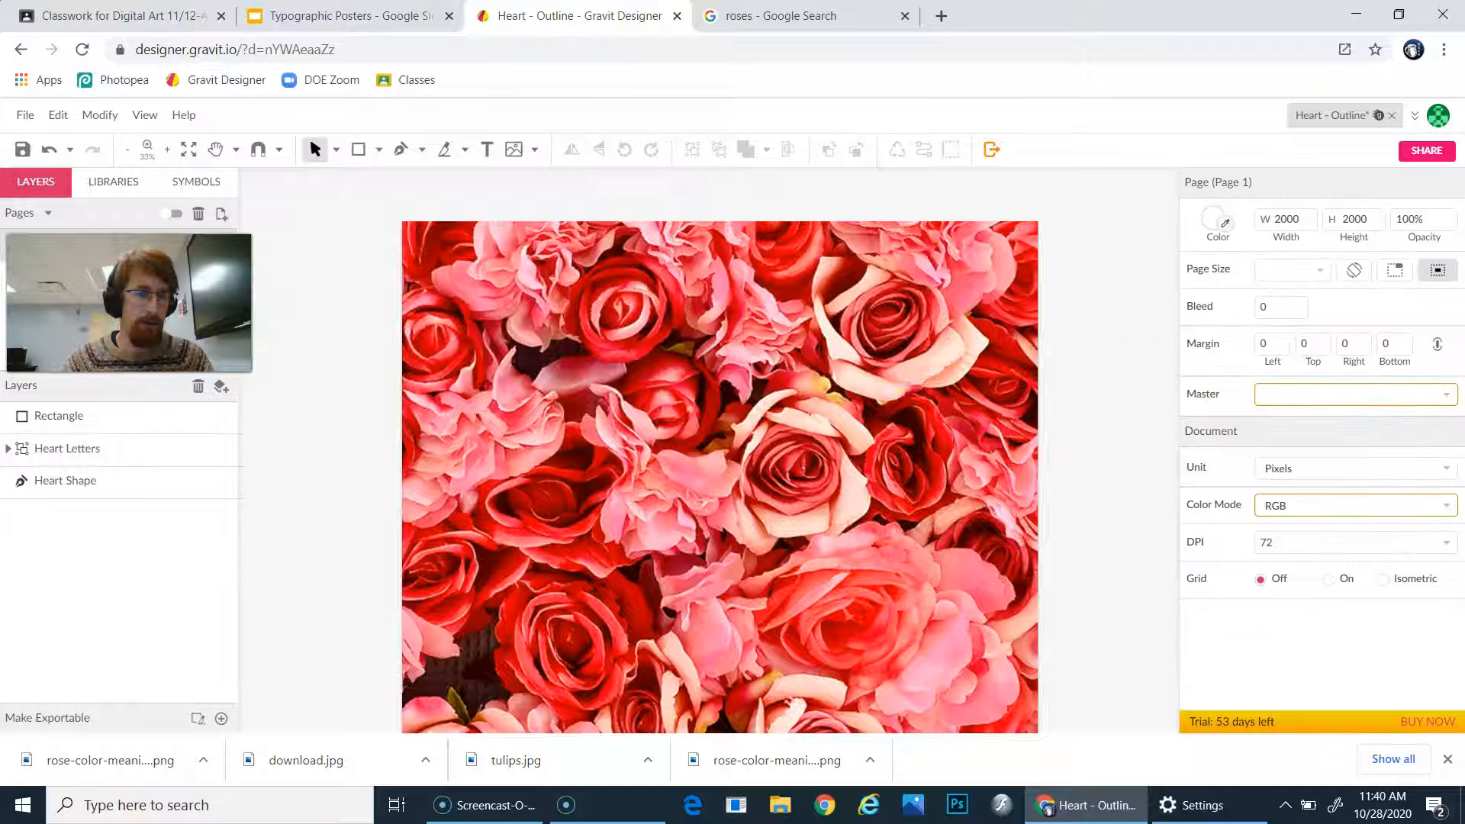
click(47, 428)
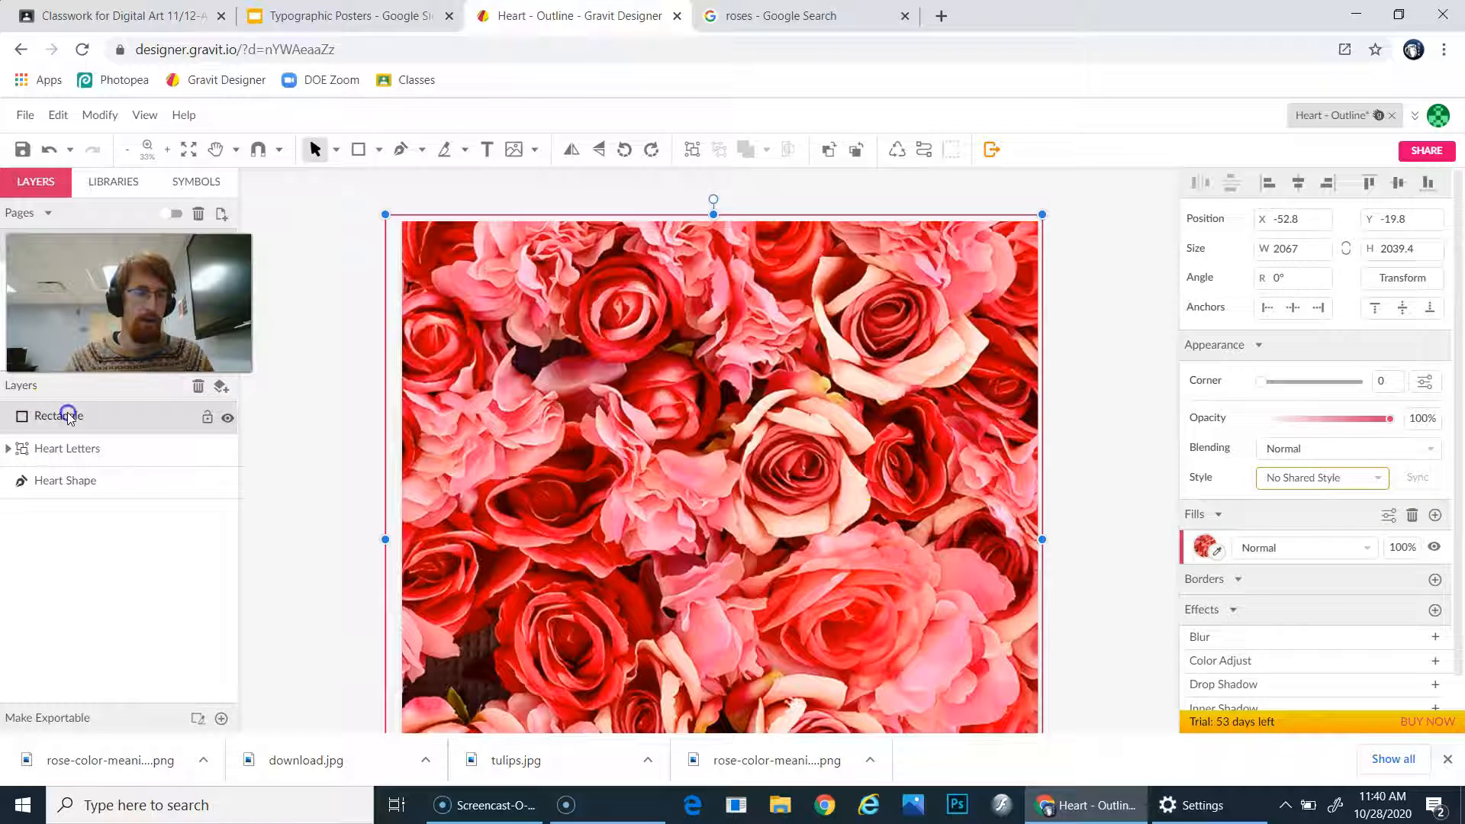
double_click(68, 417)
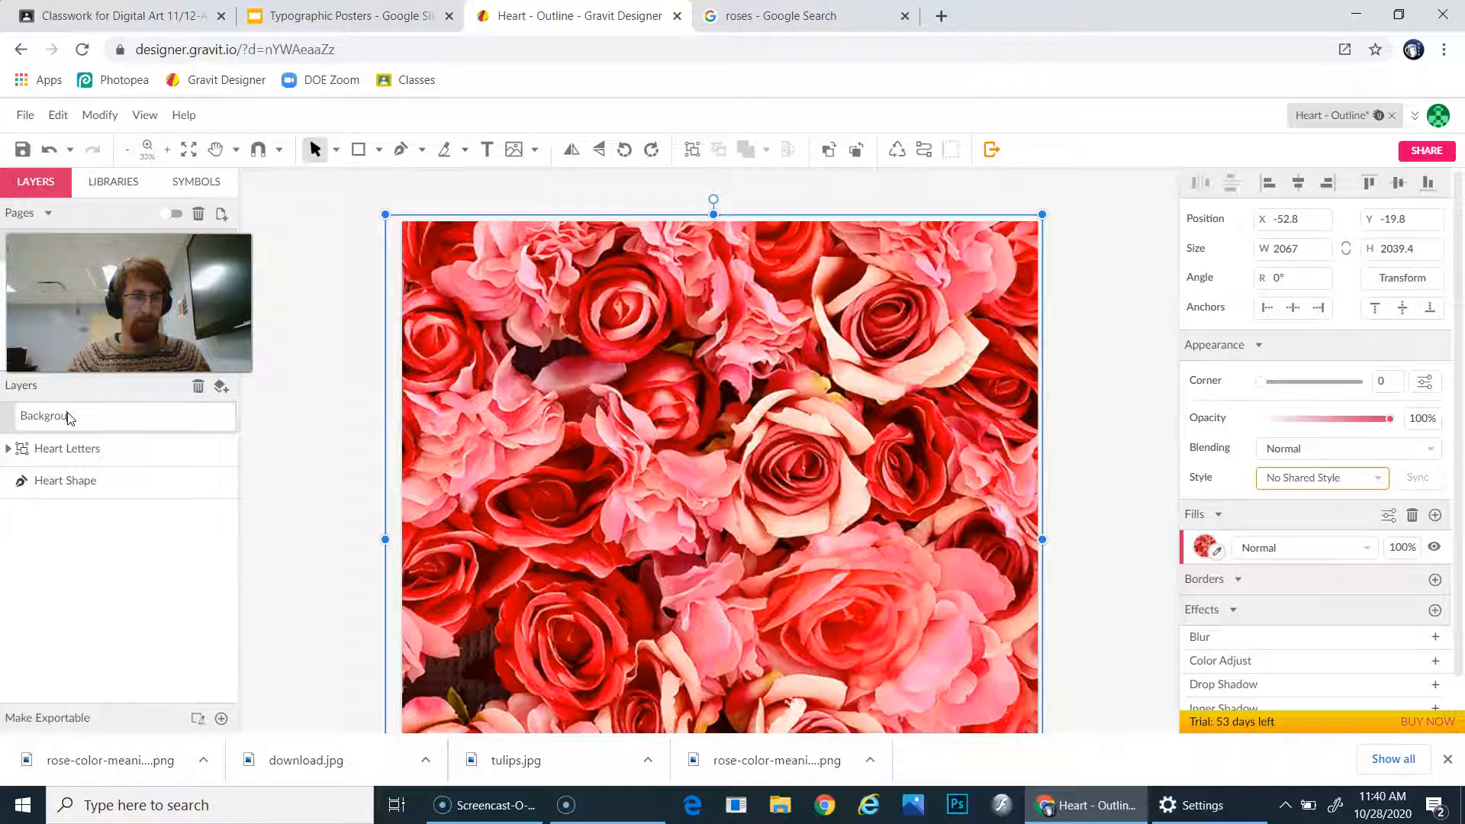
click(77, 413)
drag(76, 433, 72, 499)
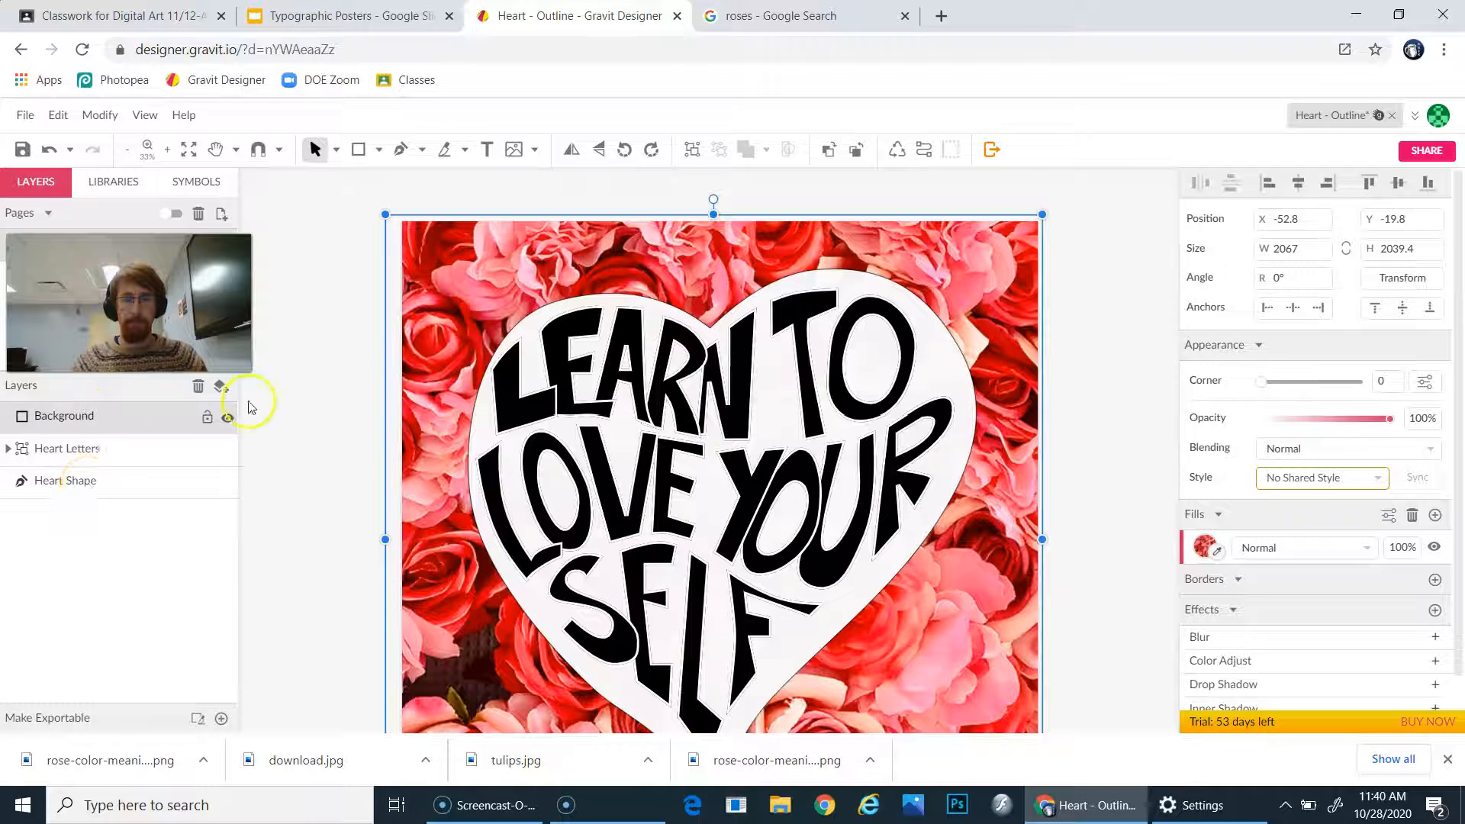
Add a Color Adjust effect to the Background layer and set its brightness to -7%.
scroll(386, 484, down, 1)
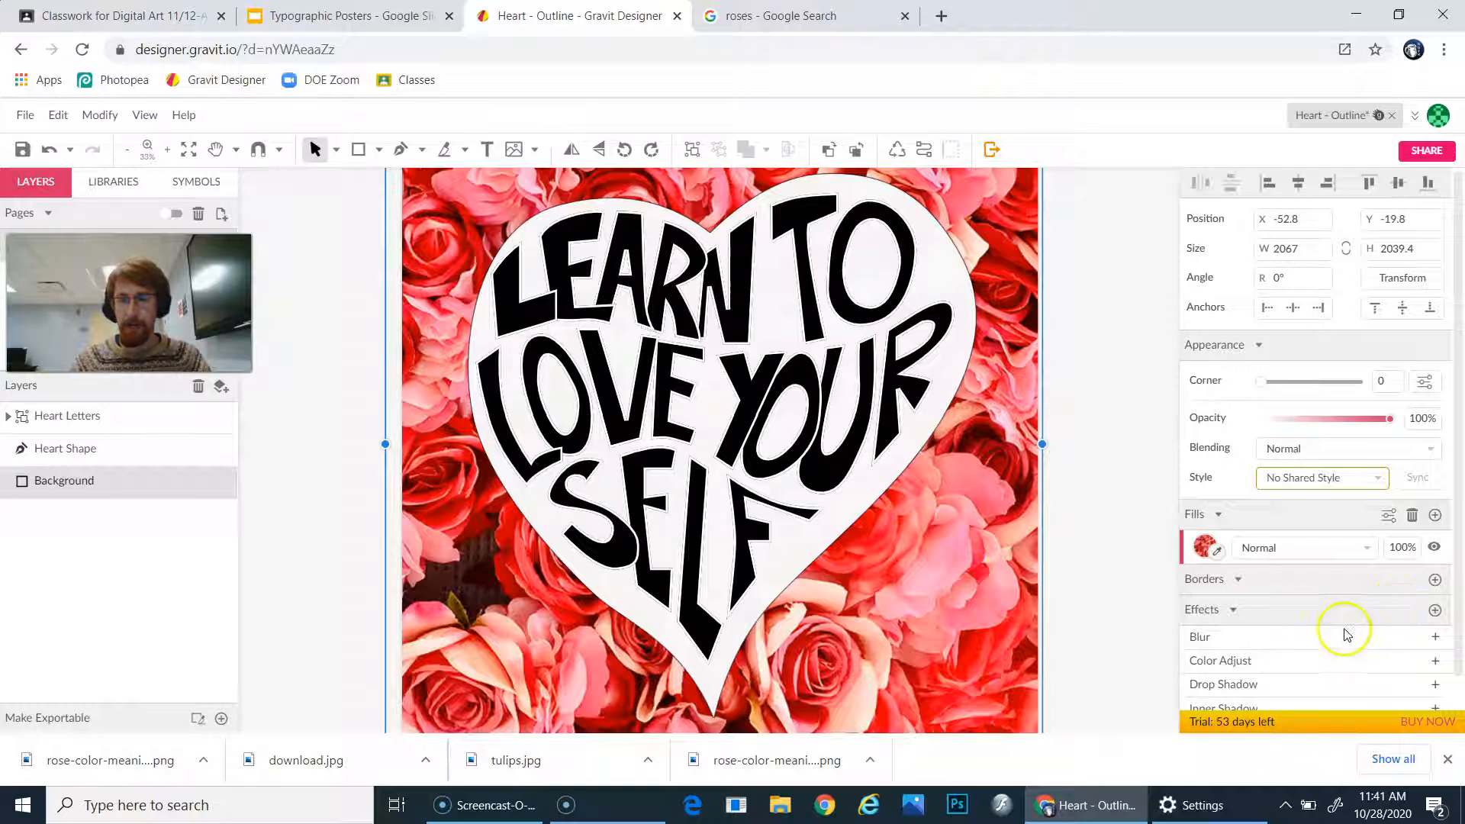
click(1227, 661)
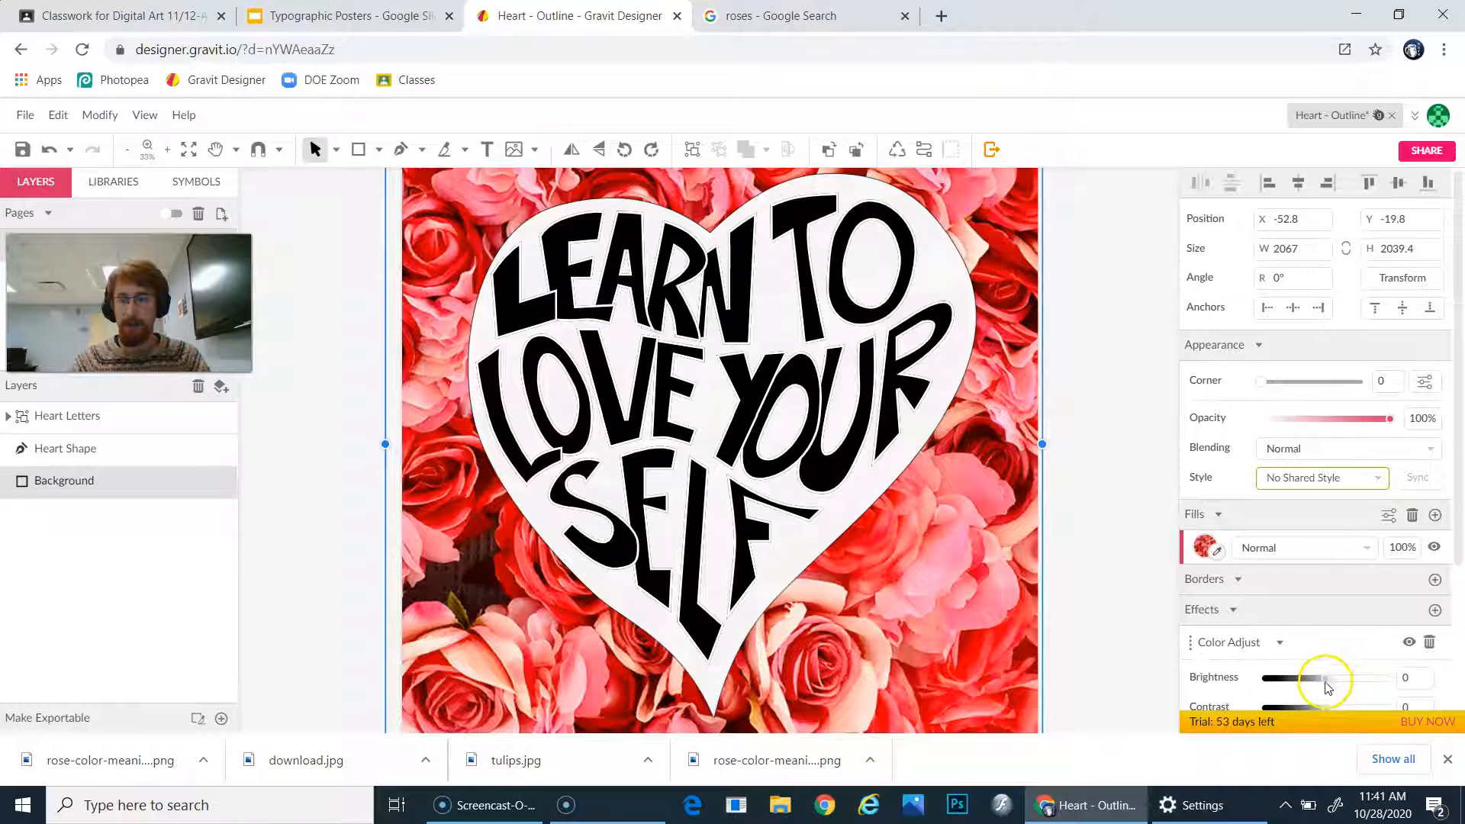
mouse_move(1311, 679)
mouse_down()
mouse_move(1340, 681)
mouse_move(1324, 682)
mouse_up()
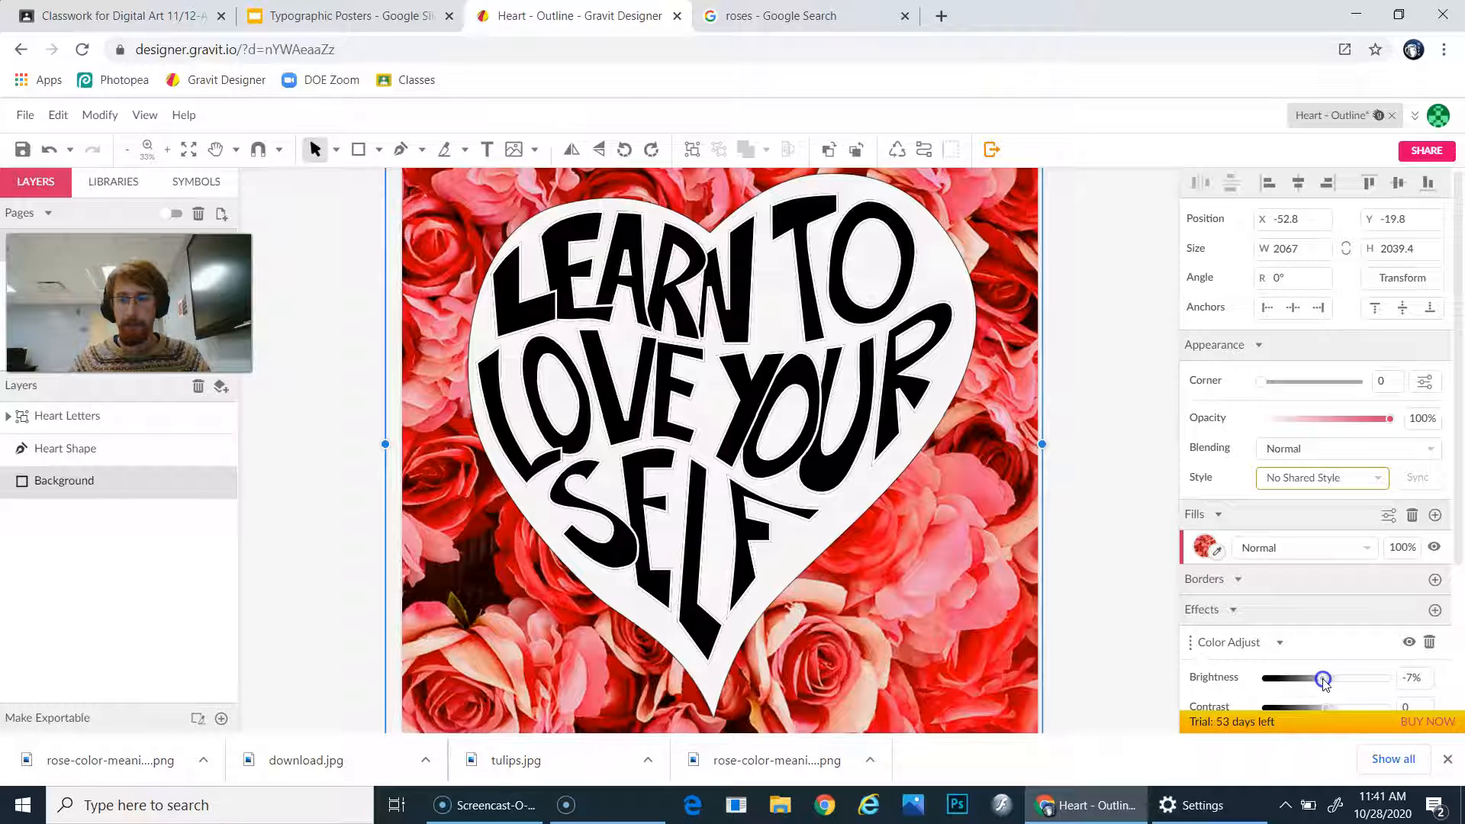
Try a small hue shift on the rose background and reset the hue to 0°.
scroll(1305, 621, down, 2)
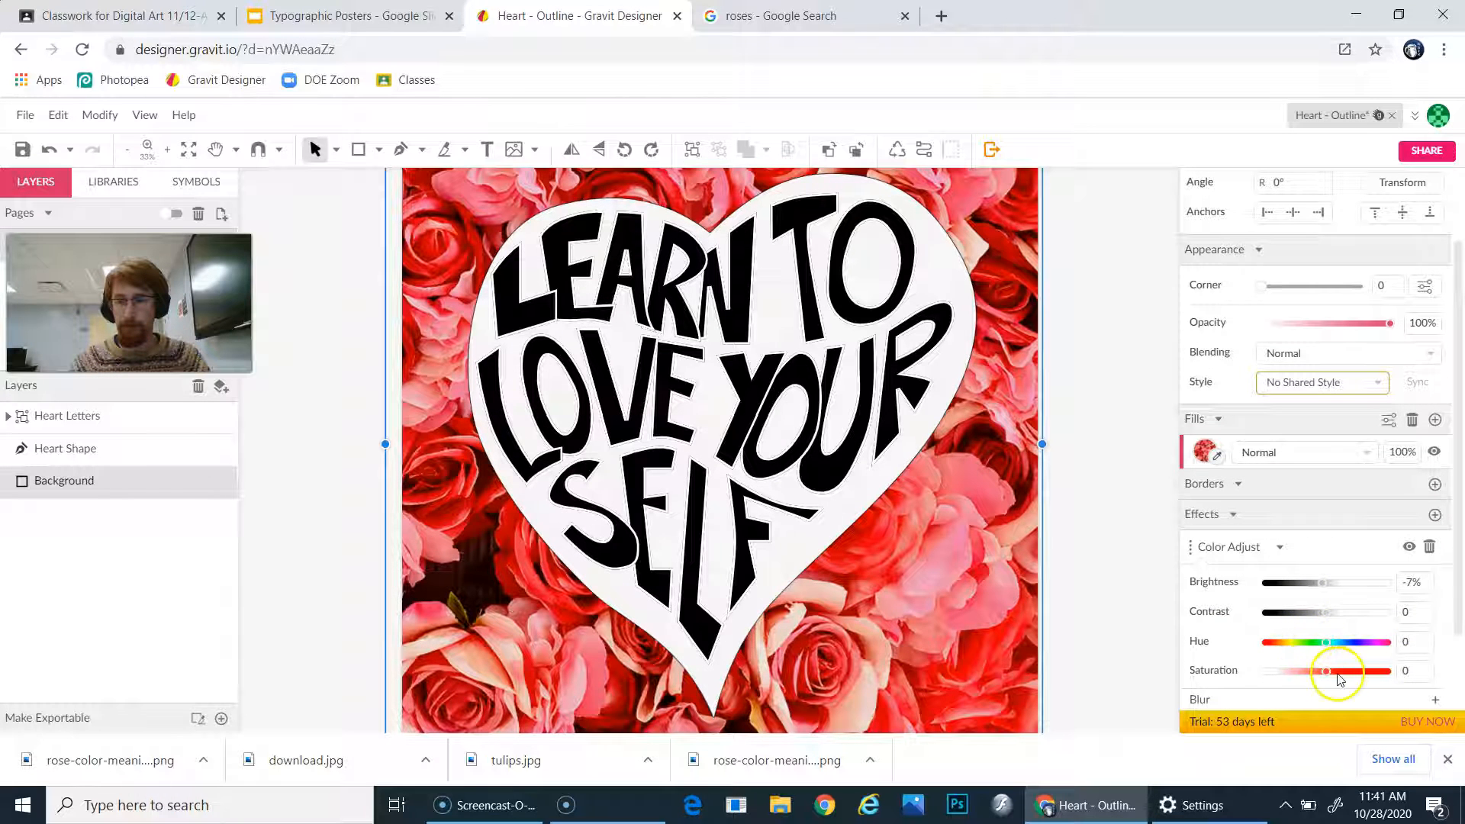
mouse_move(1323, 645)
mouse_down()
mouse_move(1355, 647)
mouse_move(1268, 651)
mouse_move(1386, 647)
mouse_move(1328, 648)
mouse_up()
key(ctrl+z)
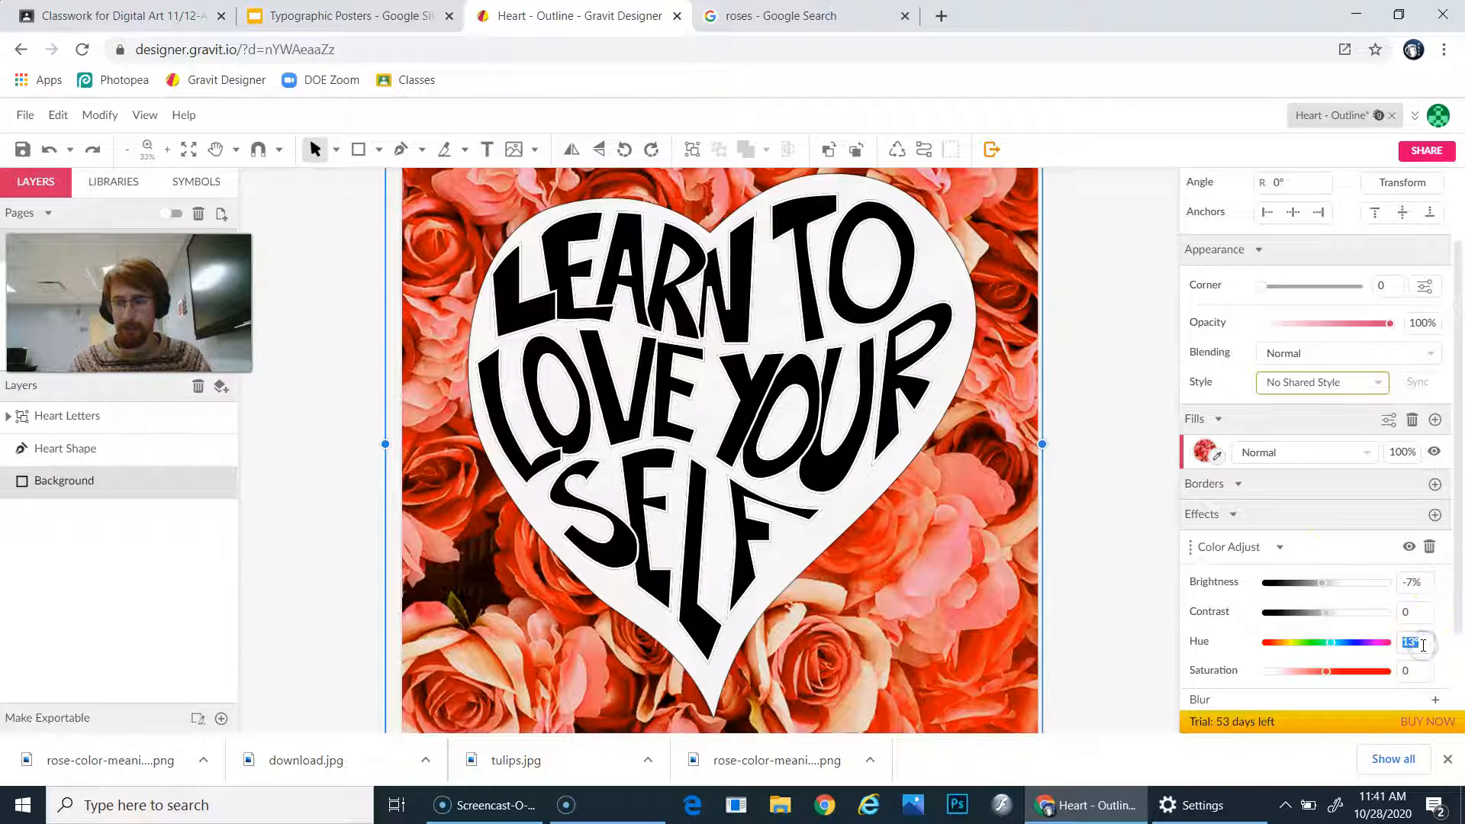
click(1420, 615)
Mute the rose background's colors by setting the Color Adjust saturation to -50%.
drag(1326, 671, 1319, 675)
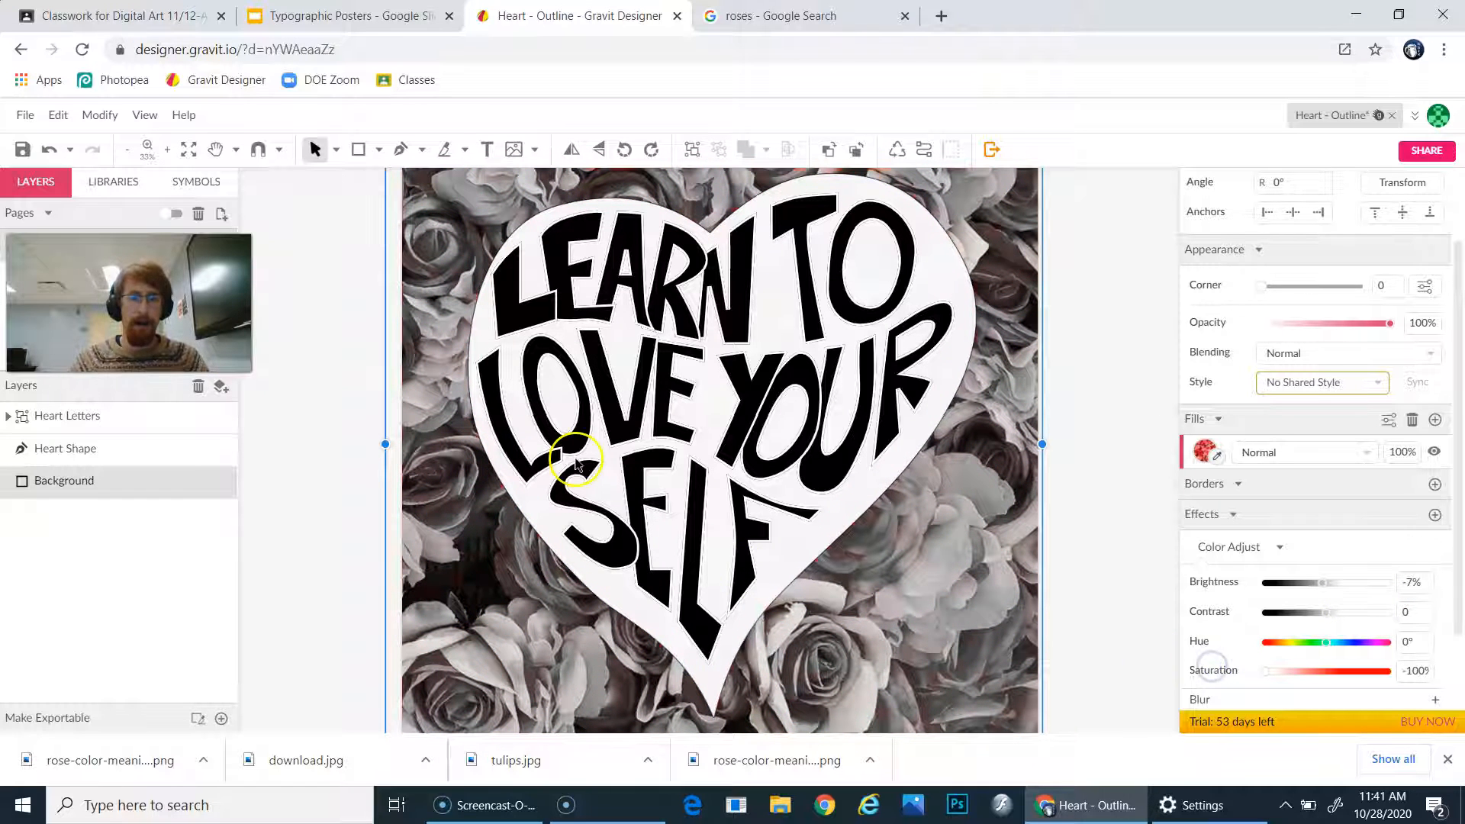
scroll(546, 337, up, 3)
scroll(885, 458, down, 3)
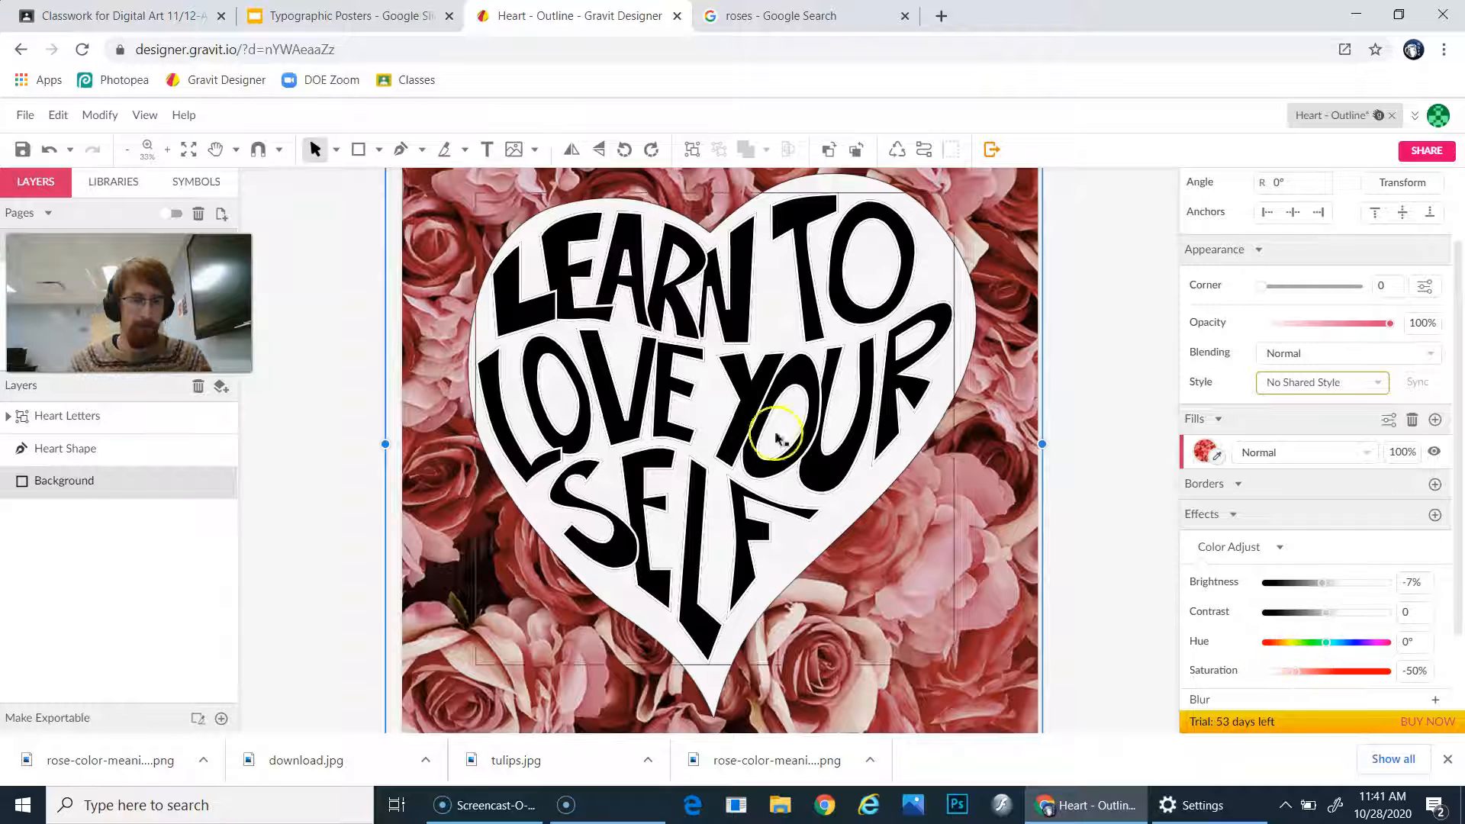
scroll(474, 386, up, 3)
scroll(687, 458, down, 3)
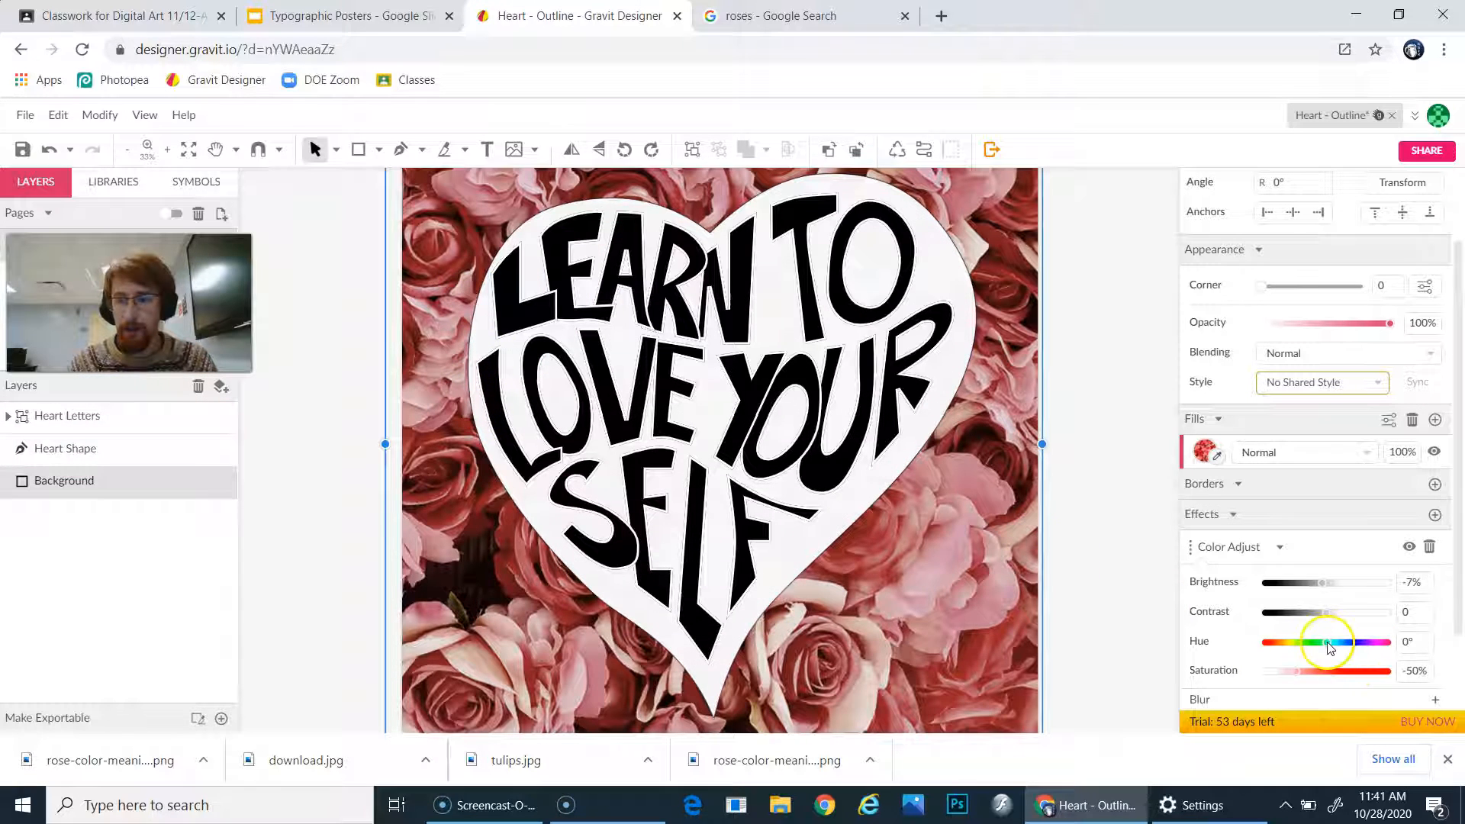
Shift the Background's Color Adjust hue to 40° for golden-brown roses.
mouse_move(1323, 644)
mouse_down()
mouse_move(1302, 643)
mouse_move(1343, 646)
mouse_up()
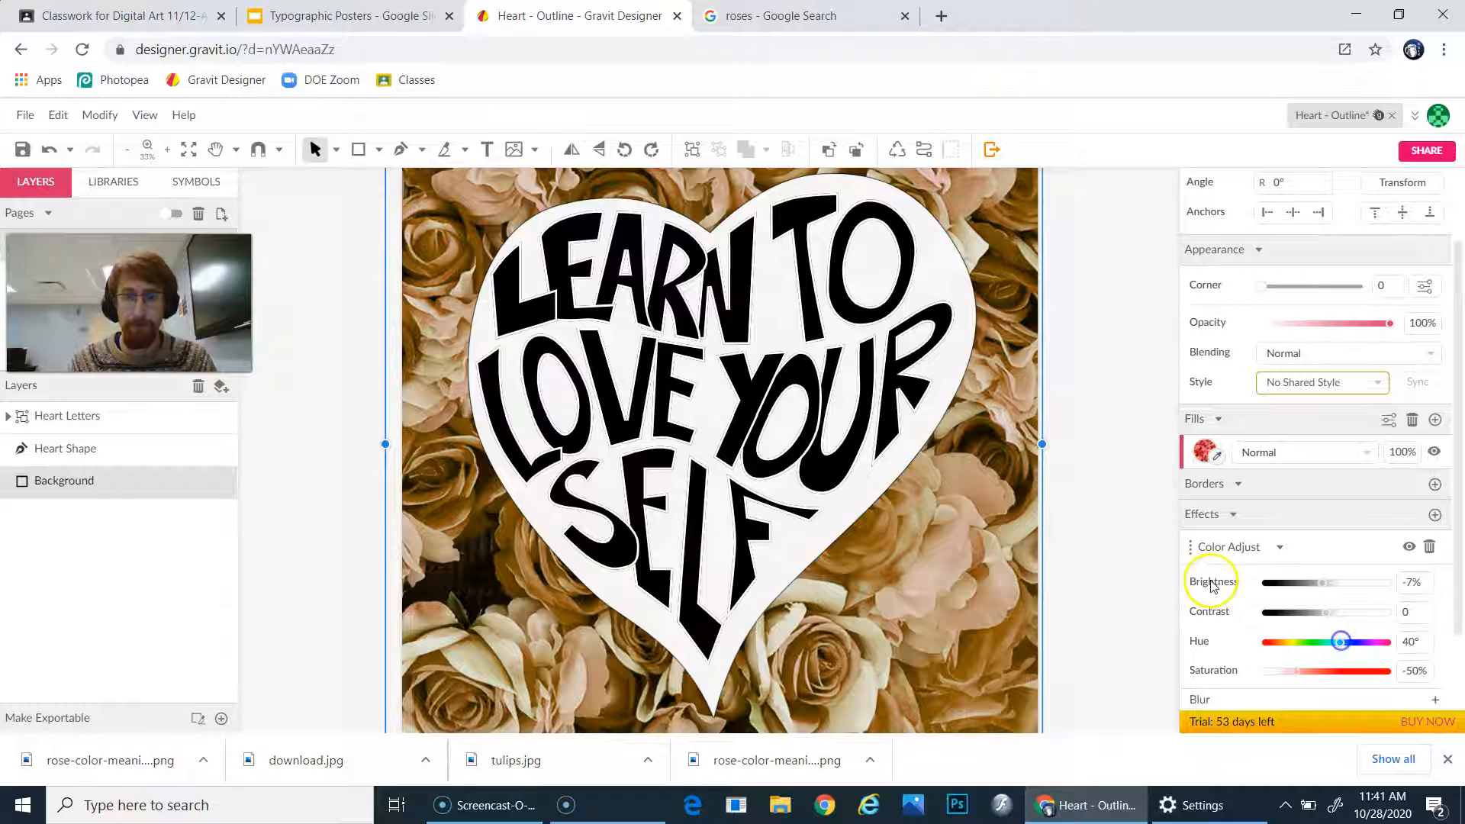
scroll(1154, 528, up, 1)
scroll(1154, 529, down, 1)
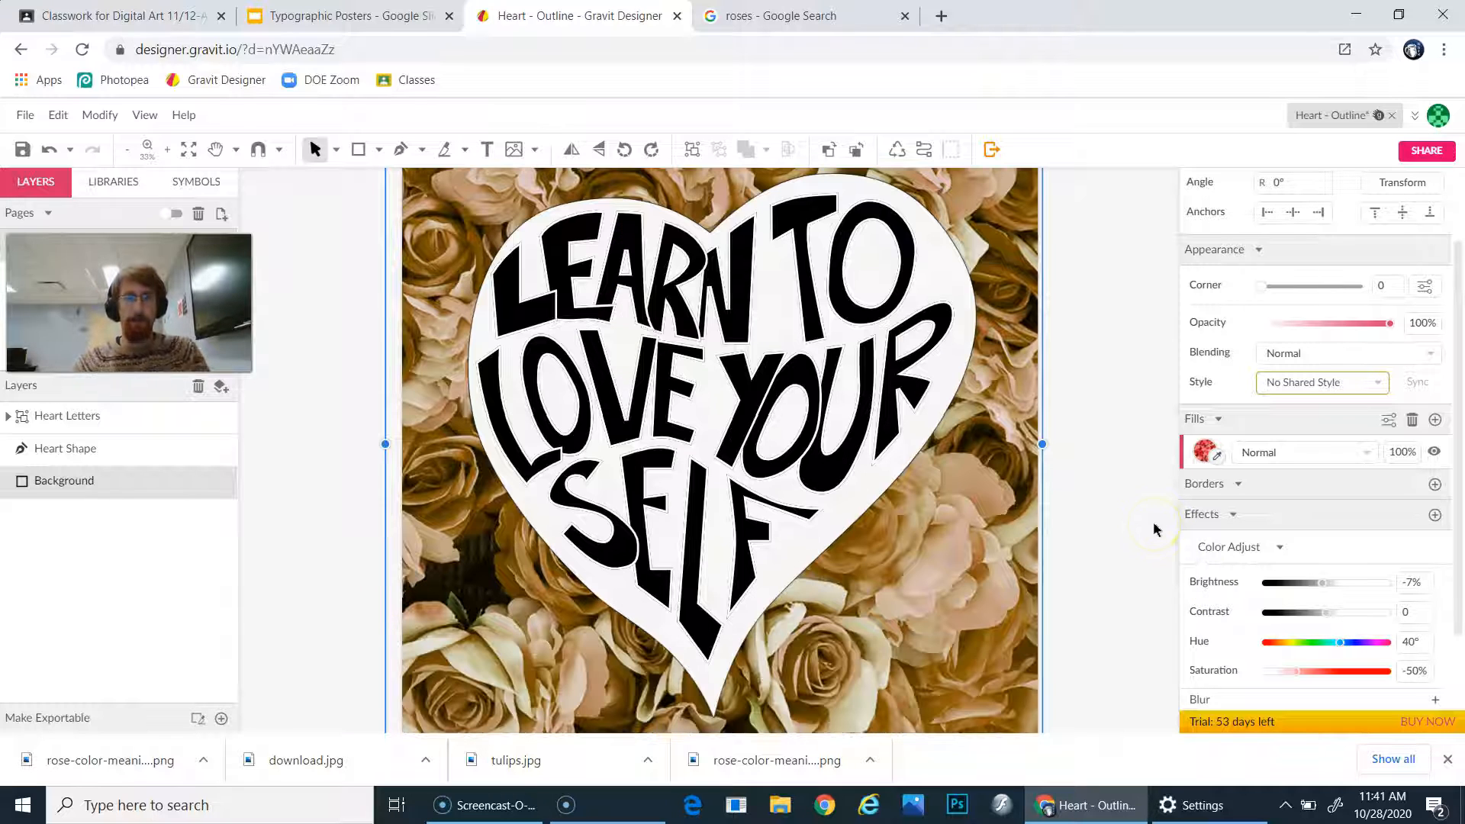
scroll(1155, 529, down, 1)
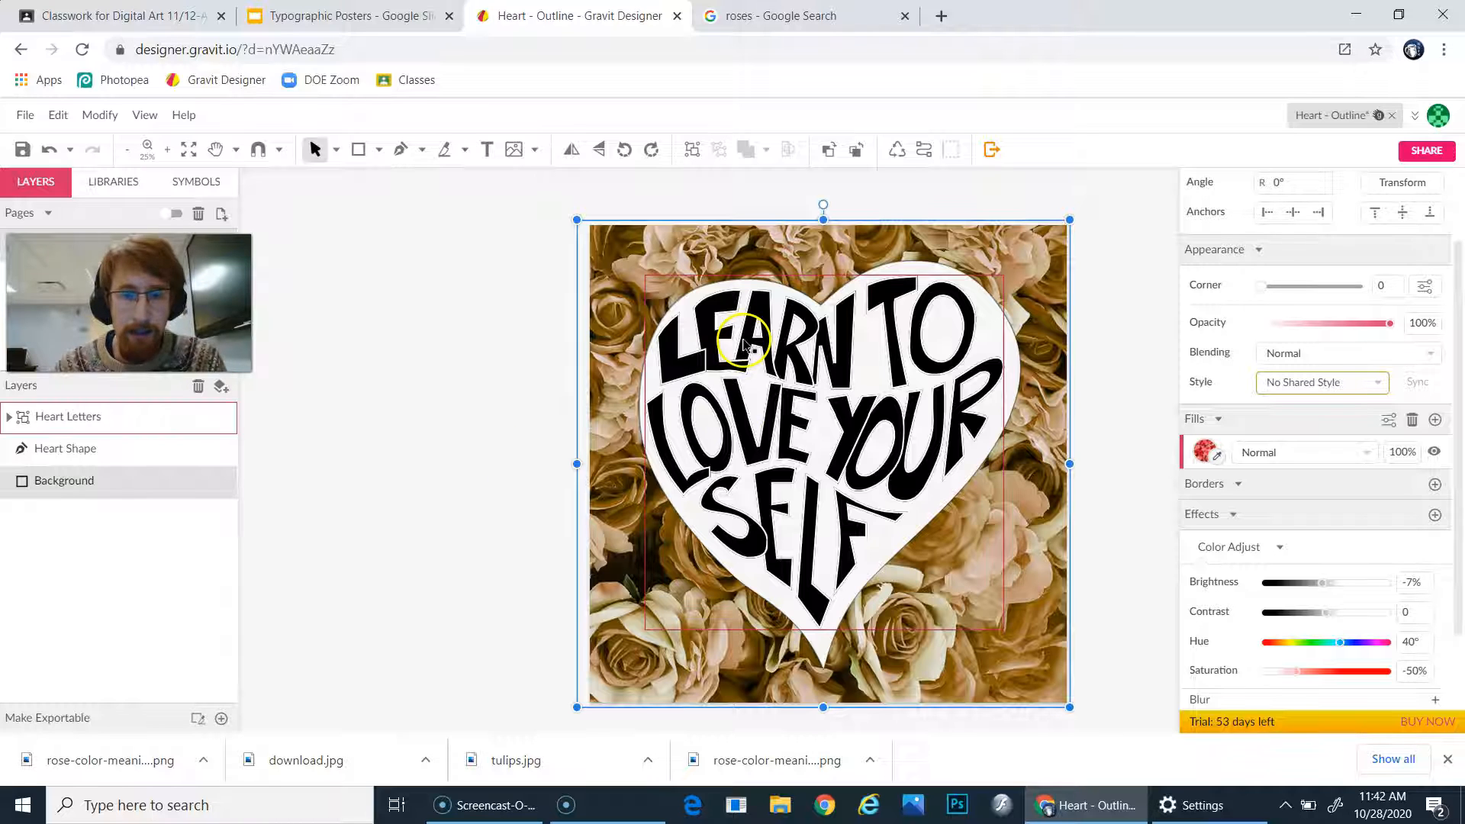
click(678, 359)
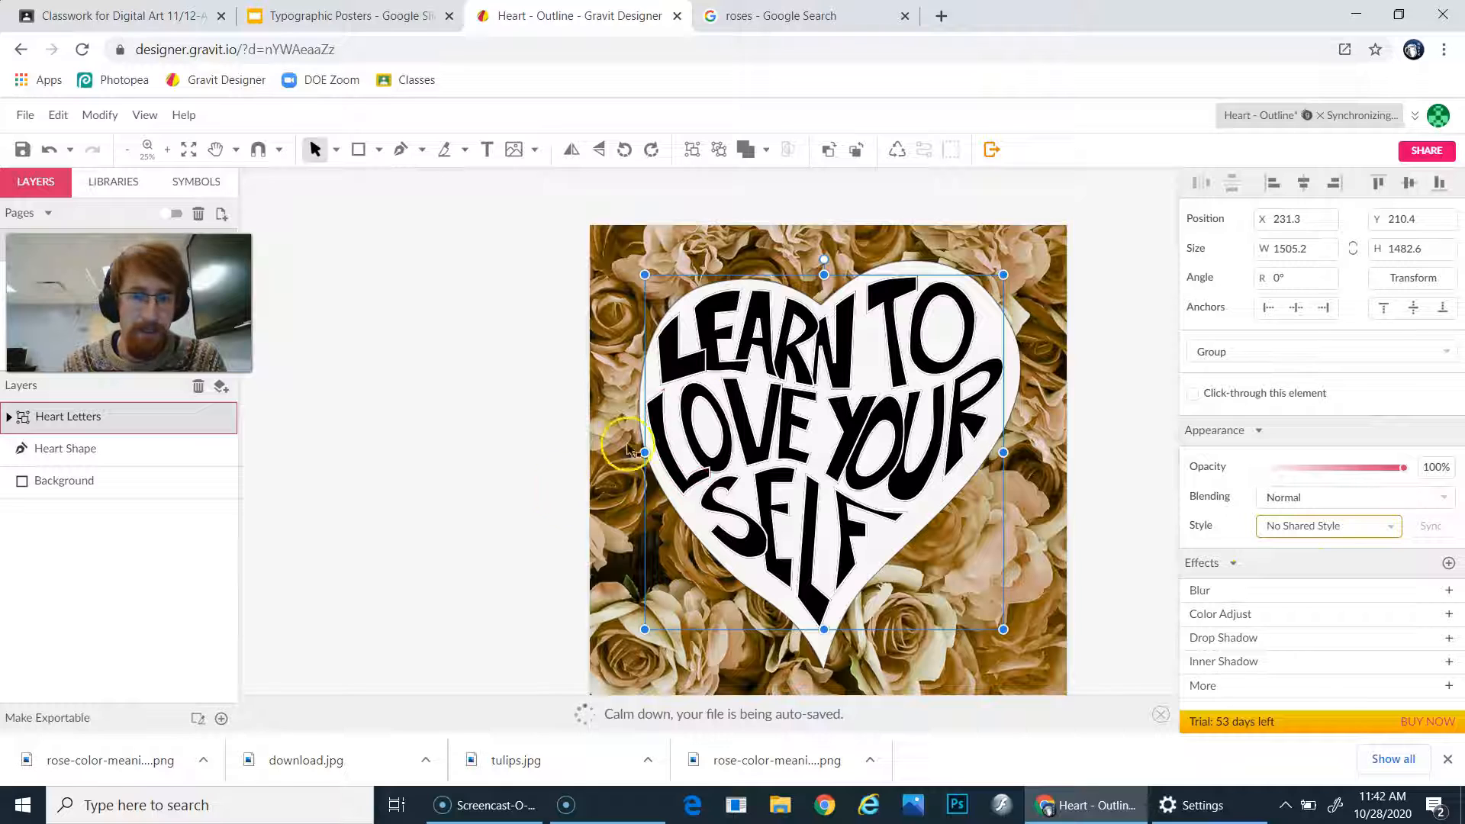
double_click(696, 371)
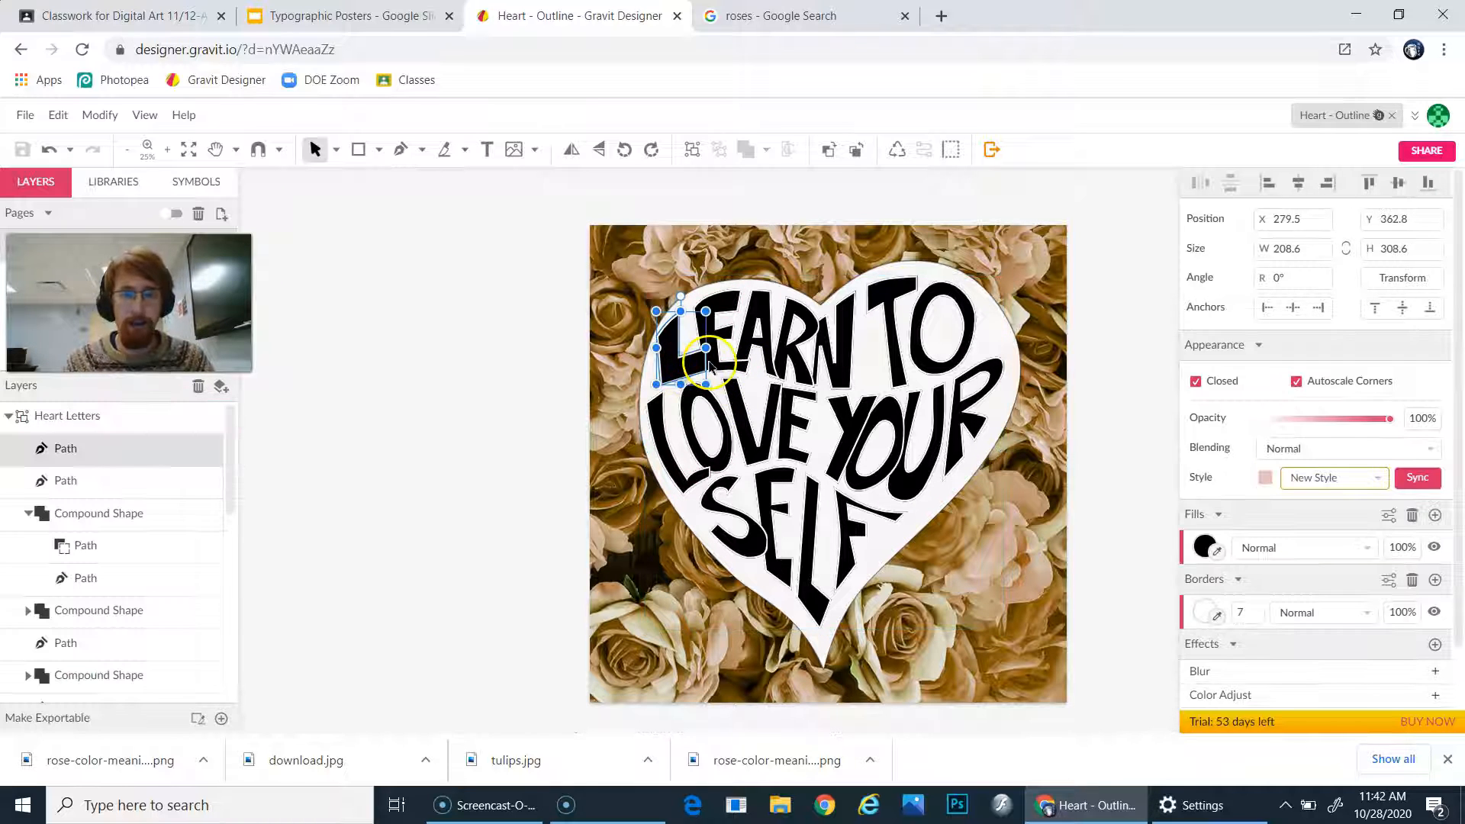
click(430, 441)
Fill all five letters of the word LEARN inside the Heart Letters group with red #CC0916.
click(672, 375)
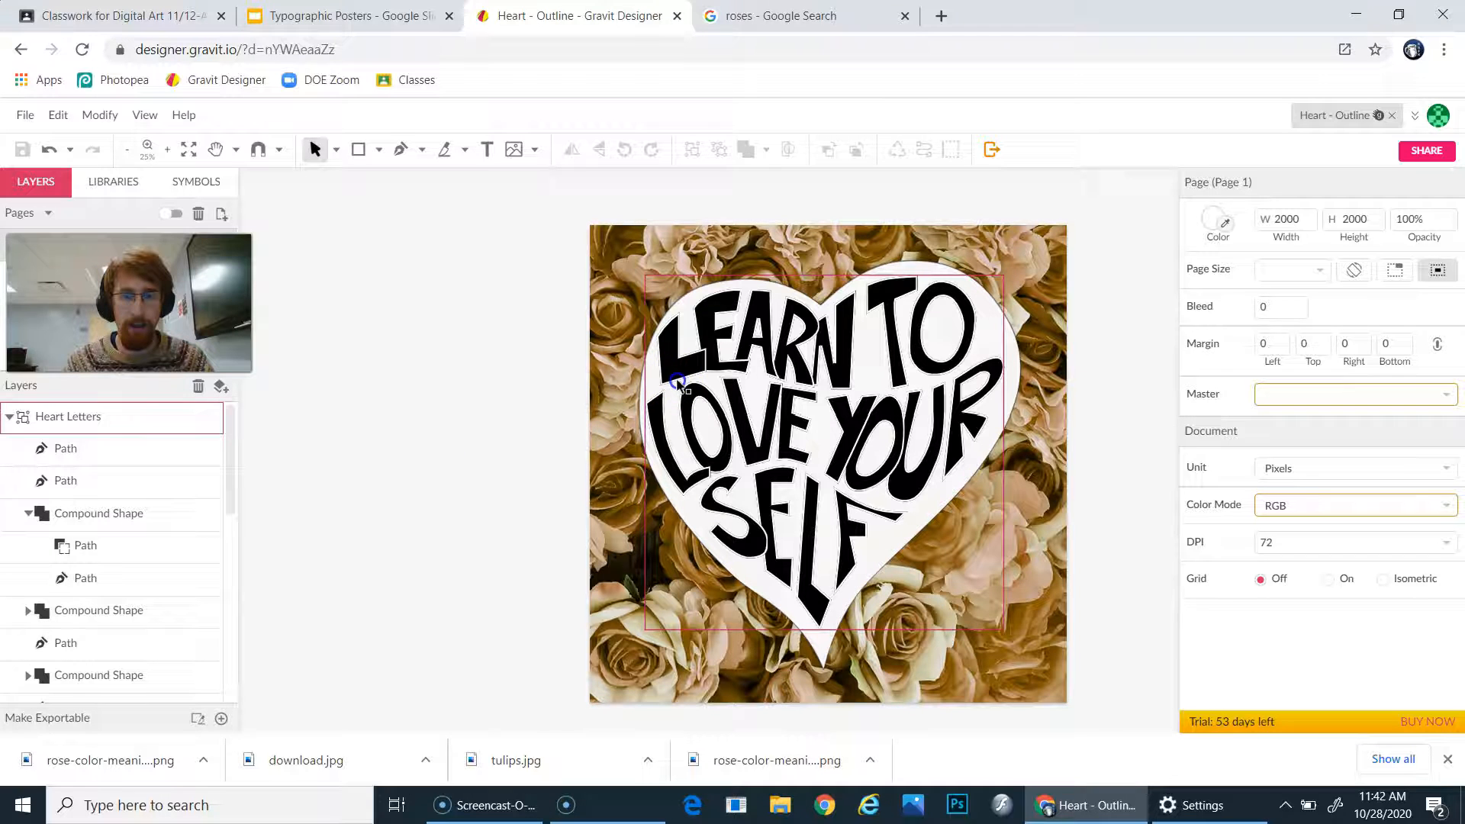
double_click(713, 338)
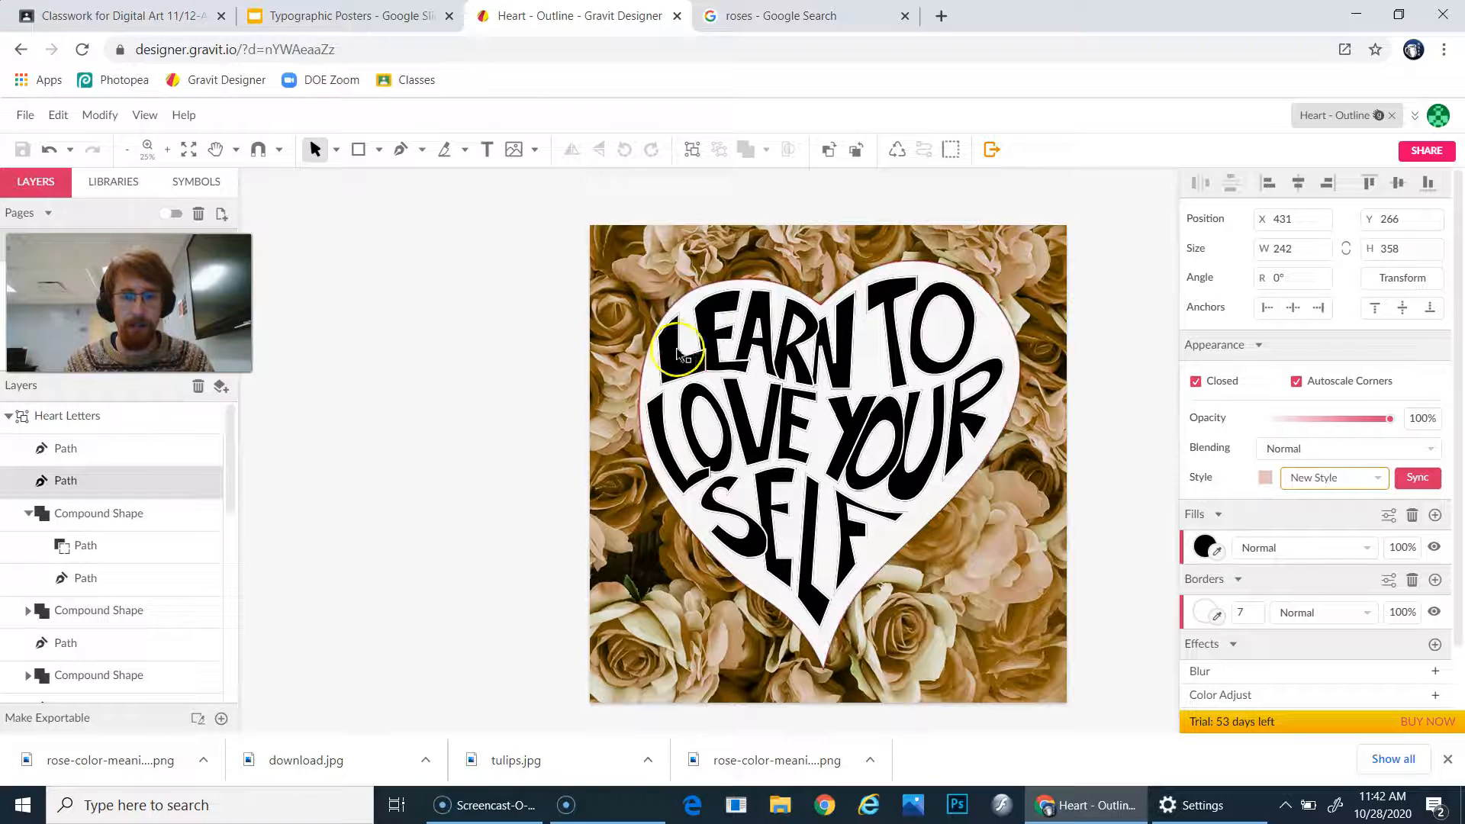
click(691, 324)
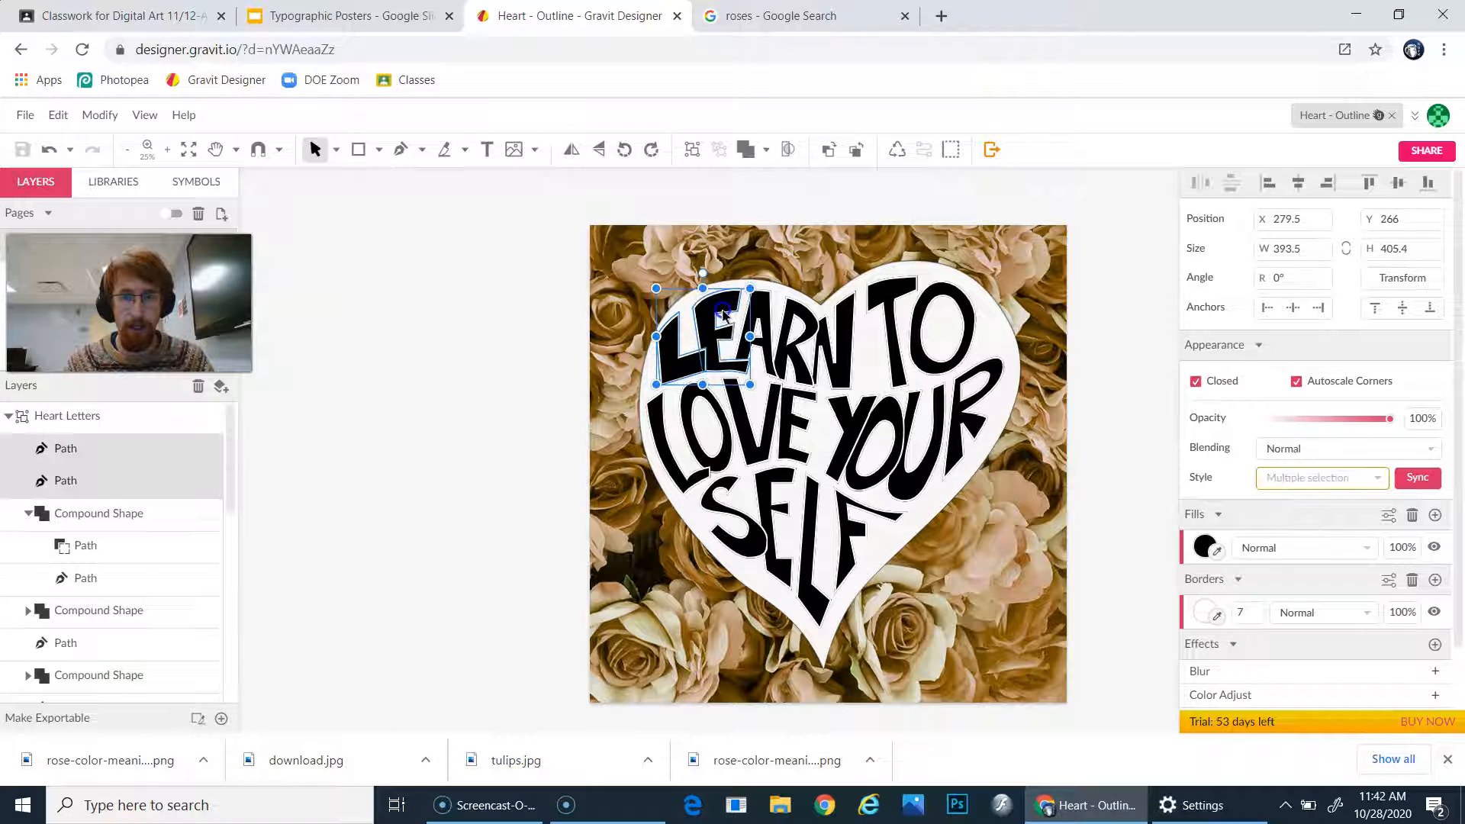
shift+click(724, 313)
shift+click(759, 319)
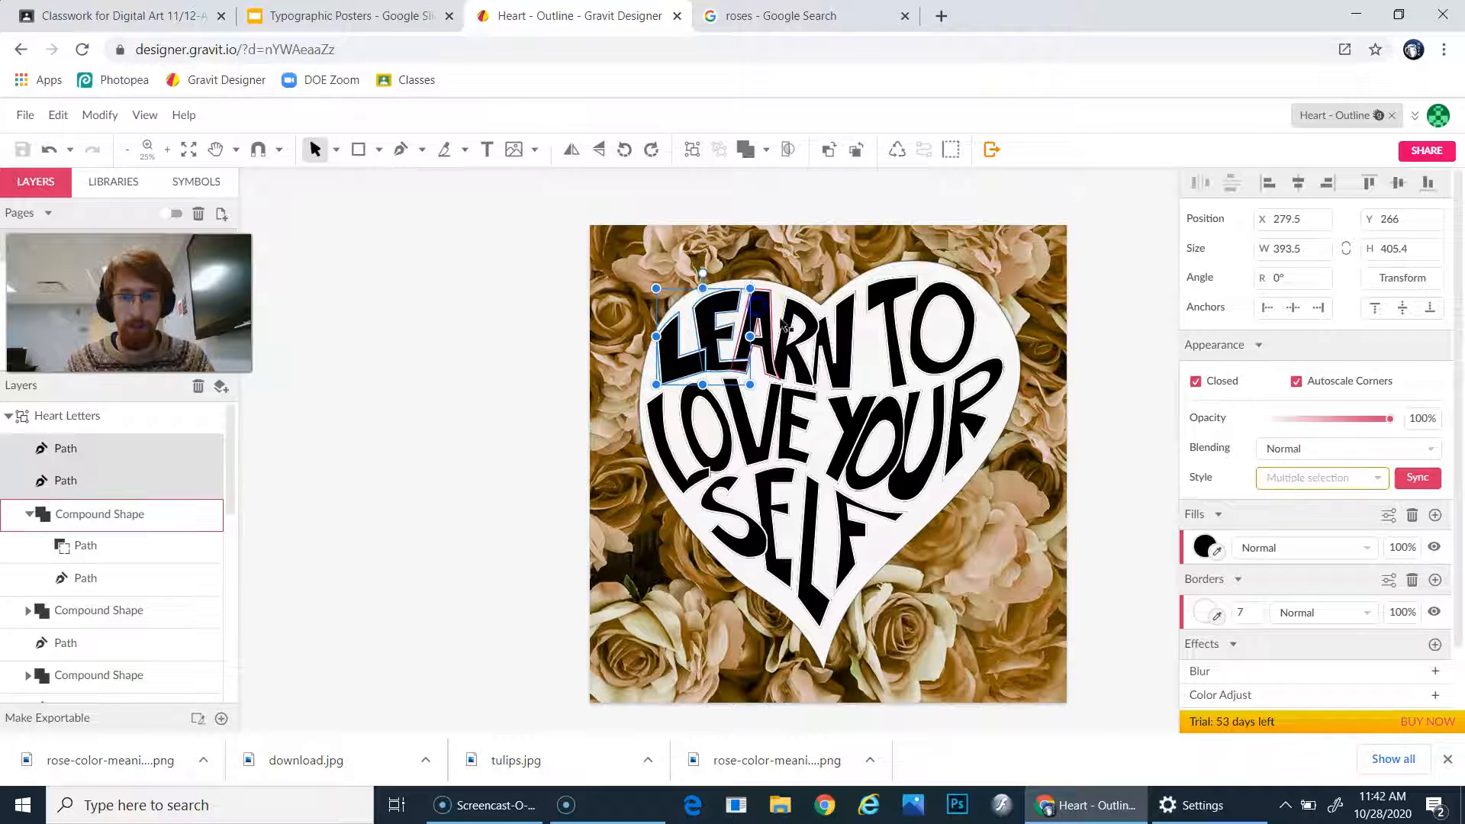
shift+click(834, 345)
shift+click(844, 337)
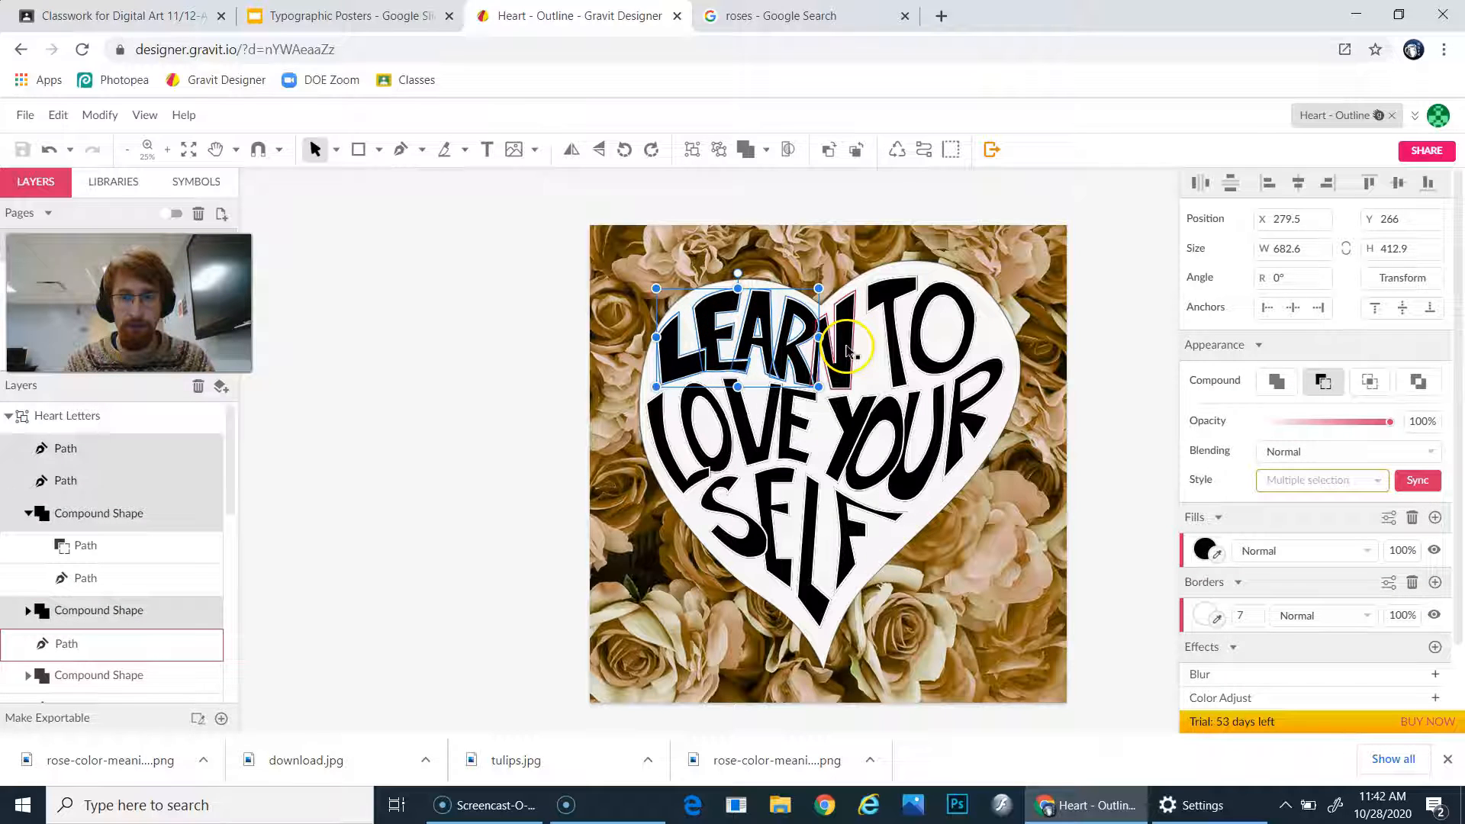
click(1203, 550)
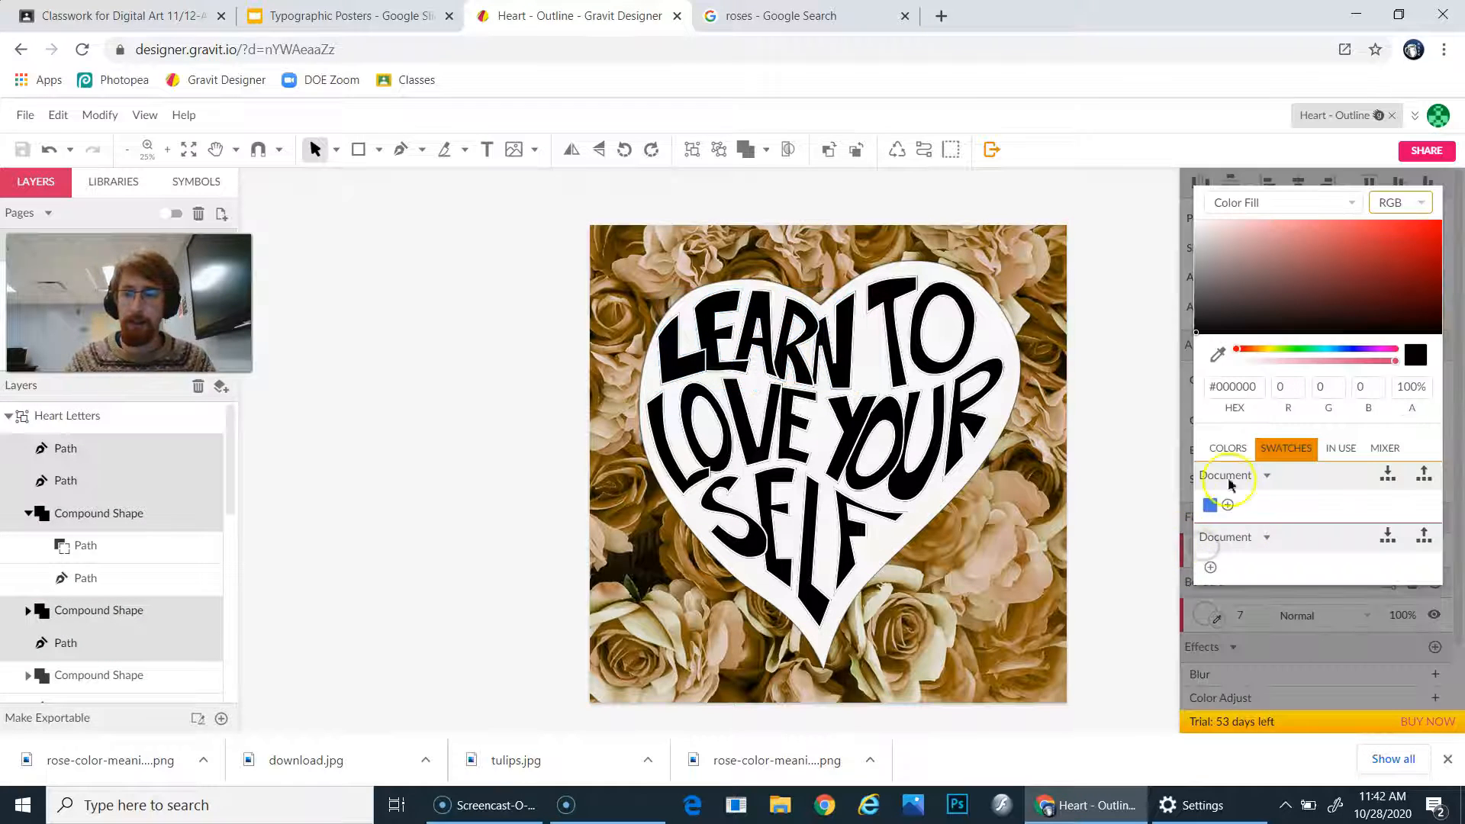
drag(1281, 267, 1424, 253)
drag(1268, 349, 1396, 349)
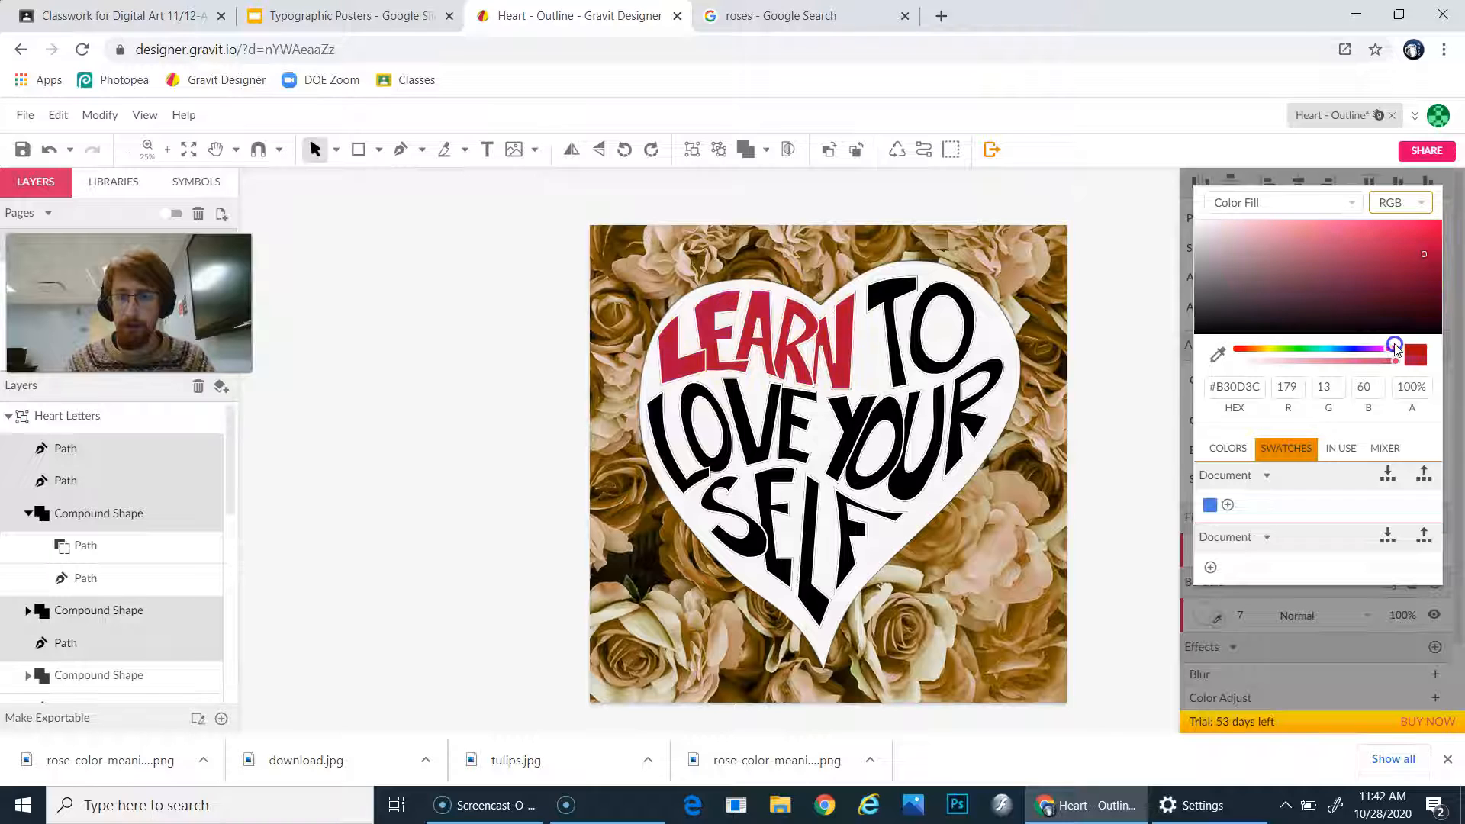
drag(1390, 262, 1433, 246)
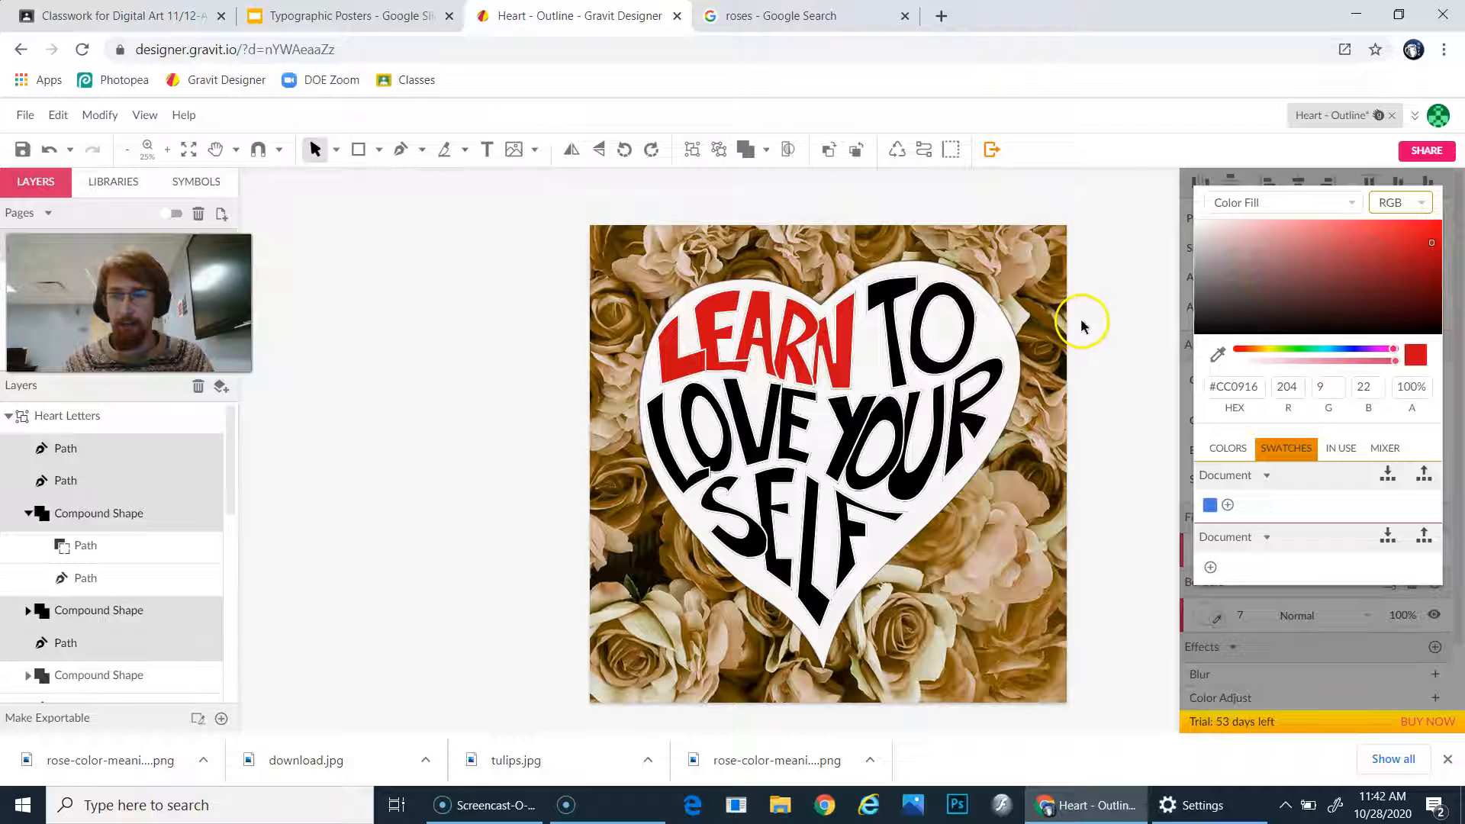
click(1105, 336)
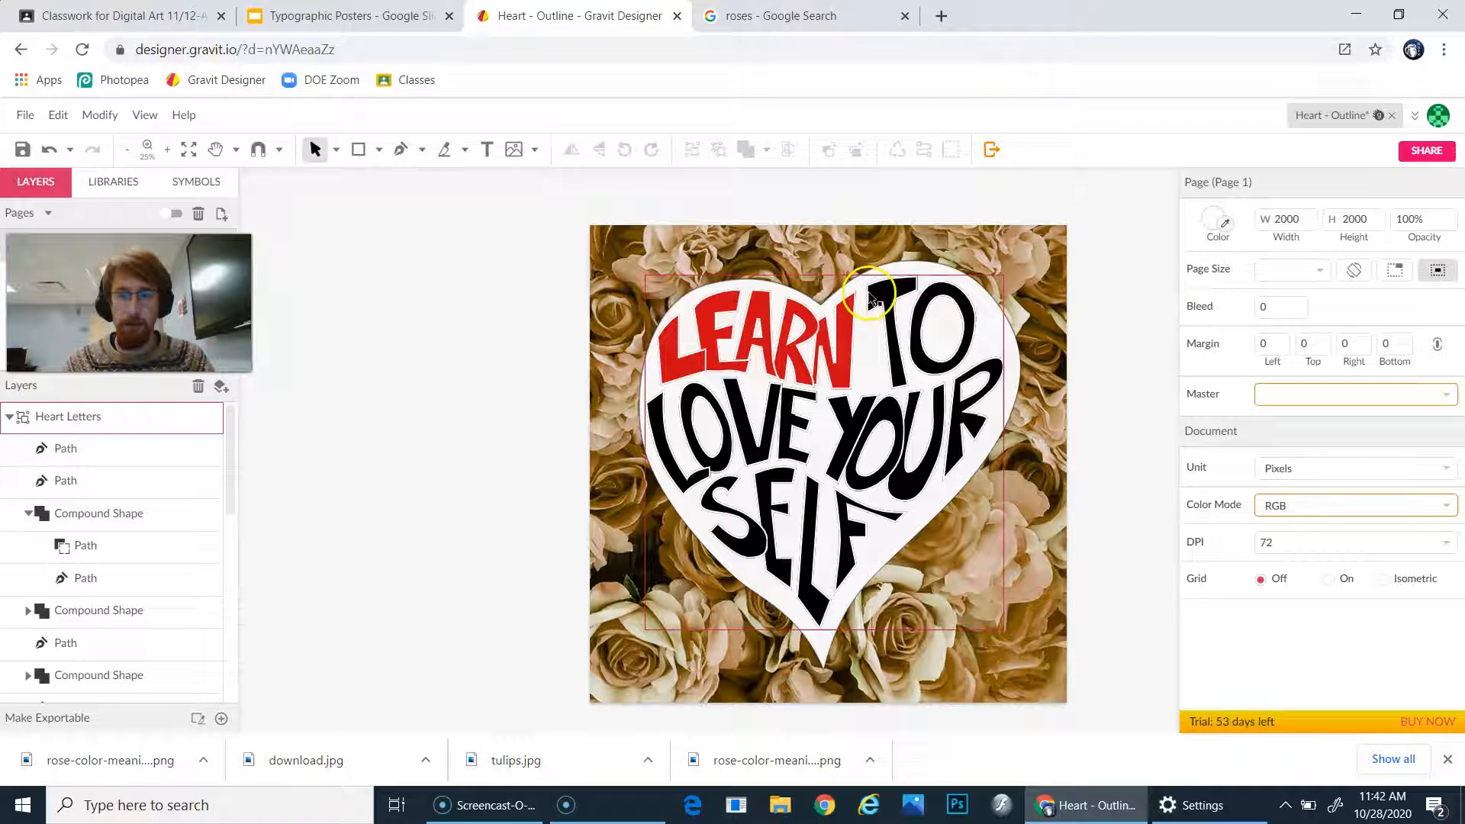
Recolor the O of TO and the L and O of LOVE with the red sampled from the LEARN letters.
double_click(898, 290)
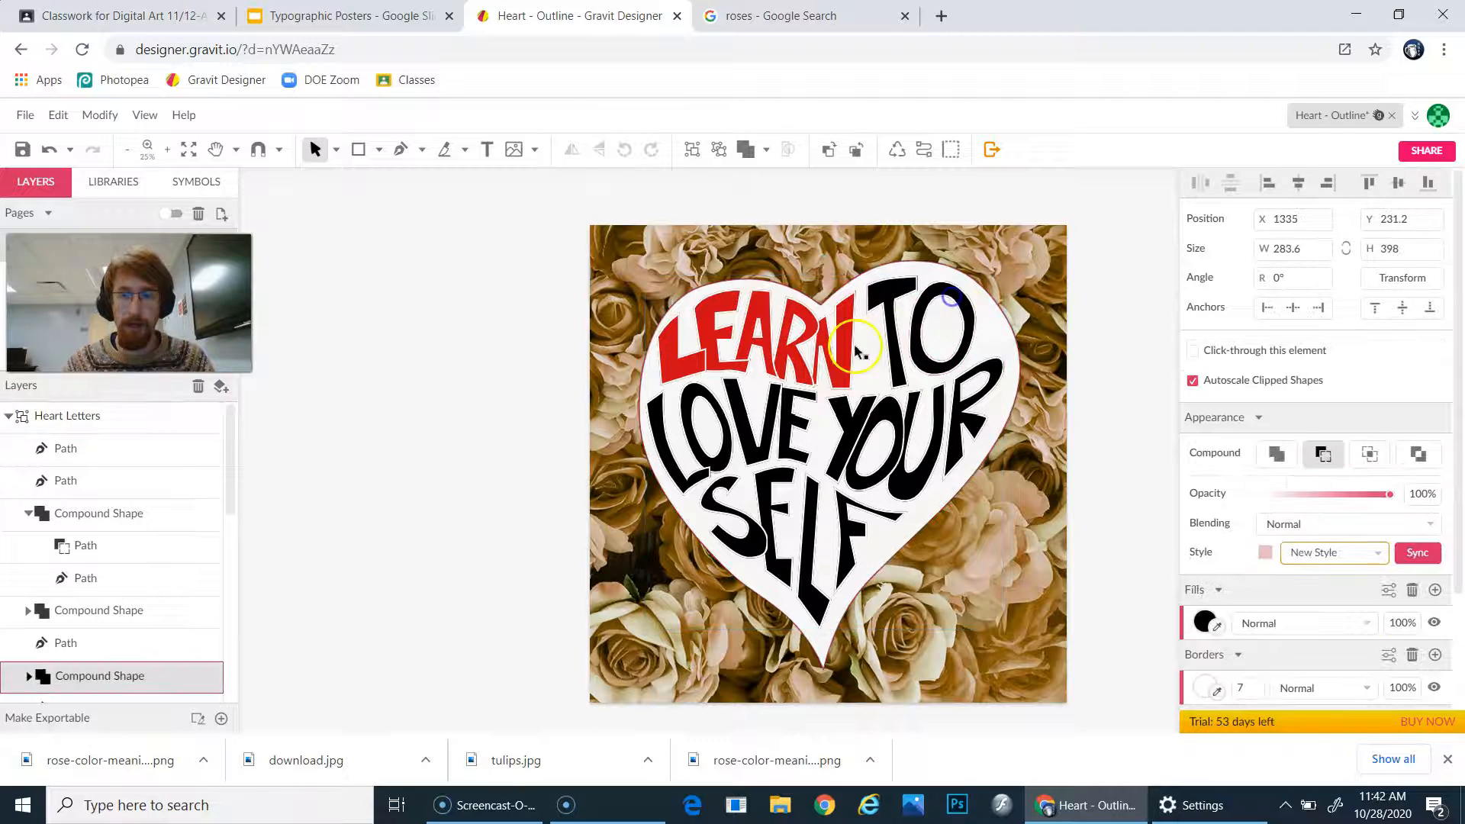
click(1106, 330)
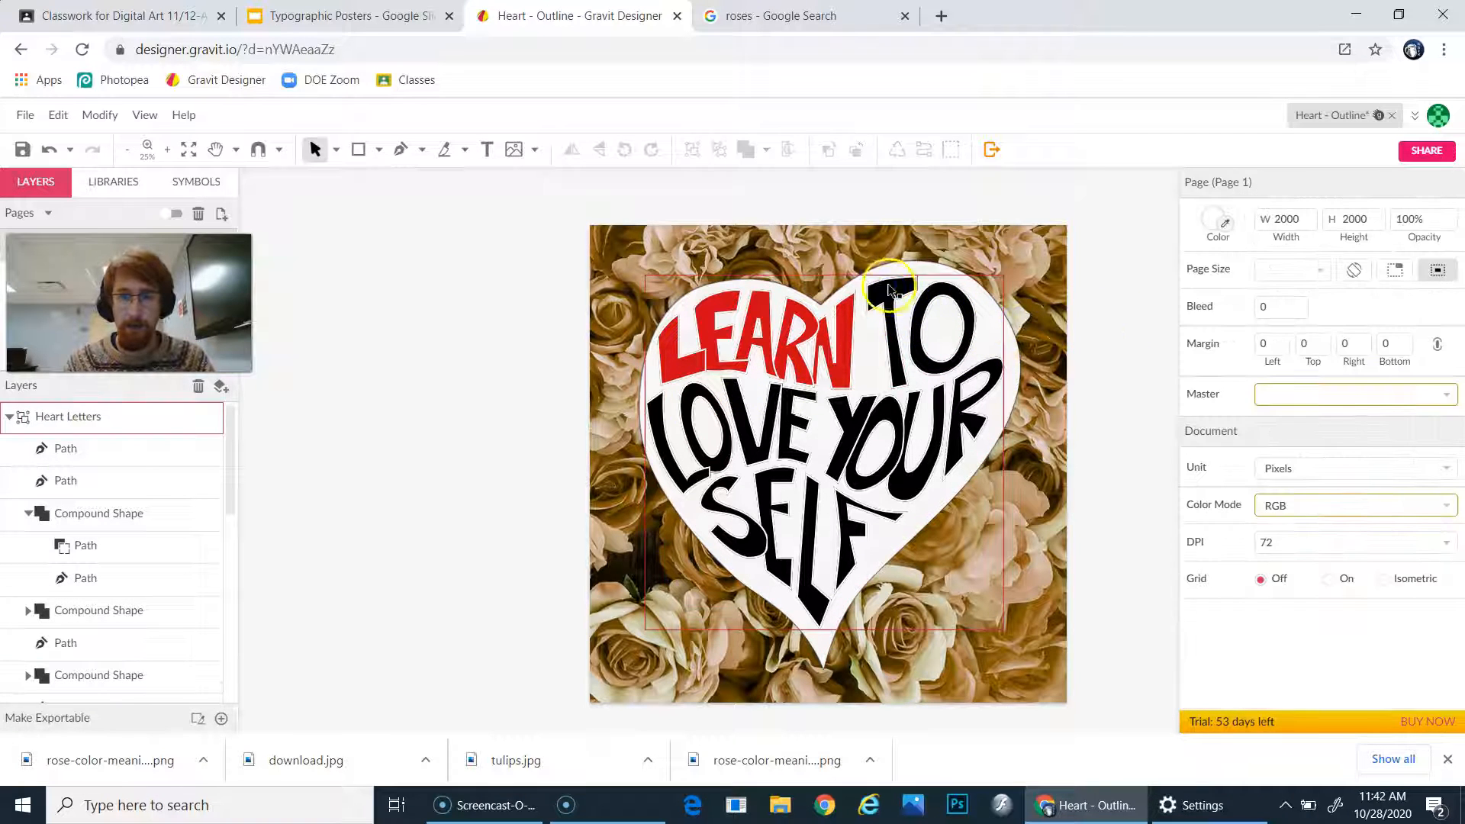
click(933, 298)
click(932, 297)
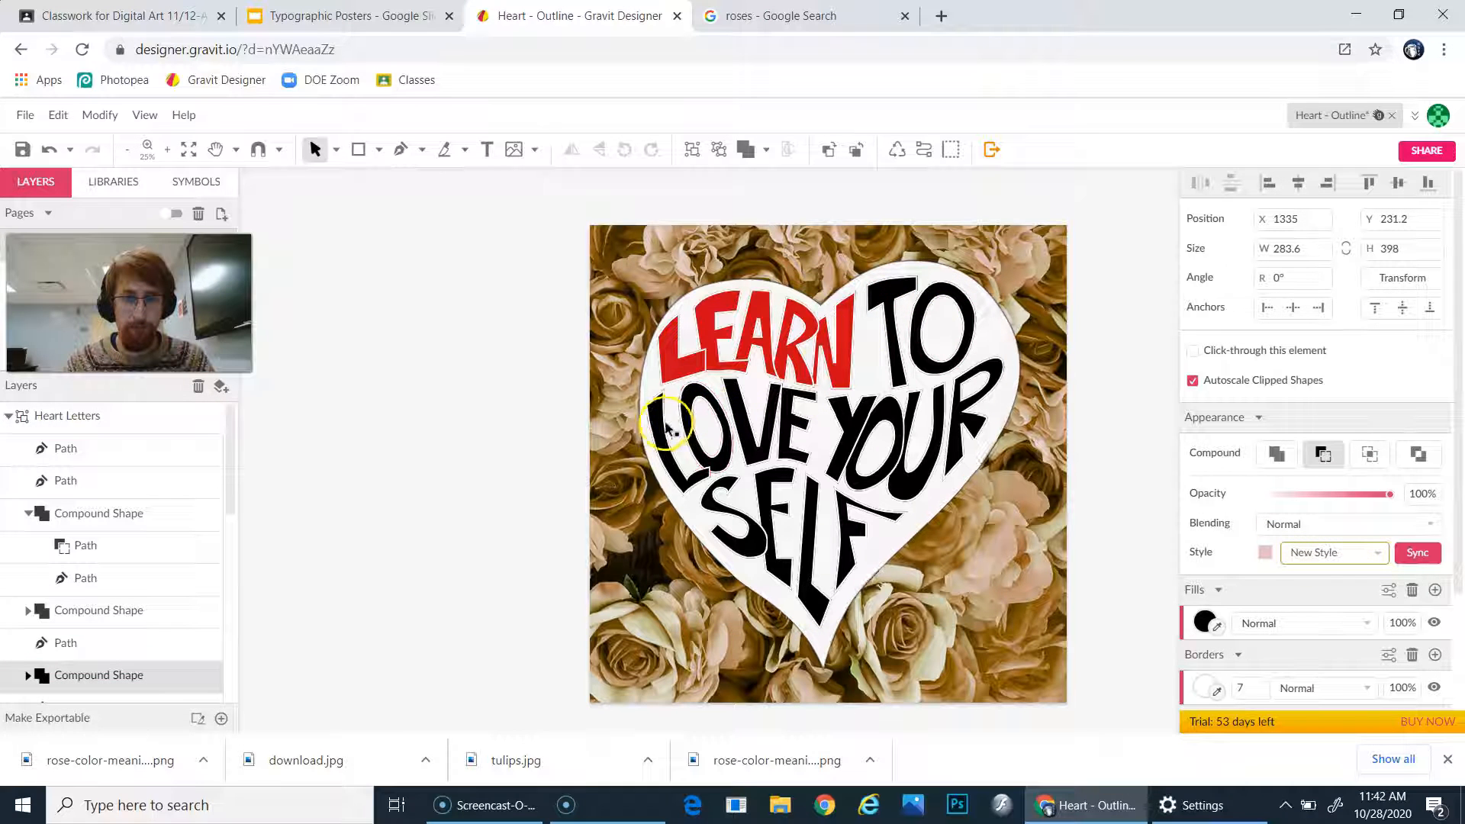
shift+click(662, 425)
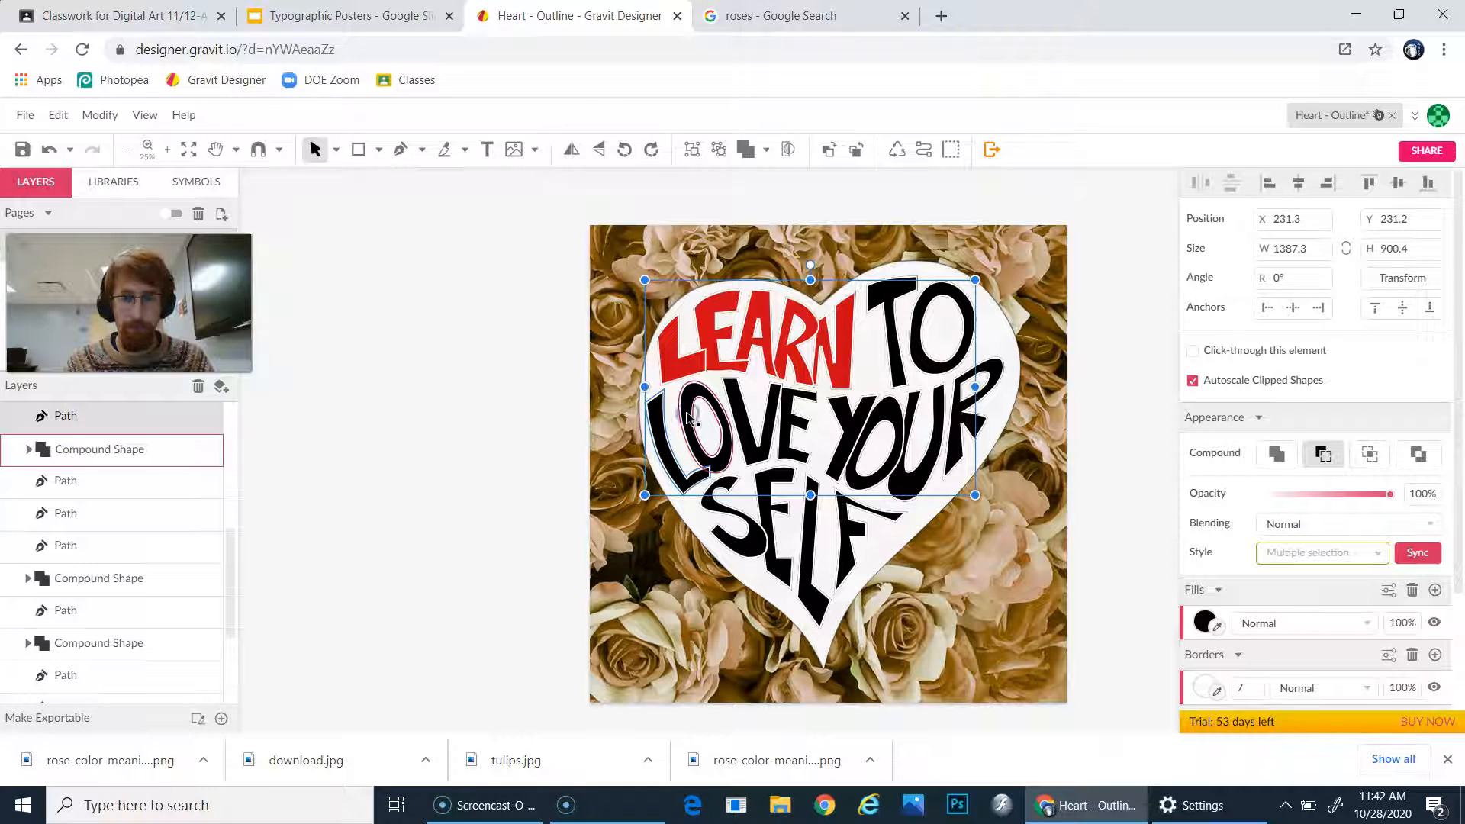
click(1218, 626)
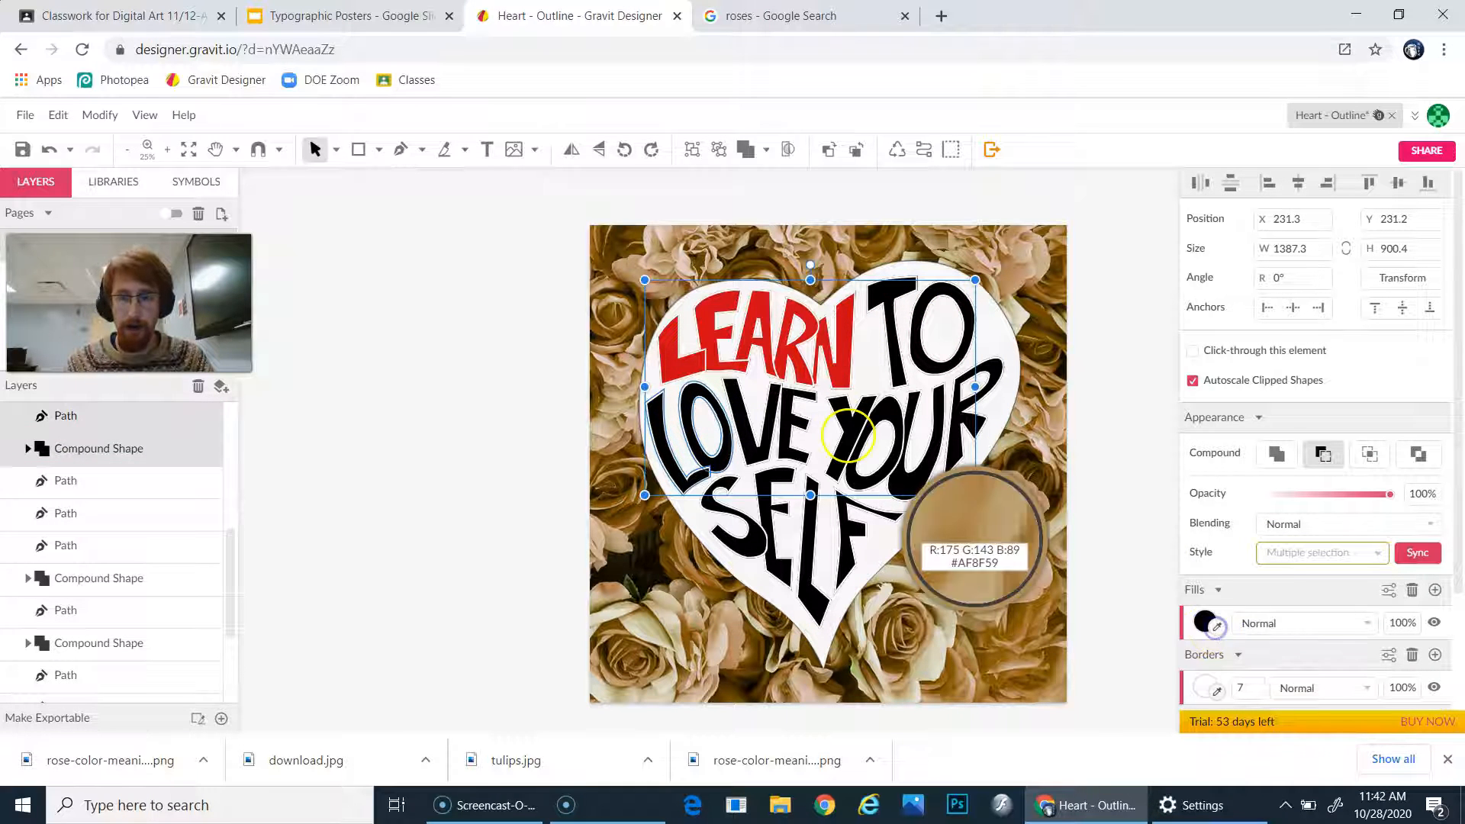
click(757, 305)
Fill the T of TO with the red sampled from the neighboring N in LEARN.
click(869, 298)
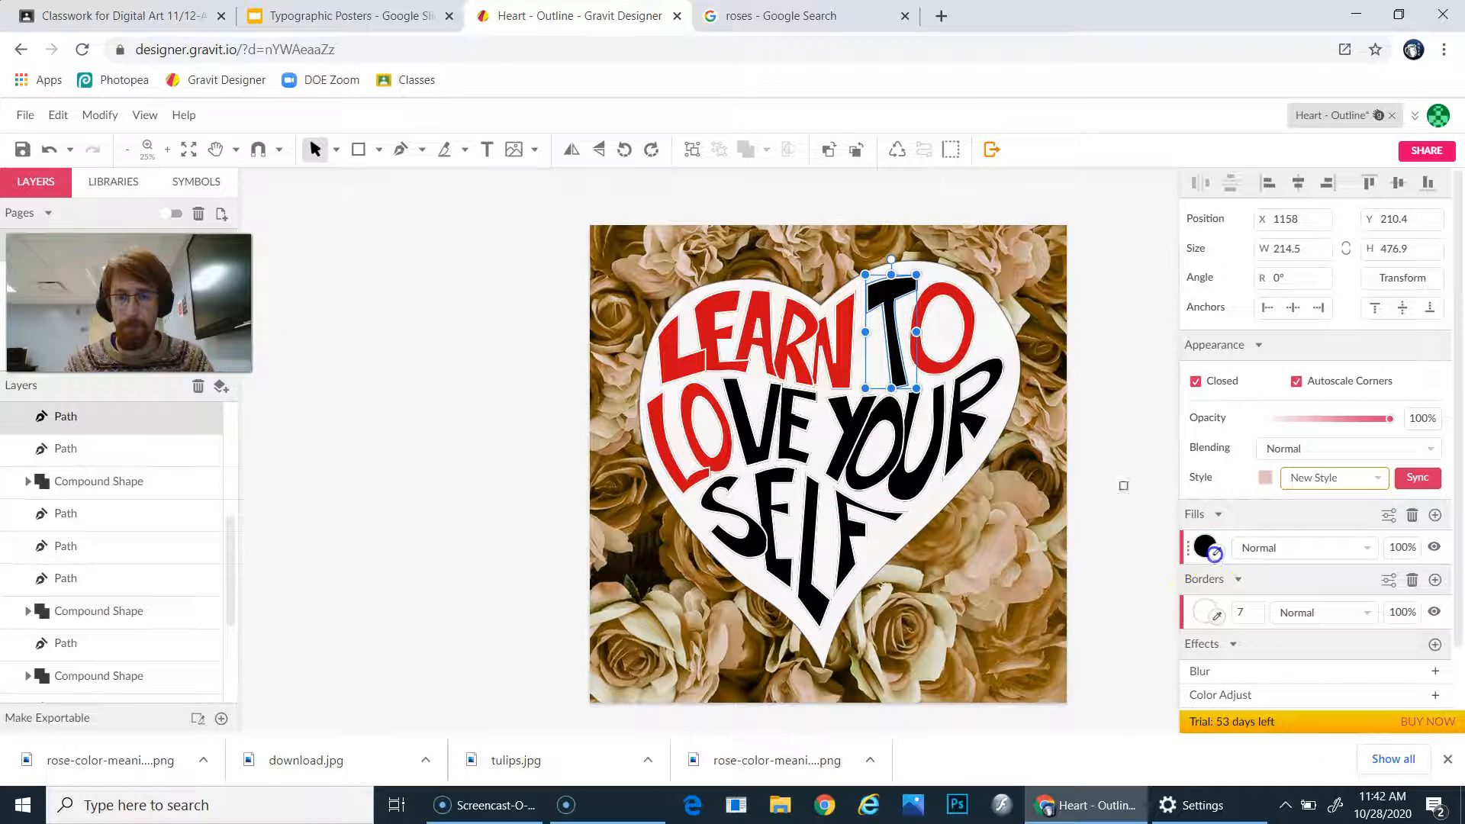
click(1214, 553)
click(846, 311)
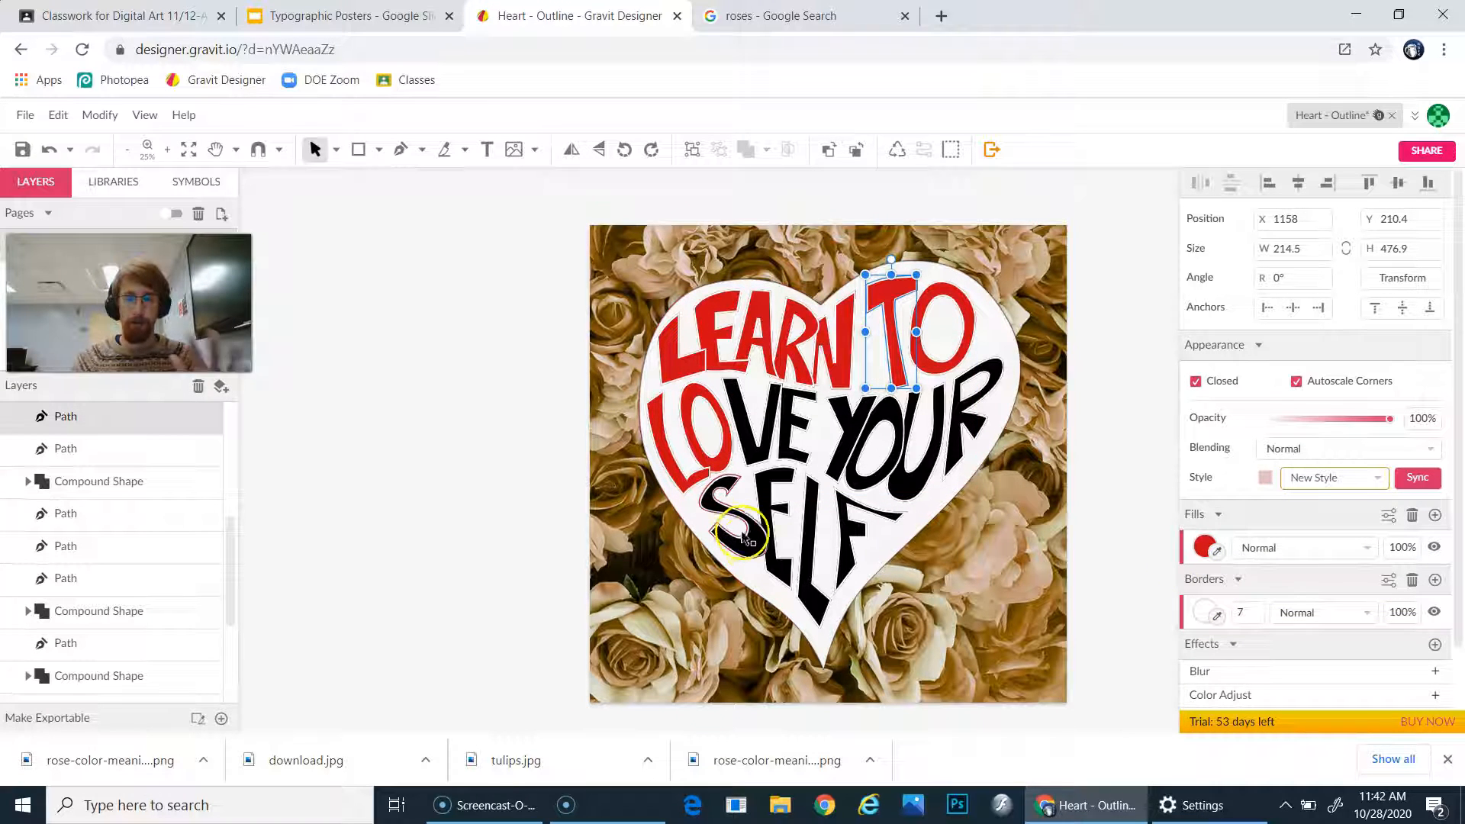